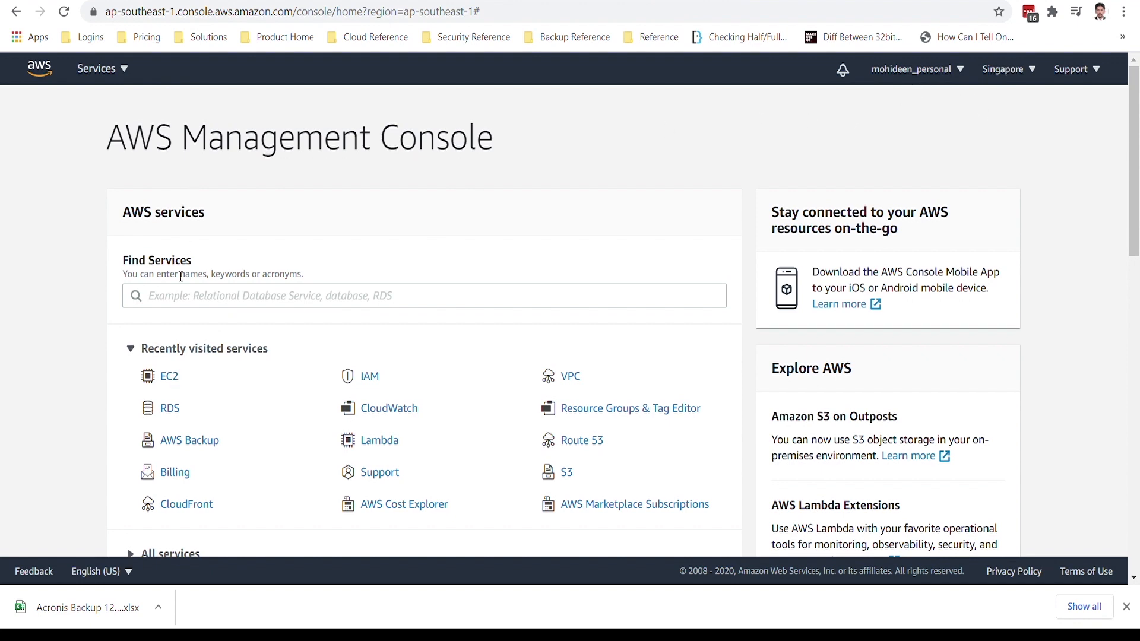
{"action": "left_click", "coordinate": [180, 300]}
{"action": "type", "text": "MAC"}
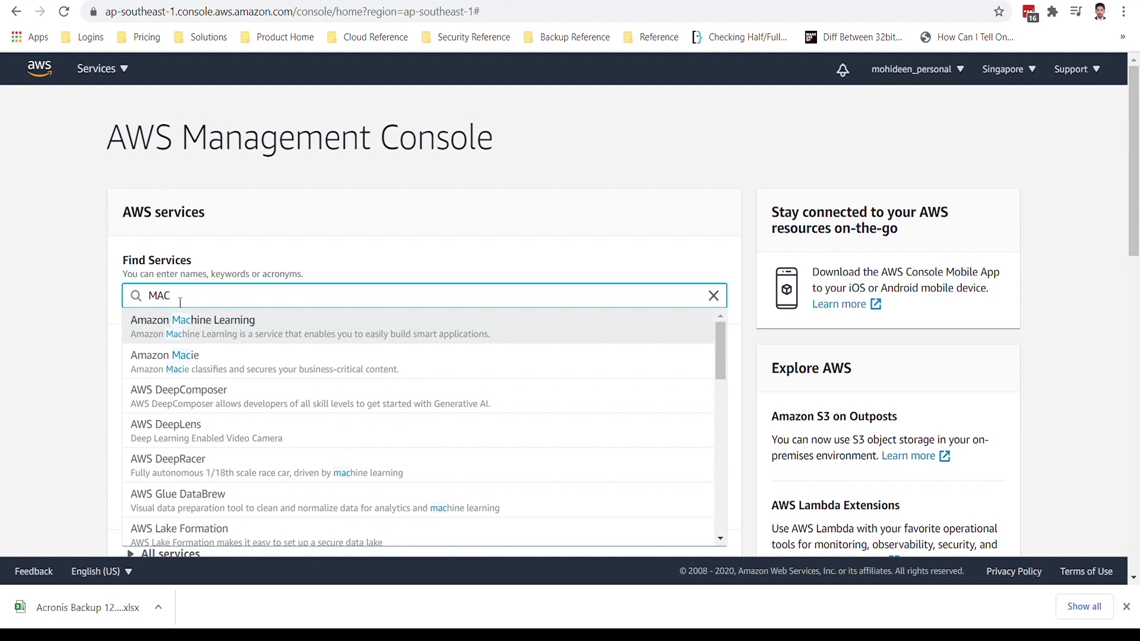
{"action": "key", "text": "BackSpace"}
{"action": "key", "text": "BackSpace"}
{"action": "key", "text": "BackSpace"}
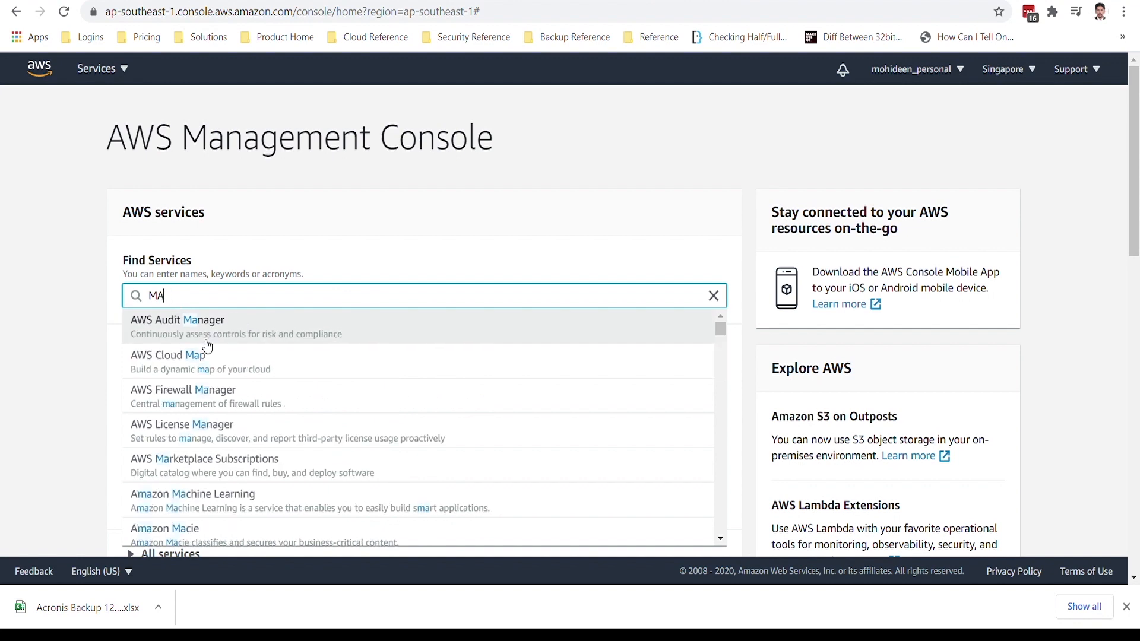
Search the AWS services for EC2, open that service and go to its list of instances.
{"action": "type", "text": "EC2"}
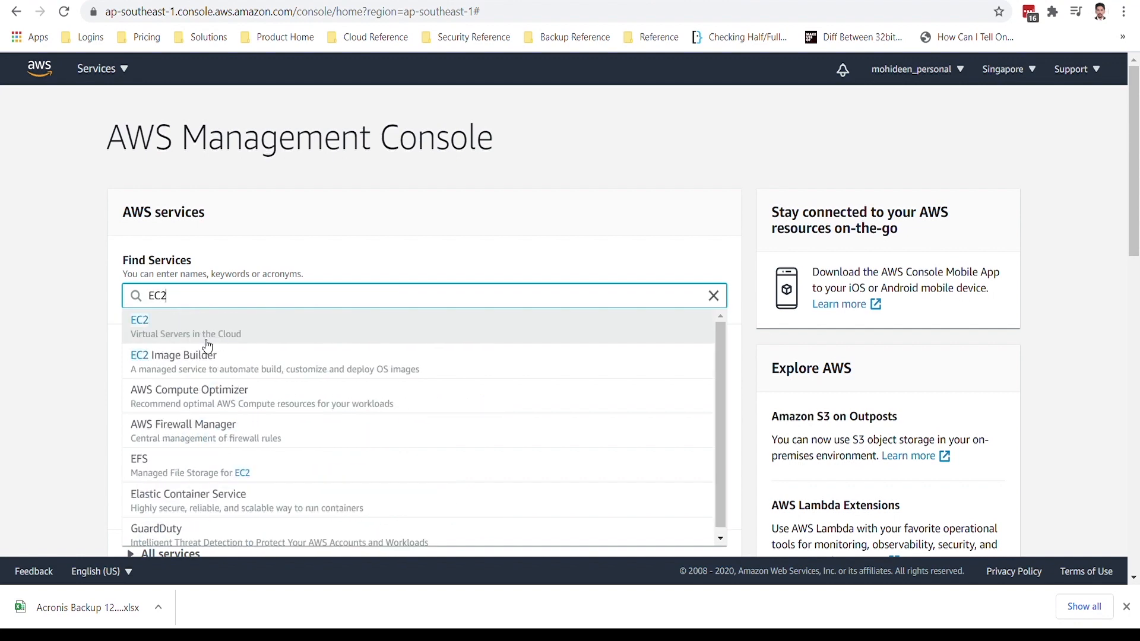
{"action": "left_click", "coordinate": [205, 340]}
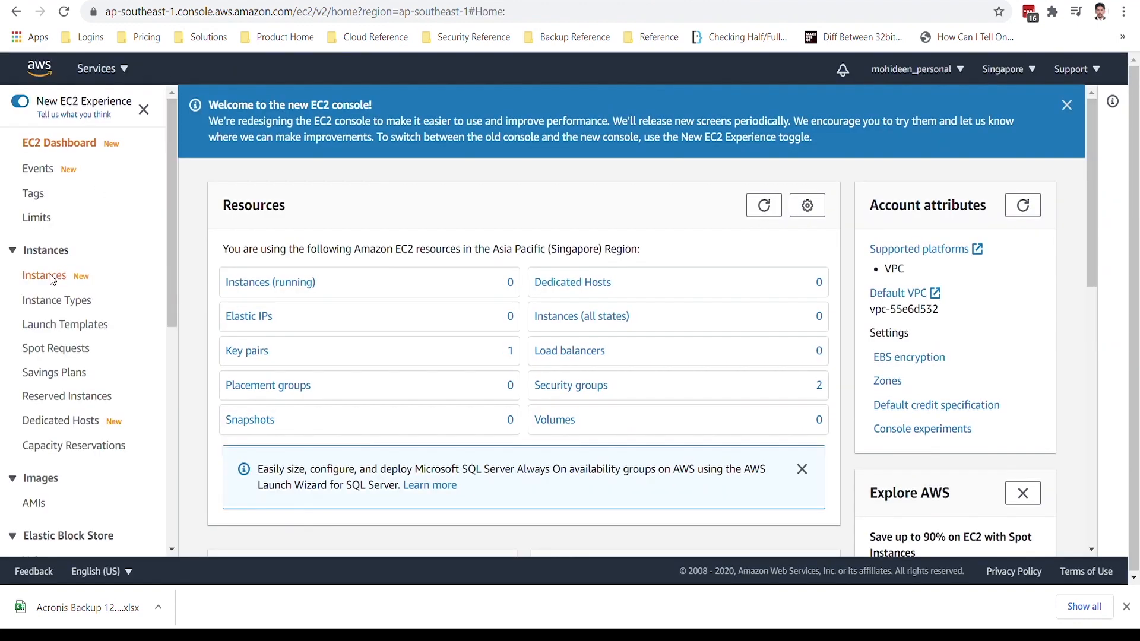
{"action": "left_click", "coordinate": [54, 279]}
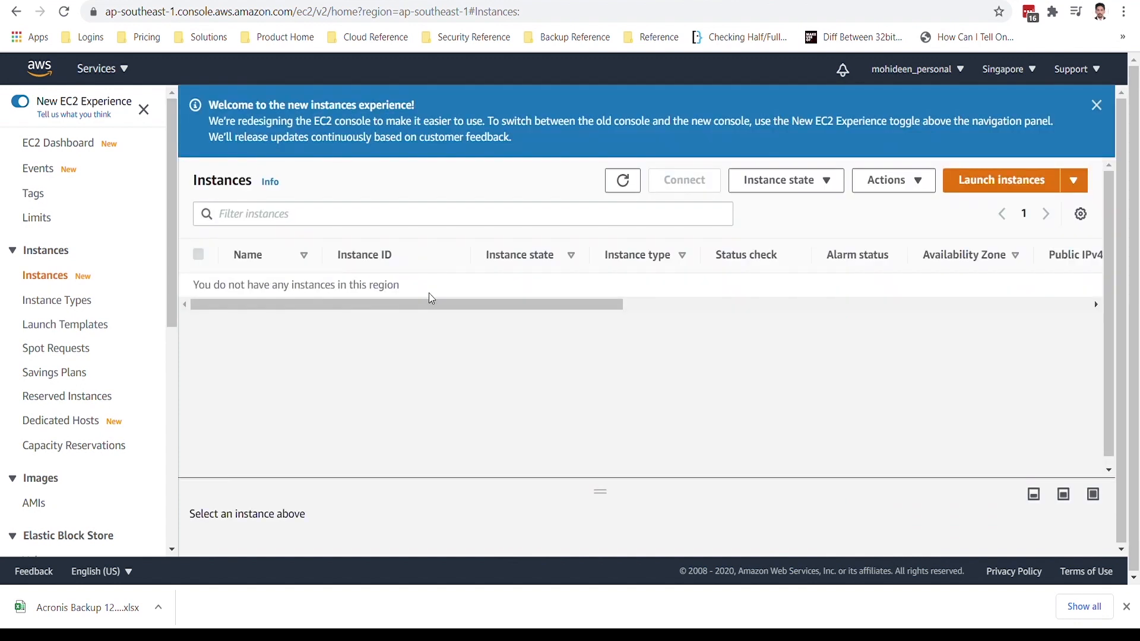
Search the EC2 instances list for MAC.
{"action": "left_click", "coordinate": [266, 223]}
{"action": "type", "text": "MAC"}
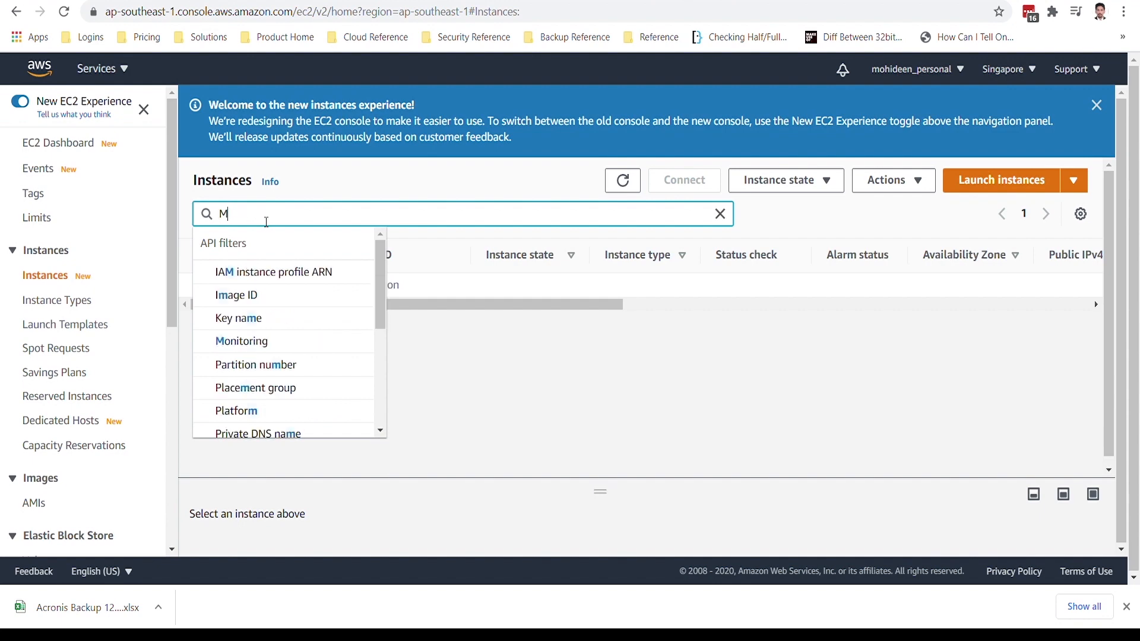
{"action": "key", "text": "Return"}
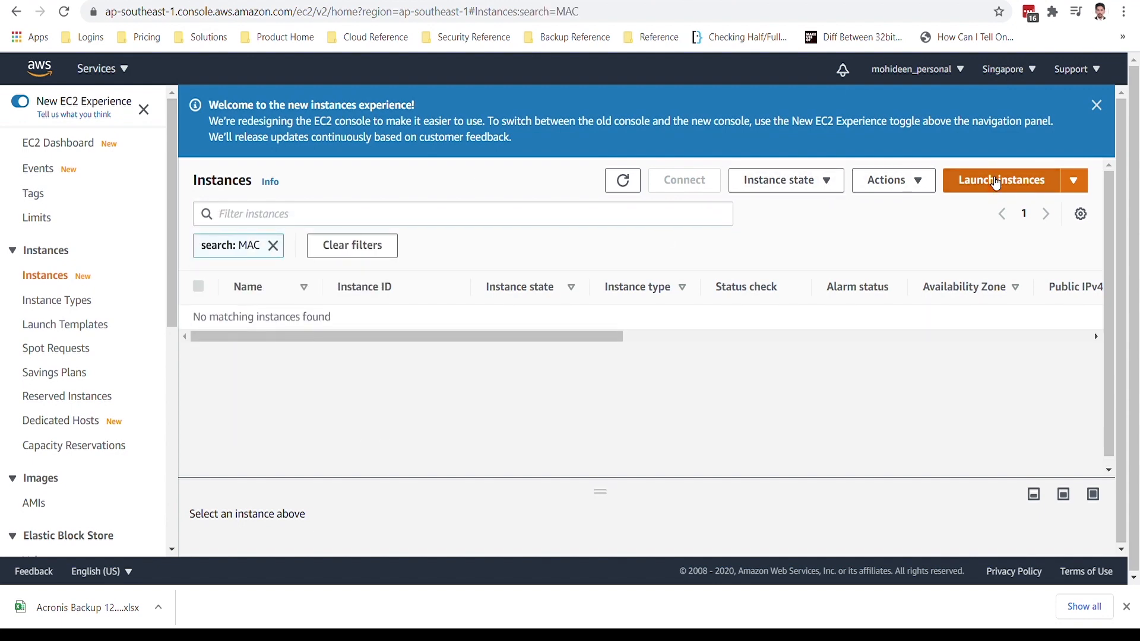
Start launching a new instance, search the machine images for MAC and select macOS Catalina 10.15.7.
{"action": "left_click", "coordinate": [997, 184]}
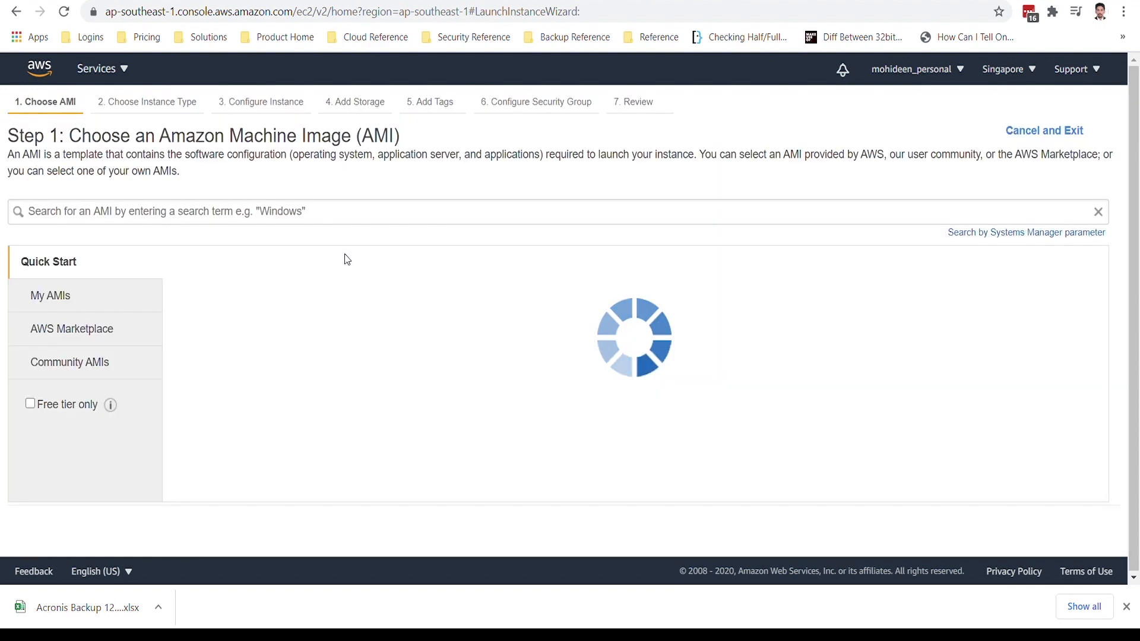
{"action": "left_click", "coordinate": [240, 216]}
{"action": "type", "text": "MAC"}
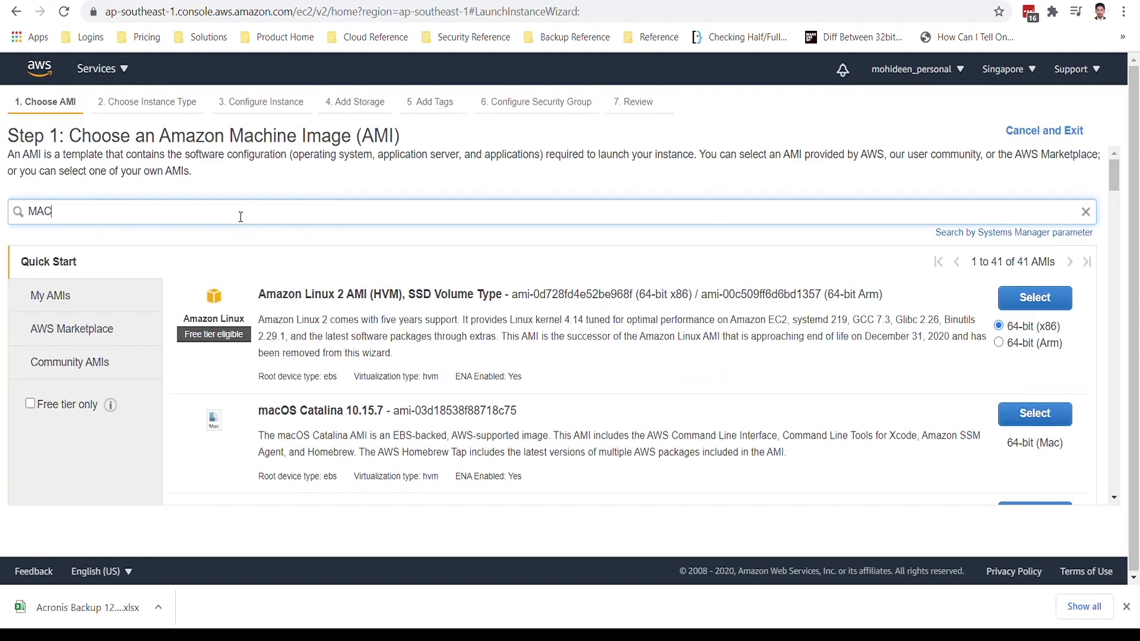
{"action": "key", "text": "Return"}
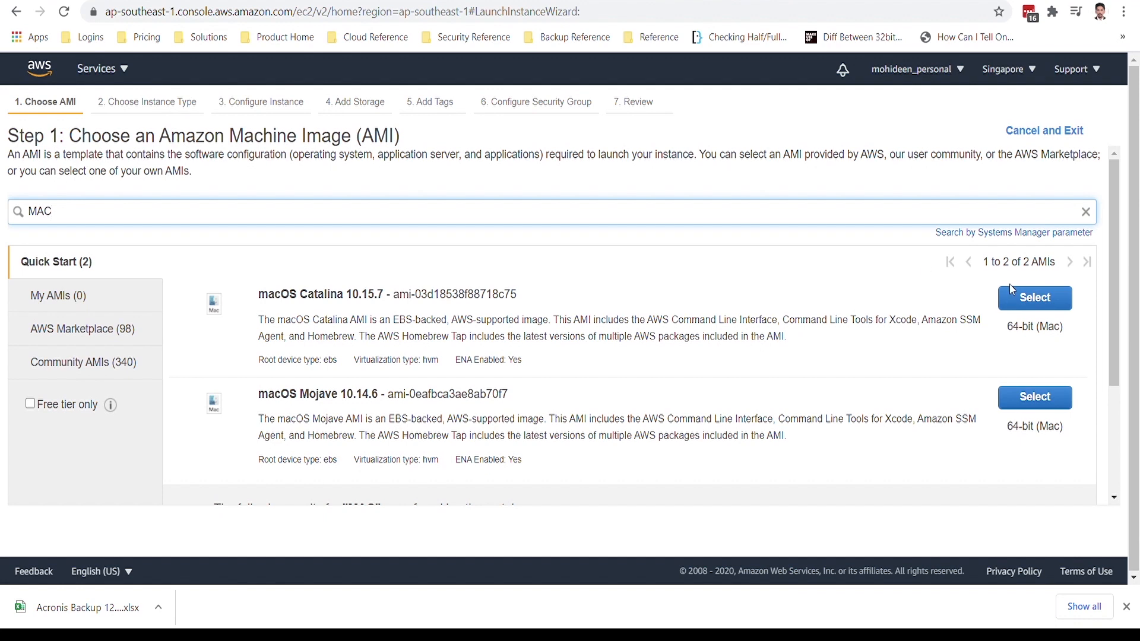
{"action": "left_click", "coordinate": [1018, 301]}
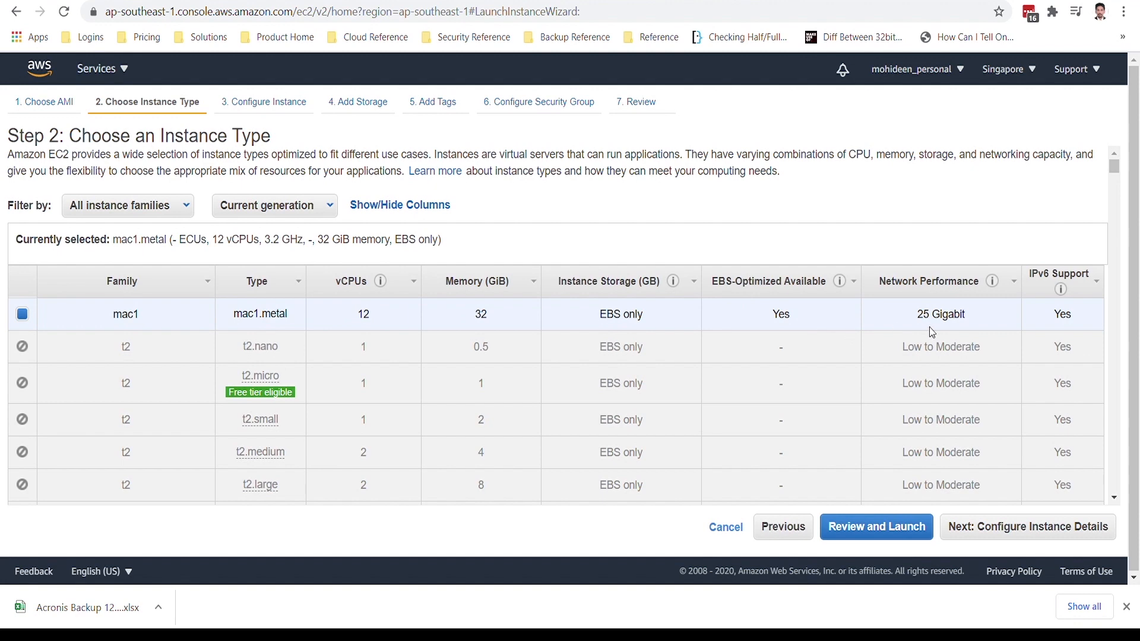
Review the available instance types and proceed to the instance details with mac1.metal selected.
{"action": "scroll", "coordinate": [918, 373], "scroll_direction": "down", "scroll_amount": 3}
{"action": "scroll", "coordinate": [919, 372], "scroll_direction": "up", "scroll_amount": 2}
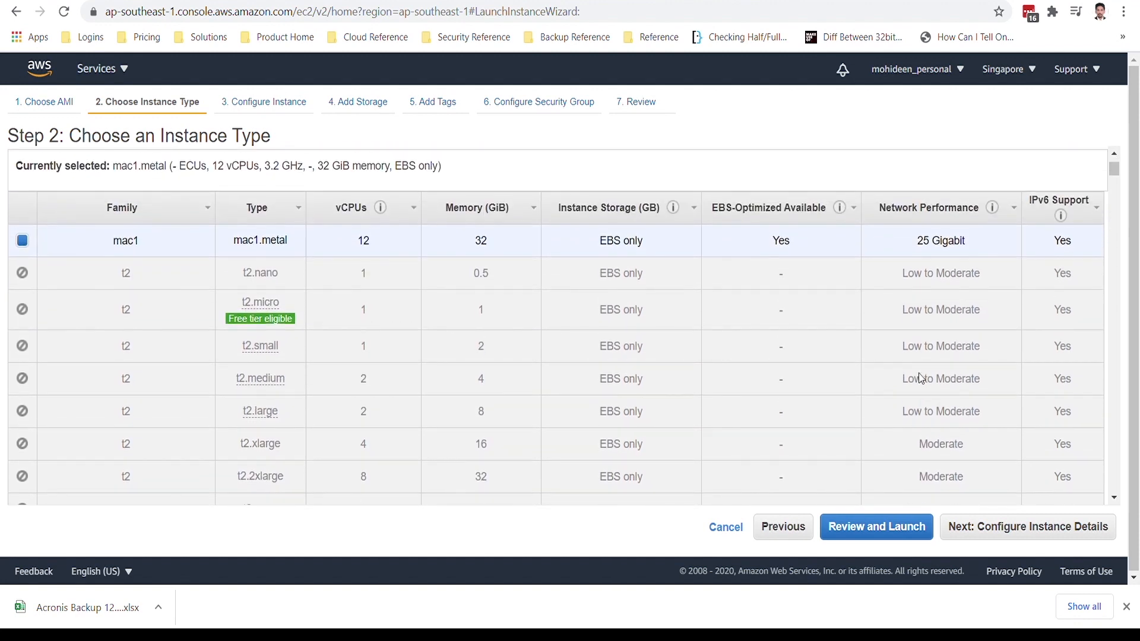
{"action": "scroll", "coordinate": [919, 373], "scroll_direction": "up", "scroll_amount": 1}
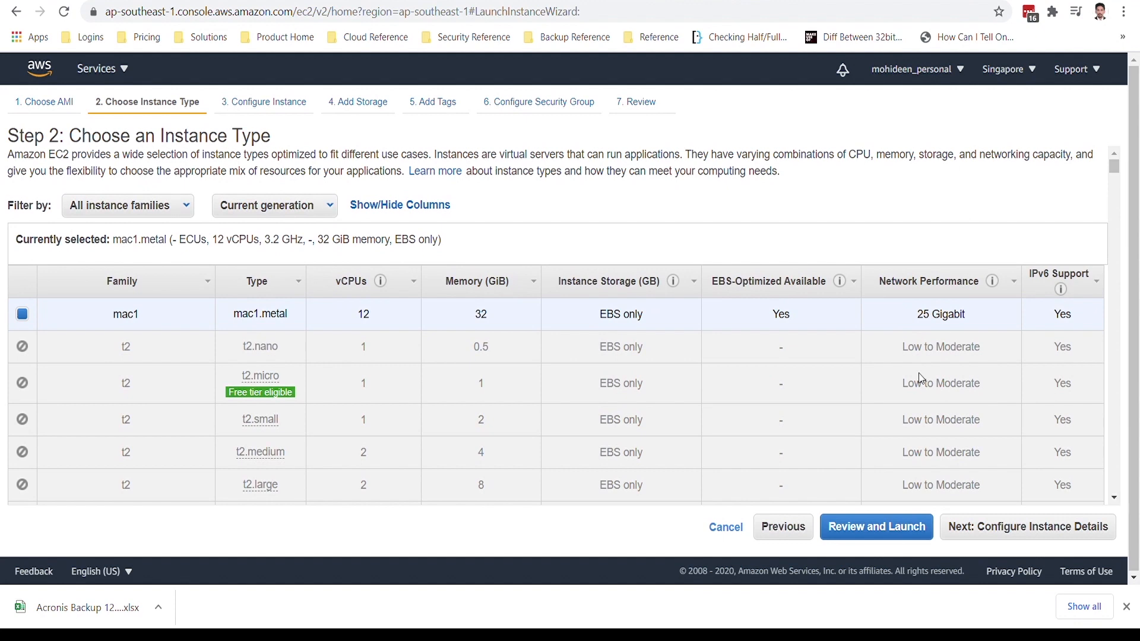
{"action": "left_click", "coordinate": [1028, 527]}
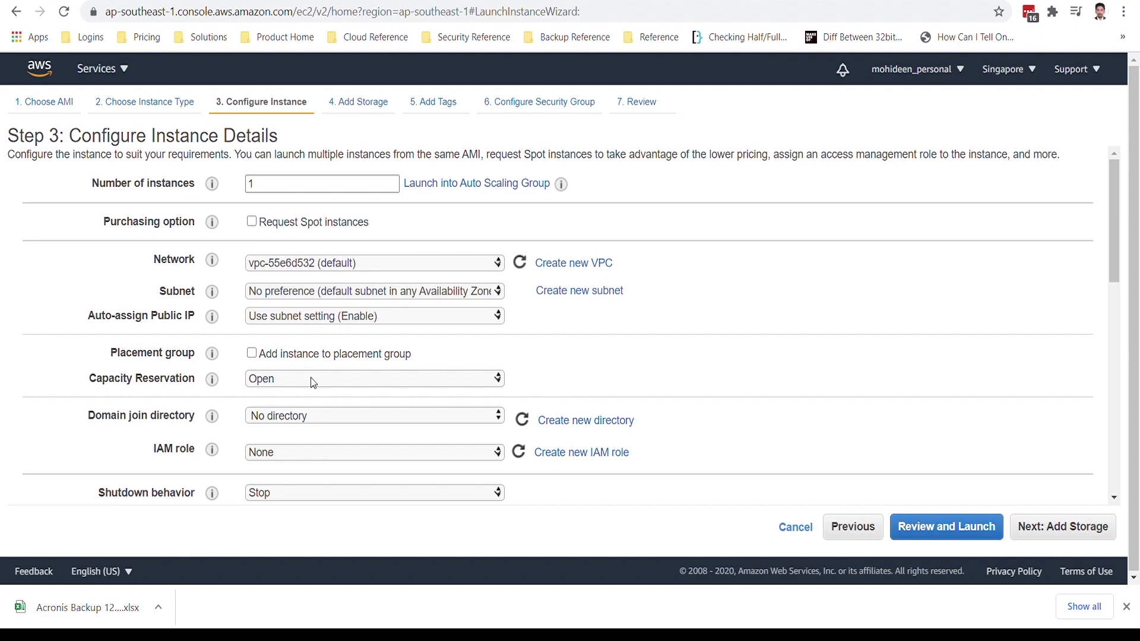
Review the instance details, check the available dedicated hosts and try to continue to the storage settings without choosing a host.
{"action": "scroll", "coordinate": [313, 382], "scroll_direction": "down", "scroll_amount": 2}
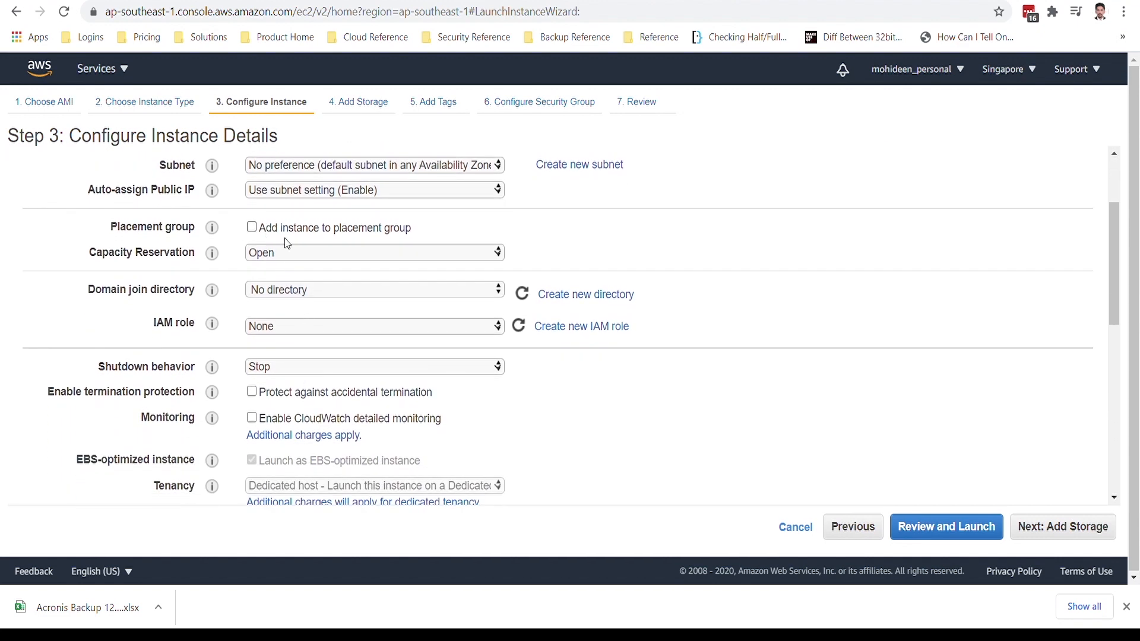
{"action": "scroll", "coordinate": [402, 359], "scroll_direction": "down", "scroll_amount": 5}
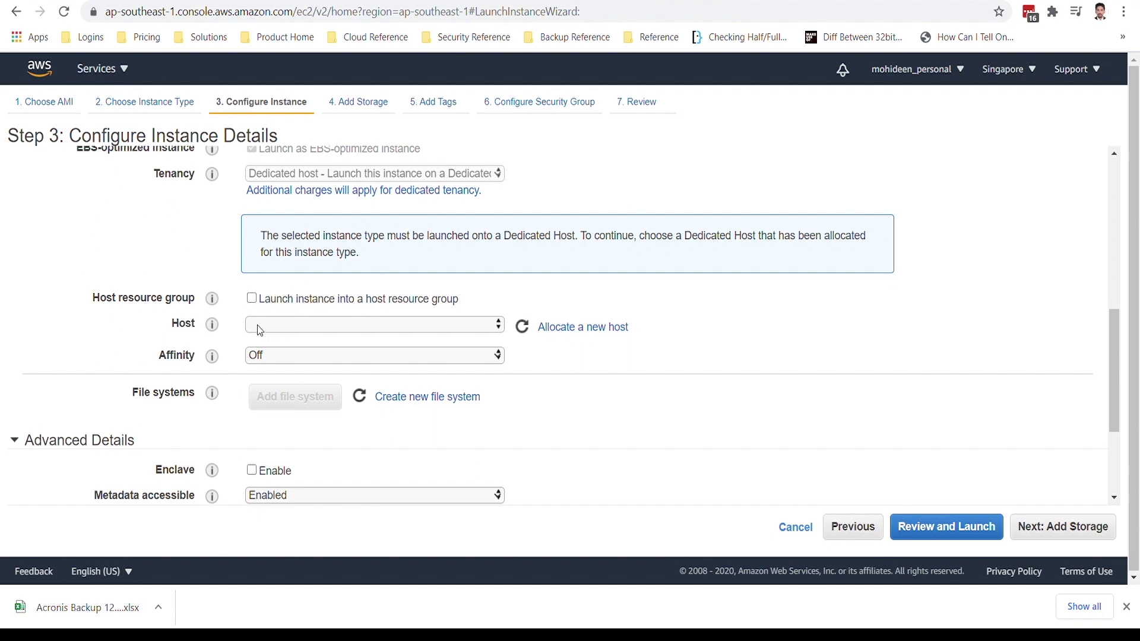
{"action": "left_click", "coordinate": [358, 330]}
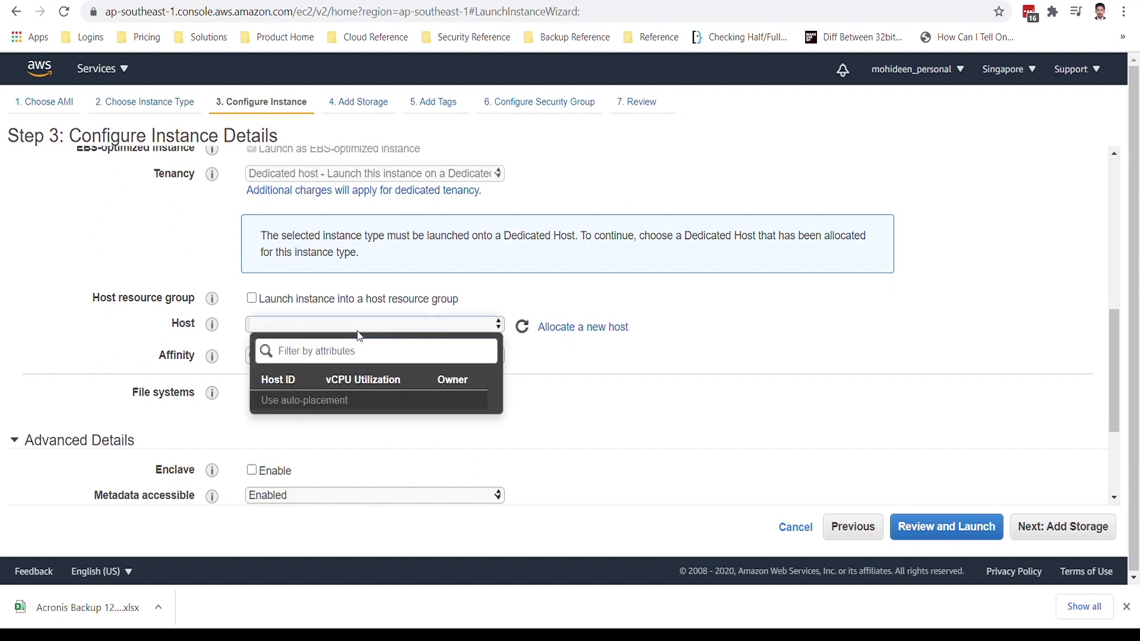
{"action": "left_click", "coordinate": [568, 352]}
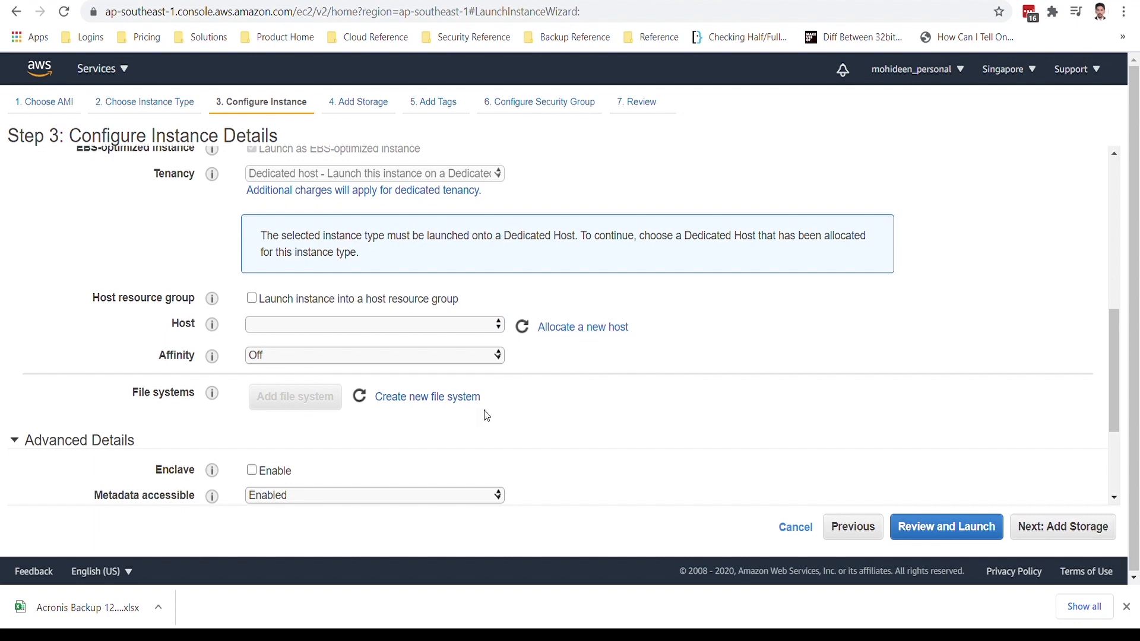
{"action": "scroll", "coordinate": [483, 412], "scroll_direction": "down", "scroll_amount": 3}
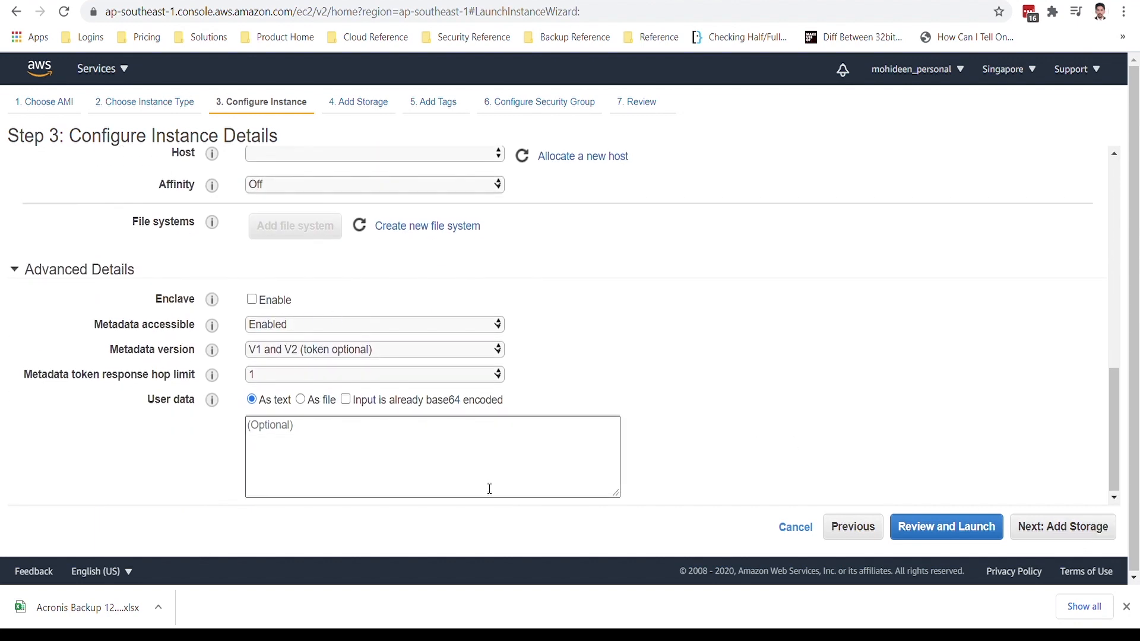
{"action": "left_click", "coordinate": [1042, 528]}
Look at the form for allocating a new dedicated host, then return to the instance details.
{"action": "scroll", "coordinate": [550, 342], "scroll_direction": "up", "scroll_amount": 2}
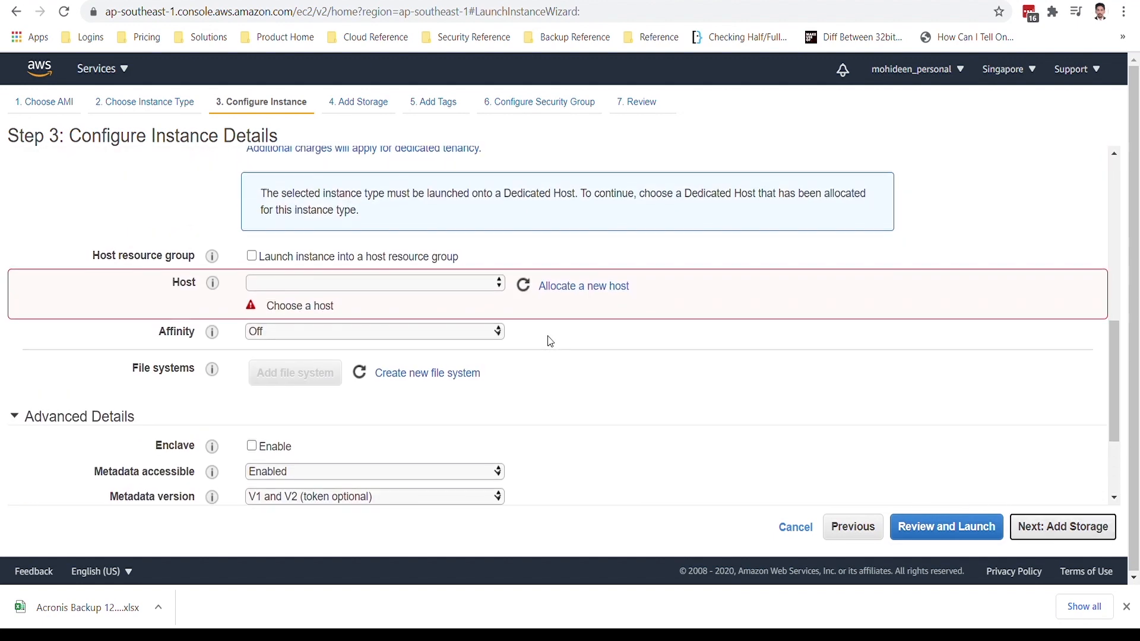
{"action": "left_click", "coordinate": [590, 287]}
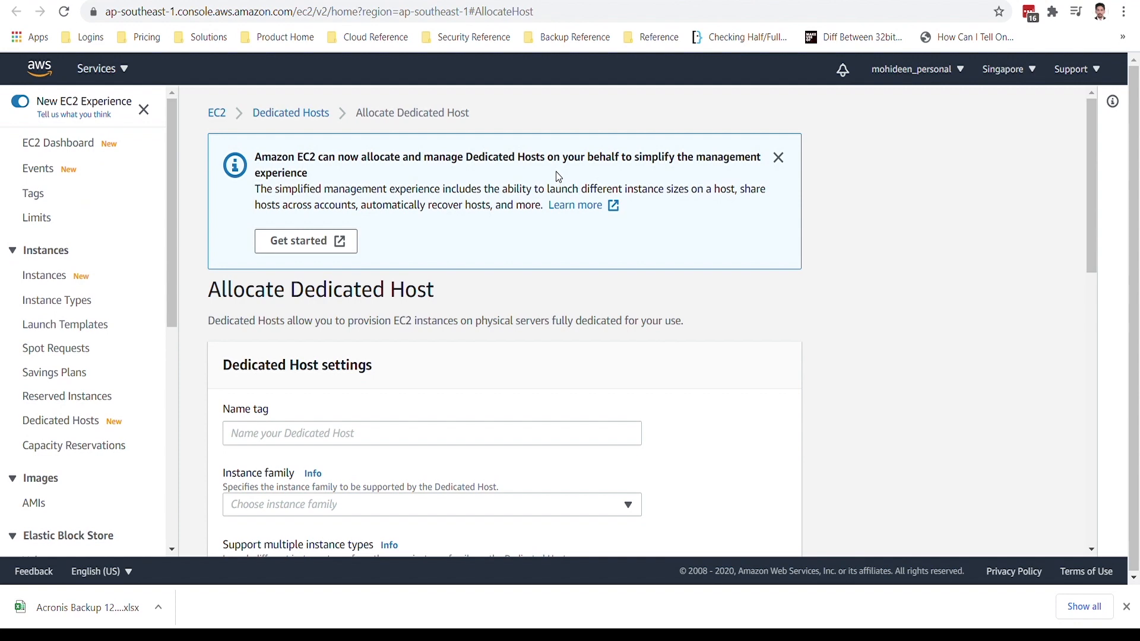
{"action": "scroll", "coordinate": [504, 326], "scroll_direction": "down", "scroll_amount": 1}
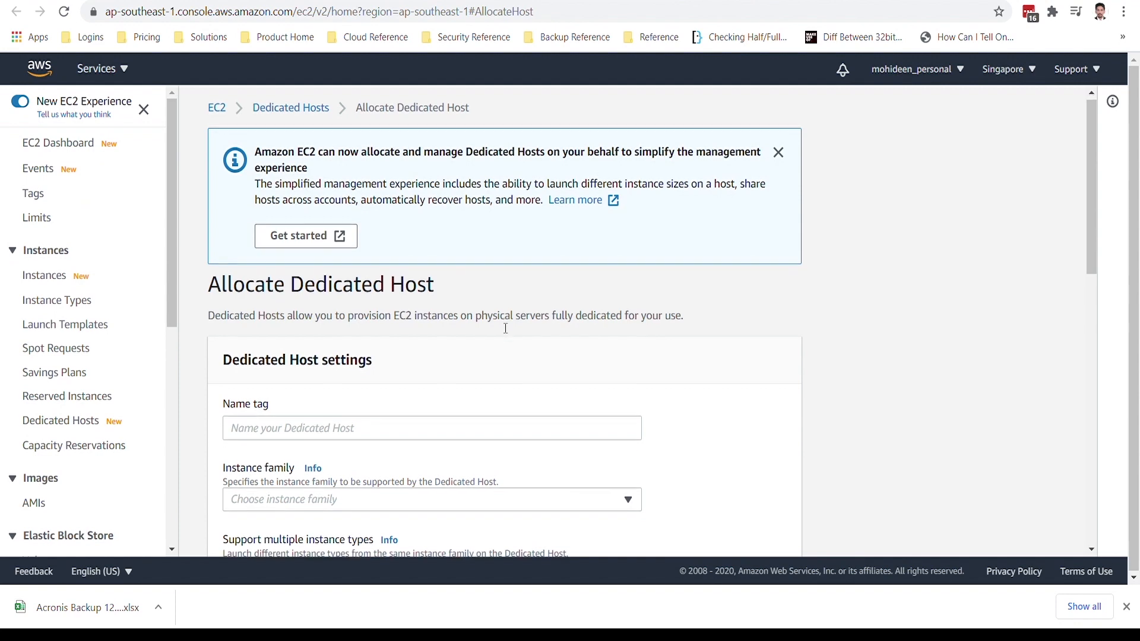
{"action": "key", "text": "ctrl+w"}
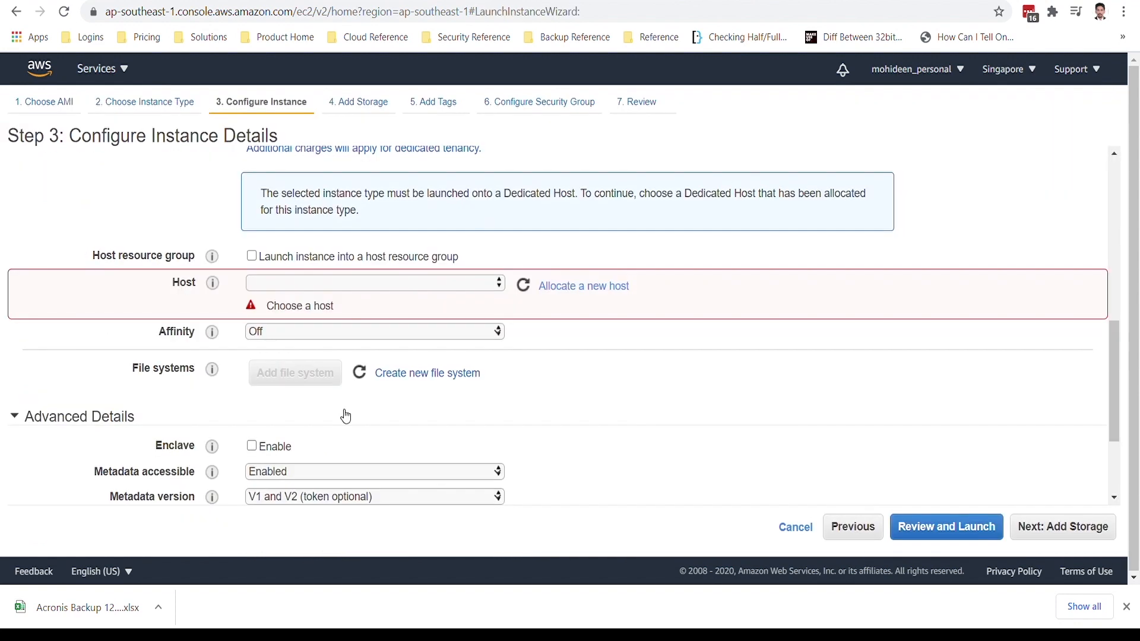
{"action": "scroll", "coordinate": [342, 409], "scroll_direction": "up", "scroll_amount": 1}
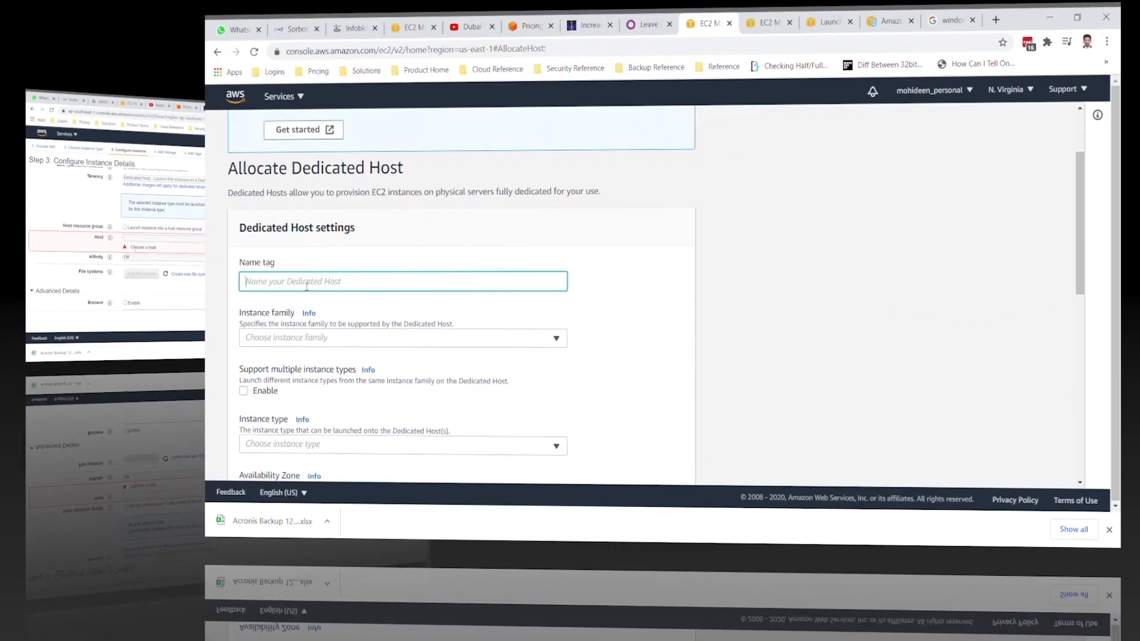
Name the dedicated host MACHOST and set its instance family to mac1 and instance type to mac1.metal.
{"action": "type", "text": "MACHOST"}
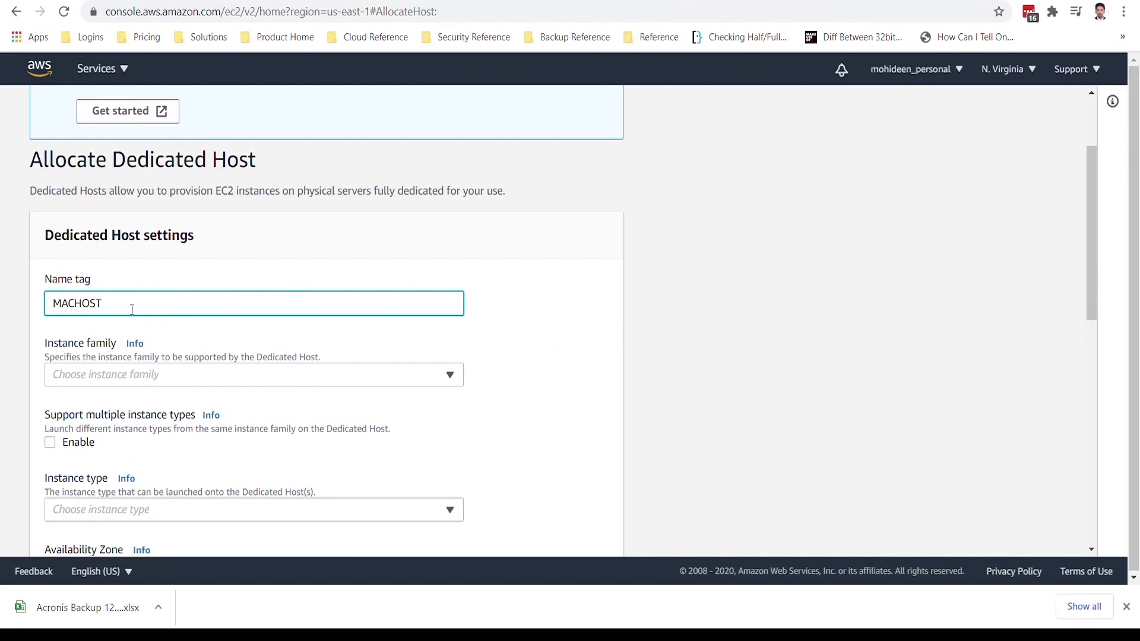
{"action": "left_click", "coordinate": [134, 376]}
{"action": "type", "text": "mac"}
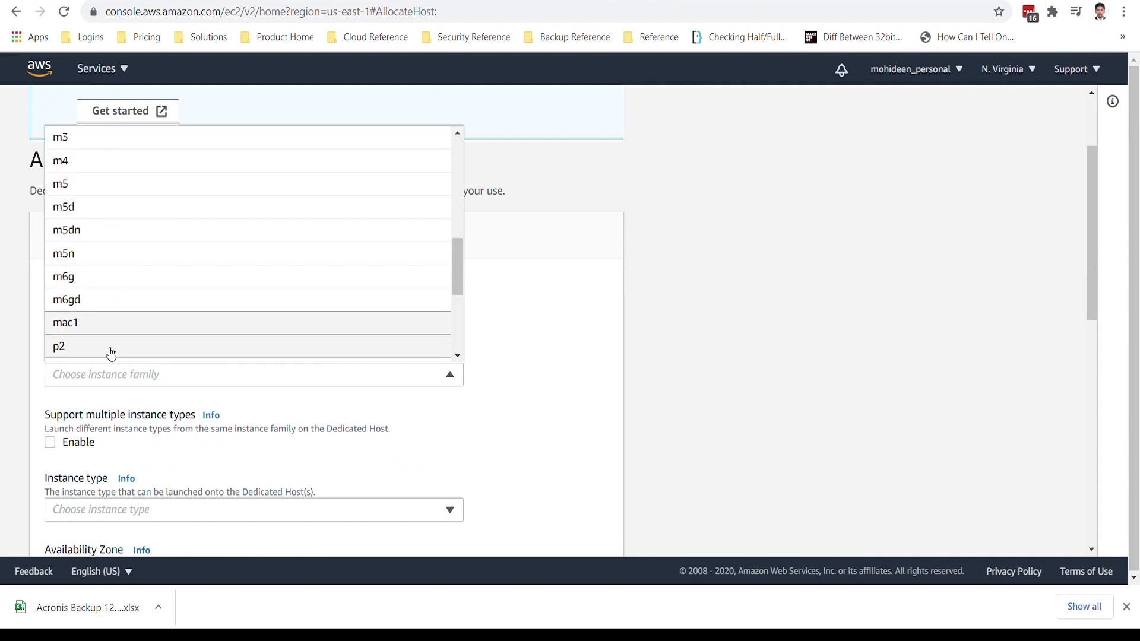
{"action": "left_click", "coordinate": [89, 323]}
{"action": "scroll", "coordinate": [204, 458], "scroll_direction": "down", "scroll_amount": 4}
{"action": "left_click", "coordinate": [121, 317]}
{"action": "left_click", "coordinate": [123, 336]}
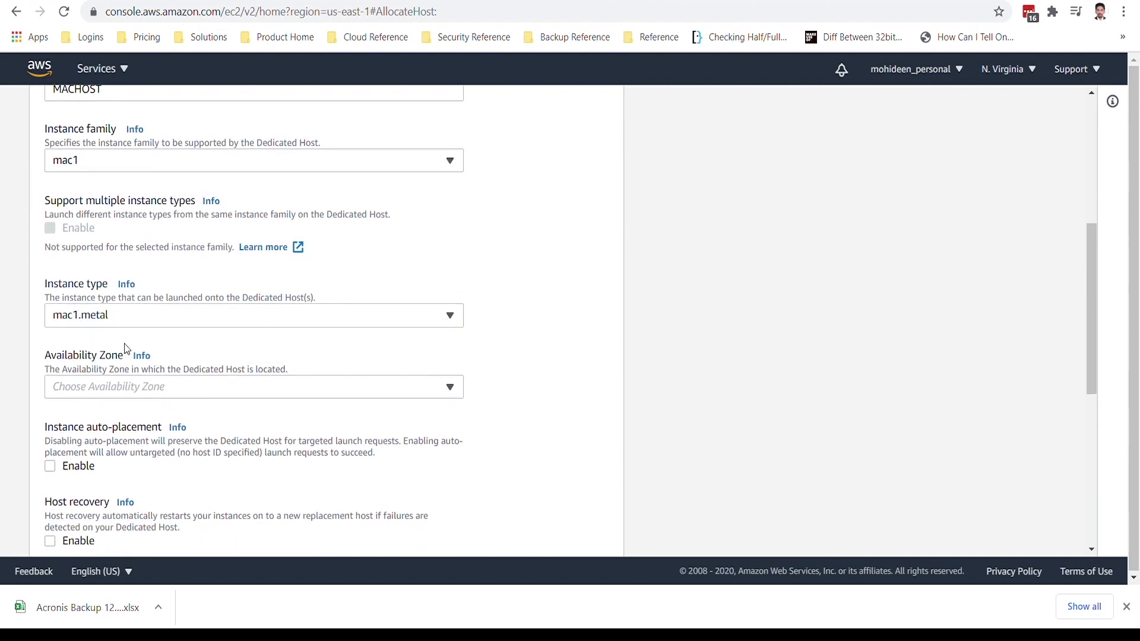
Try to allocate the dedicated host in Availability Zone us-east-1a and read the response.
{"action": "left_click", "coordinate": [137, 387]}
{"action": "left_click", "coordinate": [117, 194]}
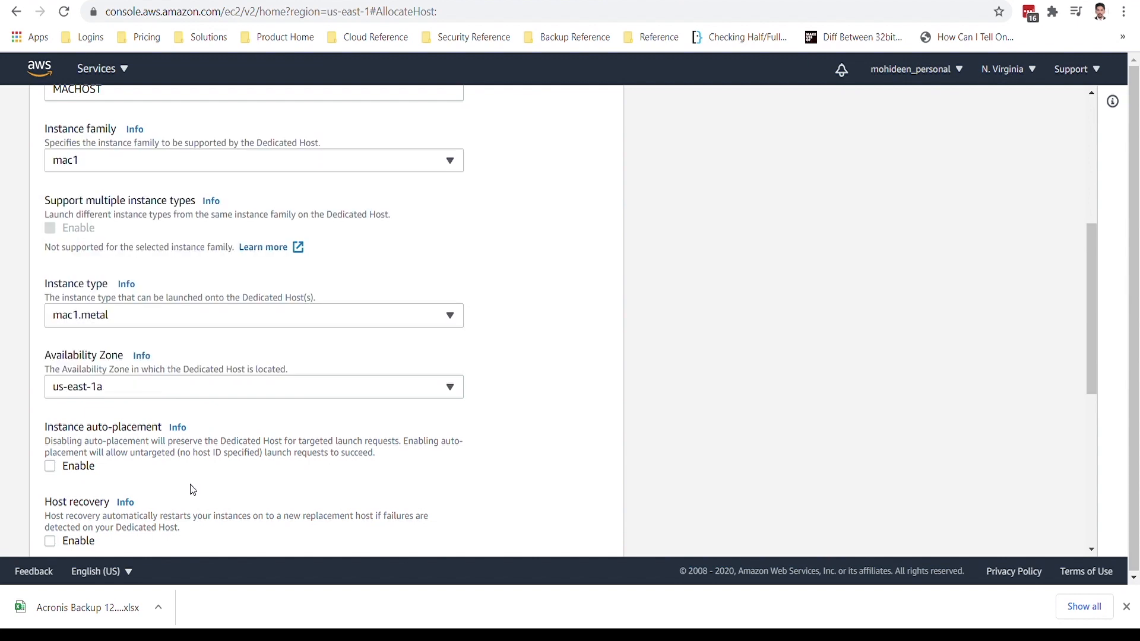
{"action": "scroll", "coordinate": [193, 490], "scroll_direction": "down", "scroll_amount": 5}
{"action": "scroll", "coordinate": [196, 490], "scroll_direction": "down", "scroll_amount": 2}
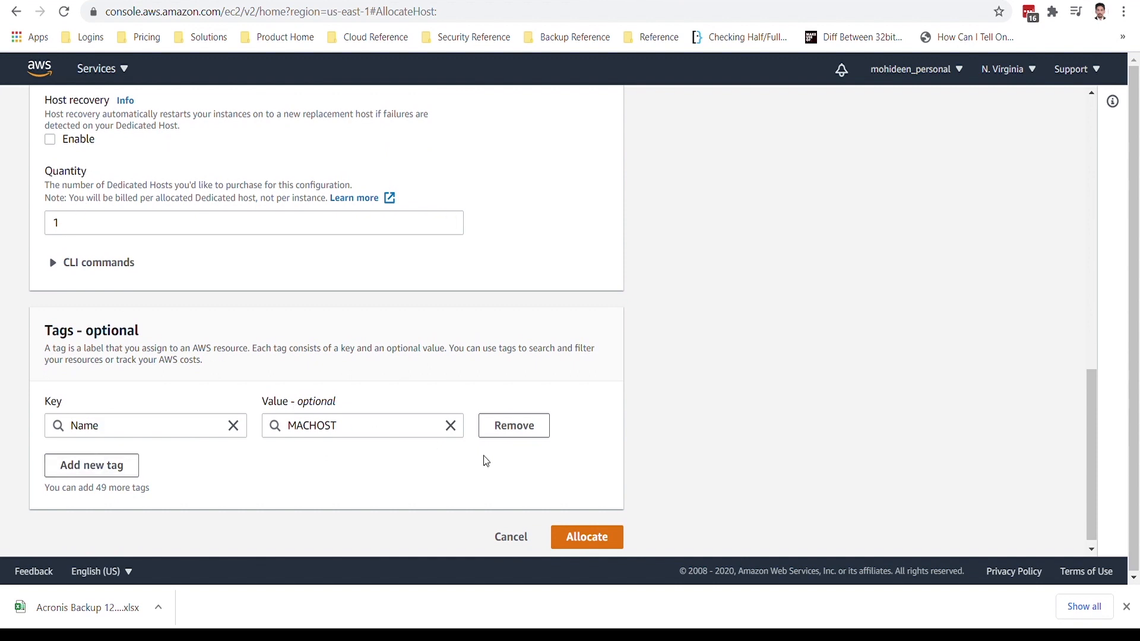
{"action": "left_click", "coordinate": [564, 541]}
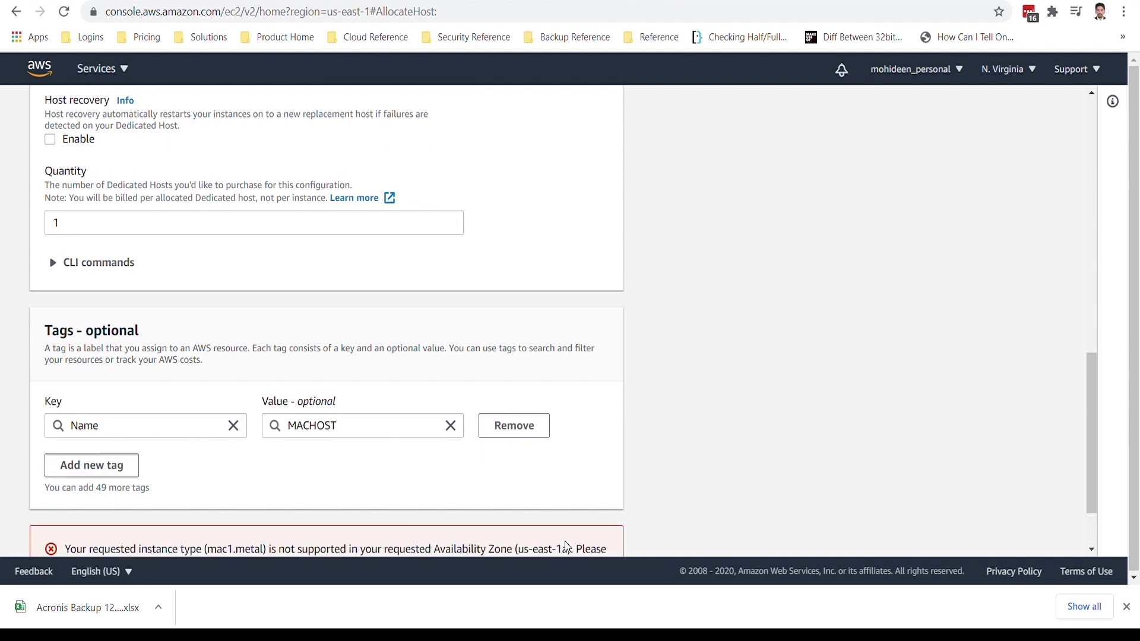
{"action": "scroll", "coordinate": [486, 463], "scroll_direction": "down", "scroll_amount": 2}
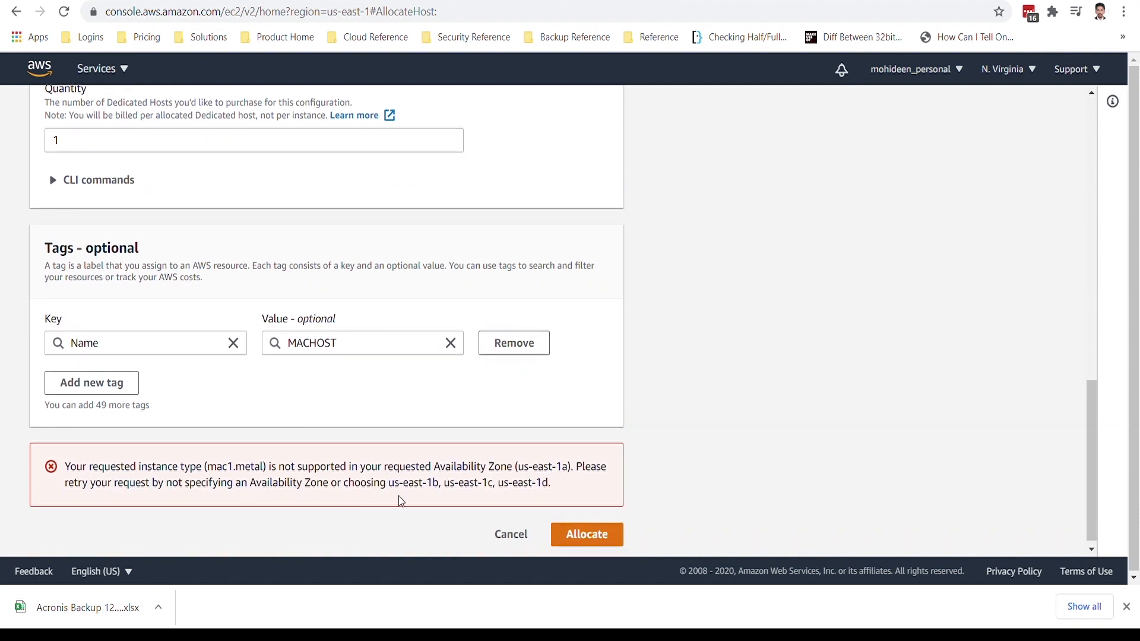
{"action": "left_click_drag", "start_coordinate": [389, 483], "coordinate": [551, 487]}
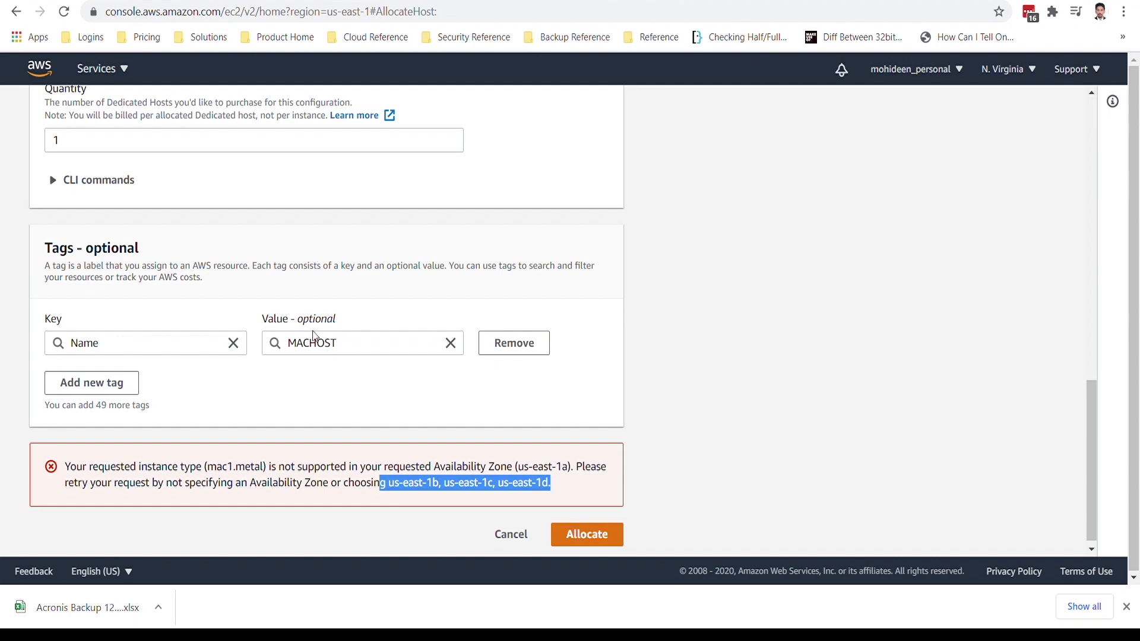
Change the host's Availability Zone to us-east-1b, try allocating it again and read the response.
{"action": "scroll", "coordinate": [313, 330], "scroll_direction": "up", "scroll_amount": 7}
{"action": "left_click", "coordinate": [168, 344]}
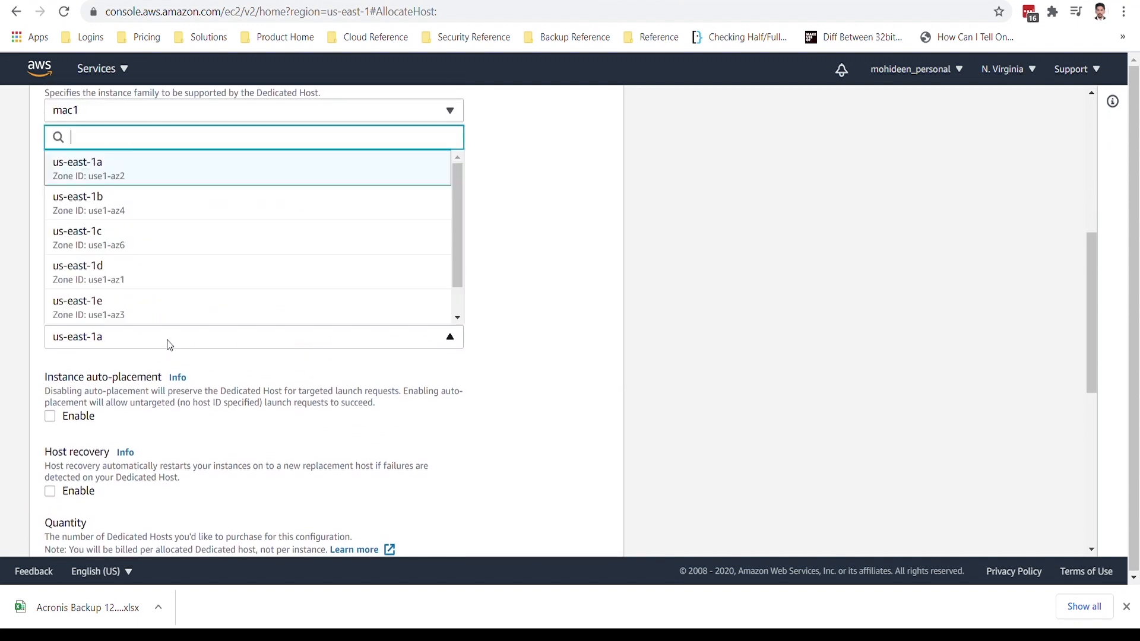
{"action": "left_click", "coordinate": [132, 214]}
{"action": "scroll", "coordinate": [279, 422], "scroll_direction": "down", "scroll_amount": 6}
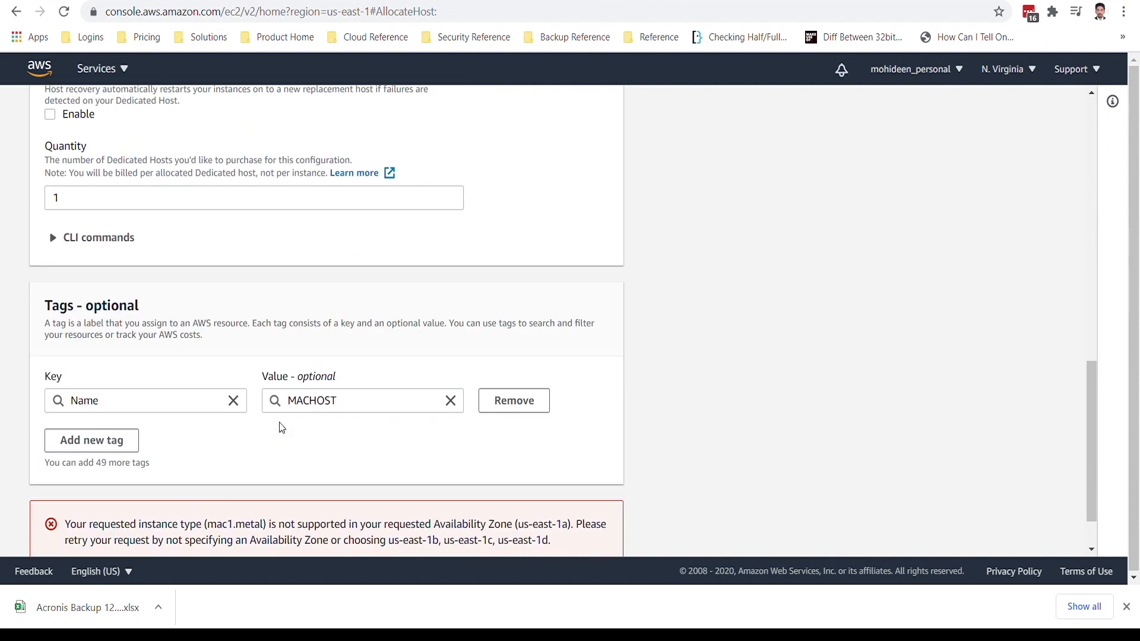
{"action": "scroll", "coordinate": [566, 527], "scroll_direction": "down", "scroll_amount": 1}
{"action": "left_click", "coordinate": [584, 528]}
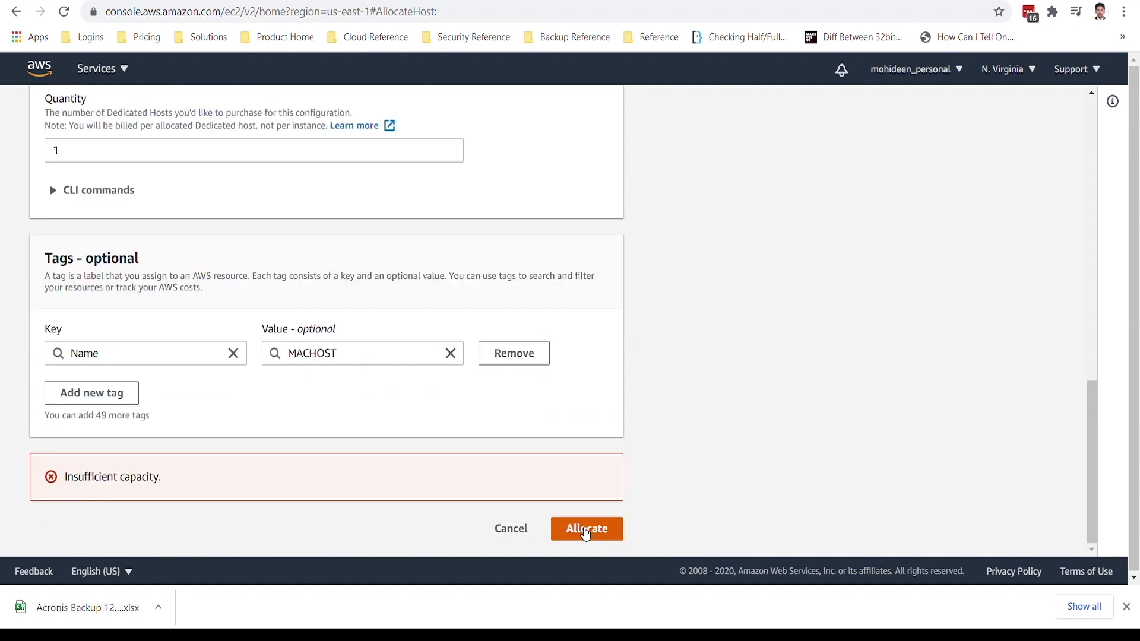
{"action": "left_click_drag", "start_coordinate": [63, 479], "coordinate": [197, 484]}
{"action": "scroll", "coordinate": [261, 195], "scroll_direction": "up", "scroll_amount": 7}
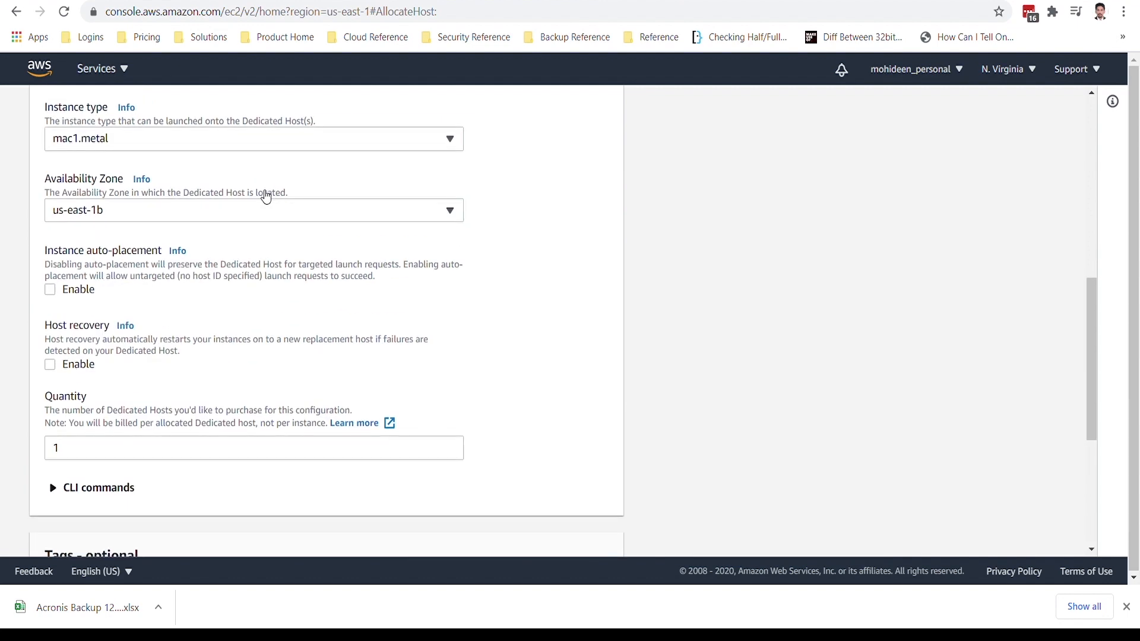
Change the dedicated host's Availability Zone to us-east-1c and allocate the host.
{"action": "left_click", "coordinate": [136, 364]}
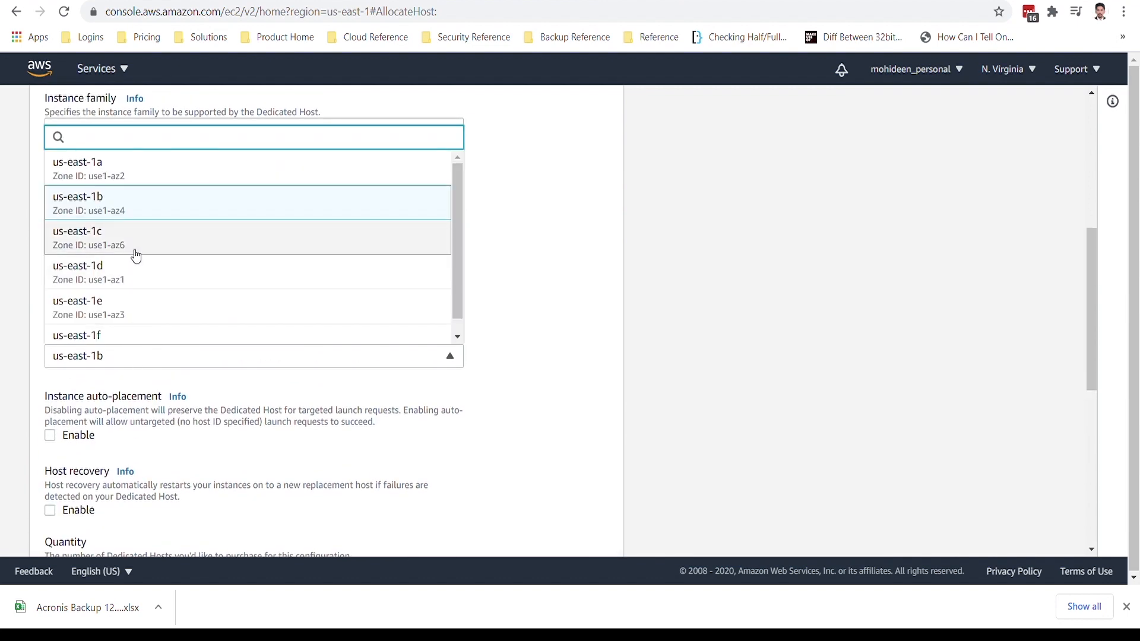
{"action": "left_click", "coordinate": [297, 446]}
{"action": "scroll", "coordinate": [298, 447], "scroll_direction": "down", "scroll_amount": 7}
{"action": "left_click", "coordinate": [580, 532]}
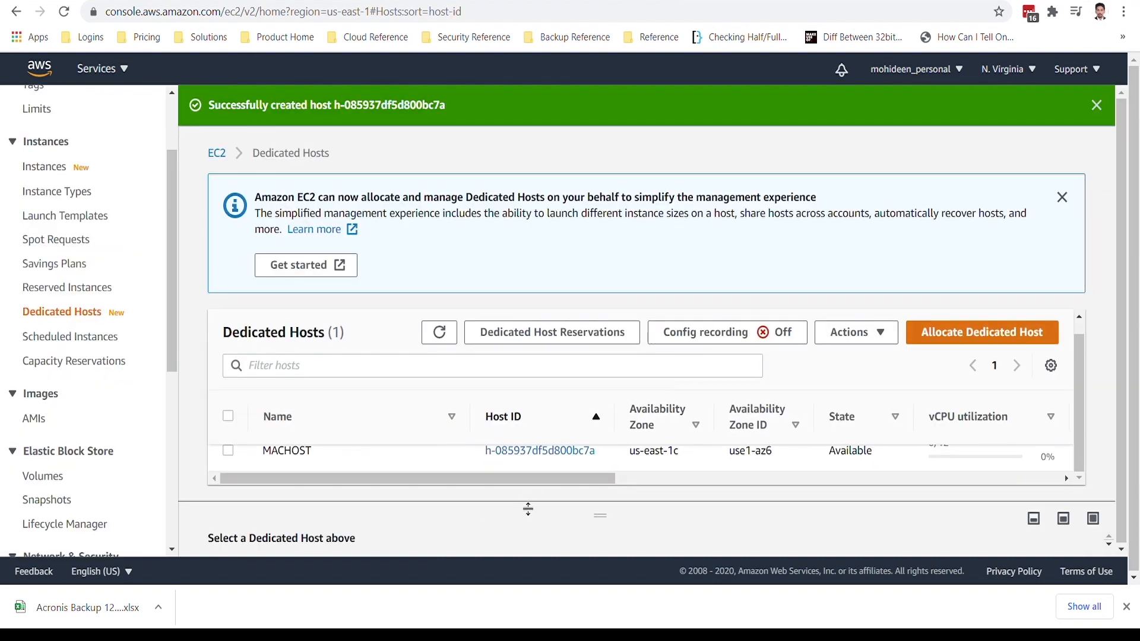
Dismiss the Dedicated Hosts information notice, open MACHOST's details and start launching an instance onto that host.
{"action": "left_click_drag", "start_coordinate": [524, 507], "coordinate": [529, 569]}
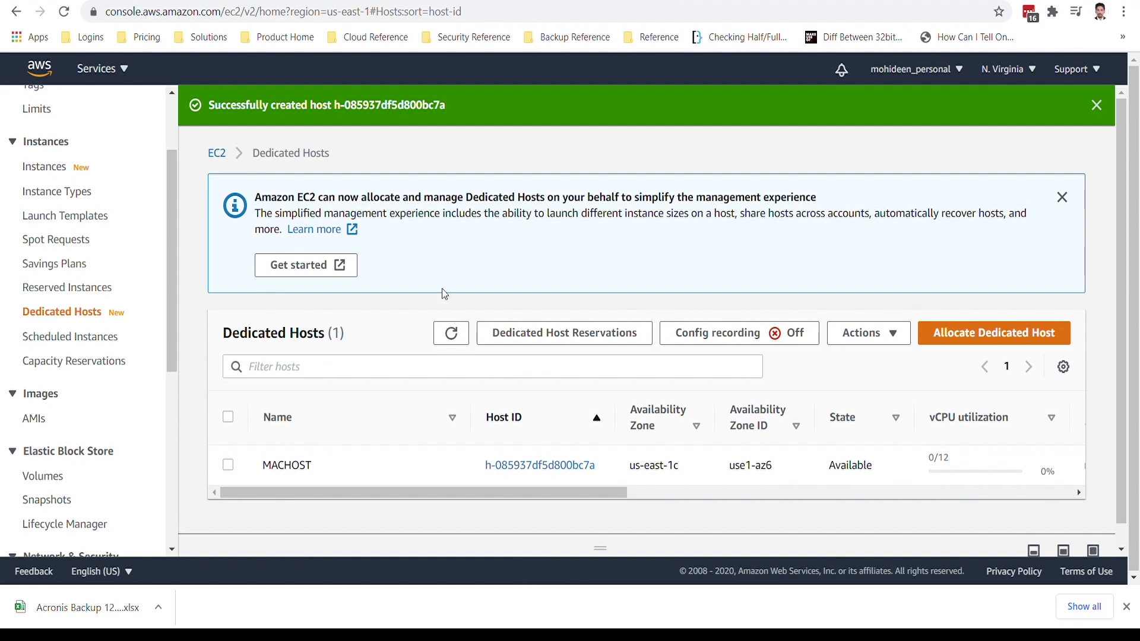
{"action": "left_click", "coordinate": [1062, 197]}
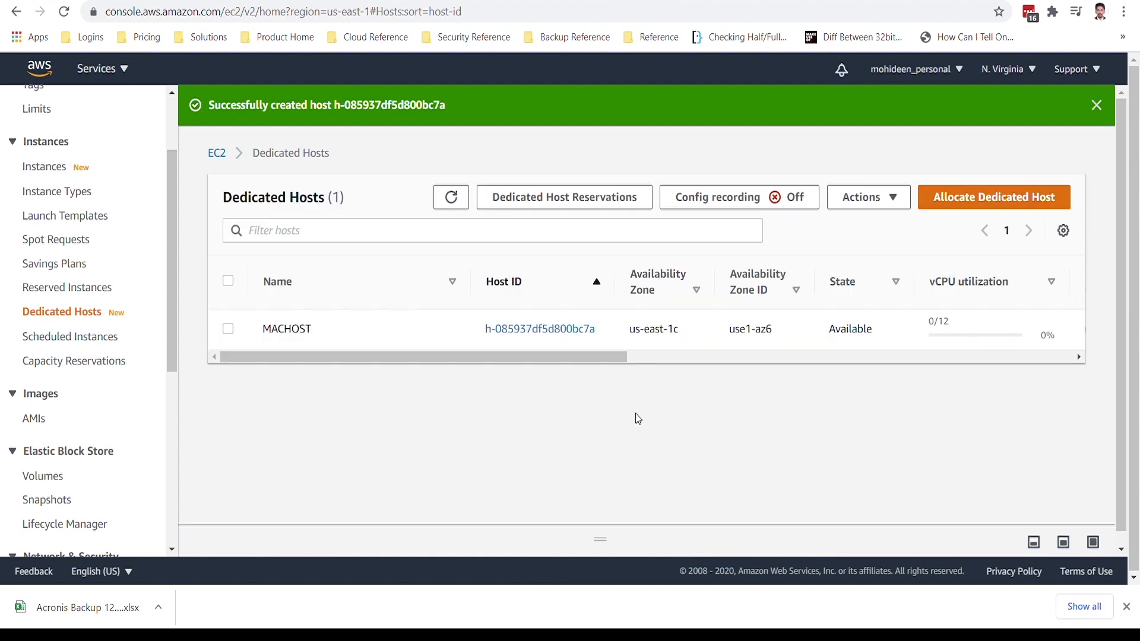
{"action": "left_click", "coordinate": [554, 329]}
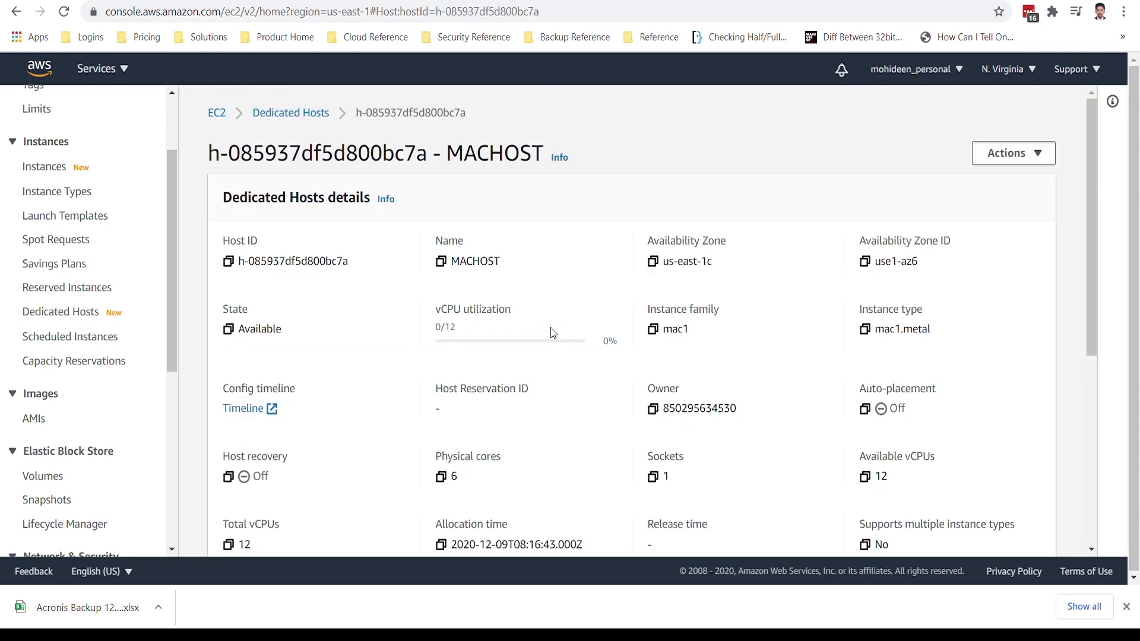
{"action": "left_click", "coordinate": [1001, 158]}
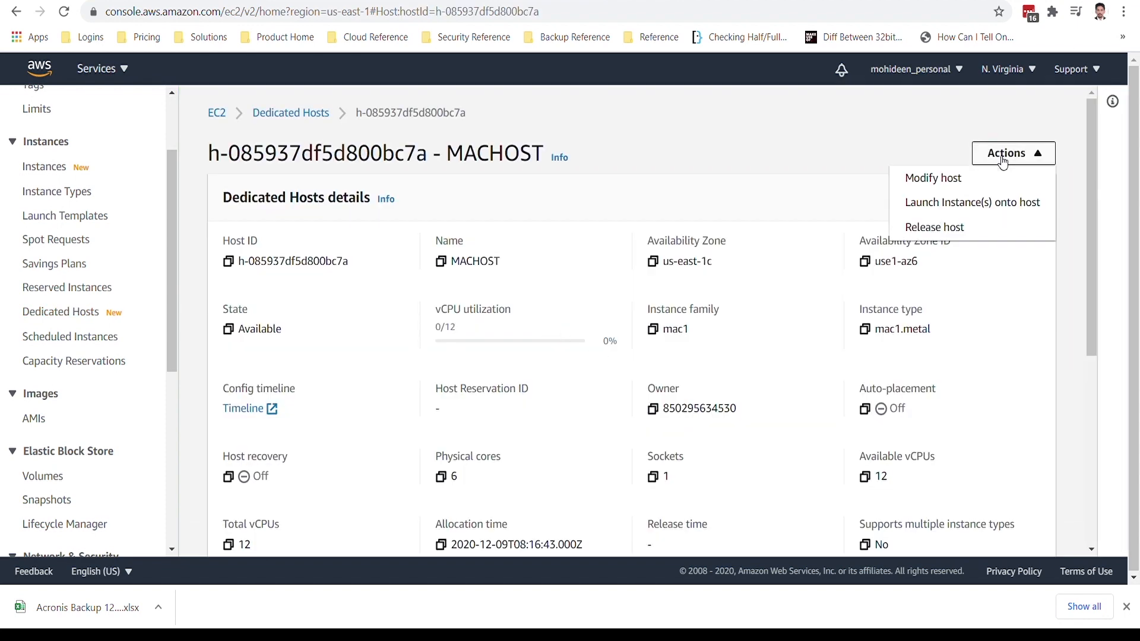
{"action": "left_click", "coordinate": [983, 205]}
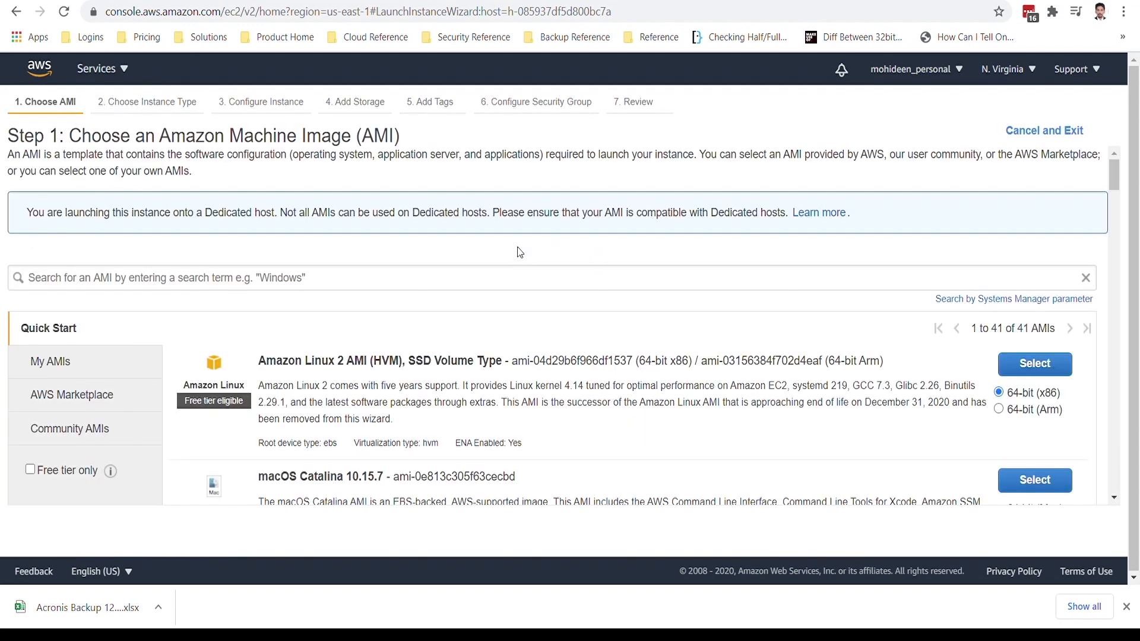
Choose the macOS Catalina 10.15.7 AMI and continue to the instance details with the mac1.metal type.
{"action": "scroll", "coordinate": [423, 484], "scroll_direction": "down", "scroll_amount": 3}
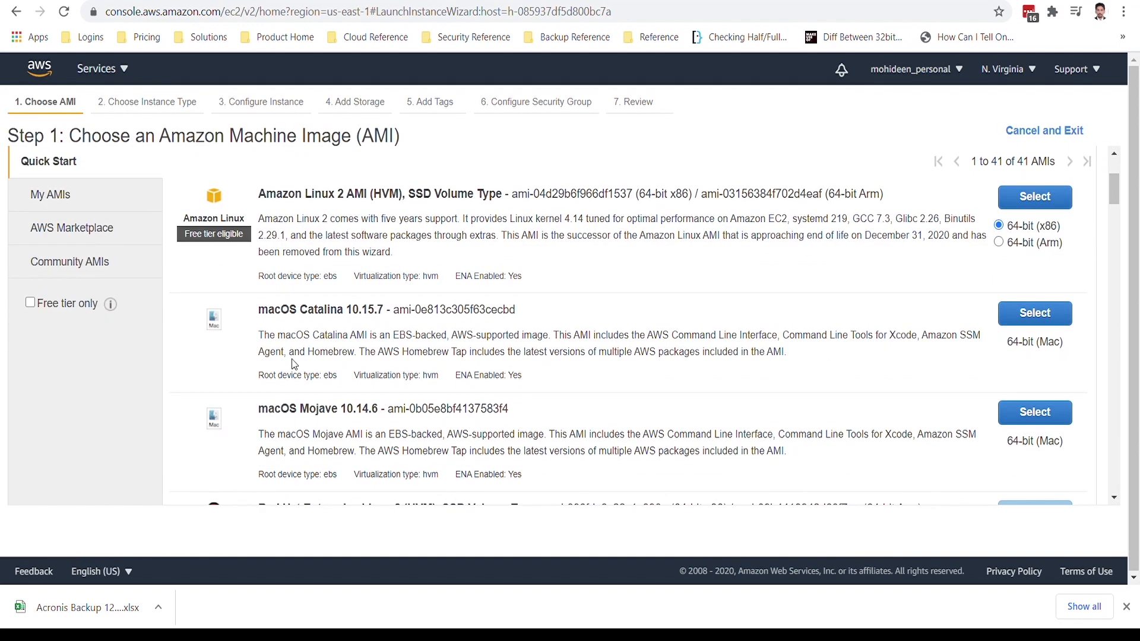
{"action": "left_click", "coordinate": [1044, 314]}
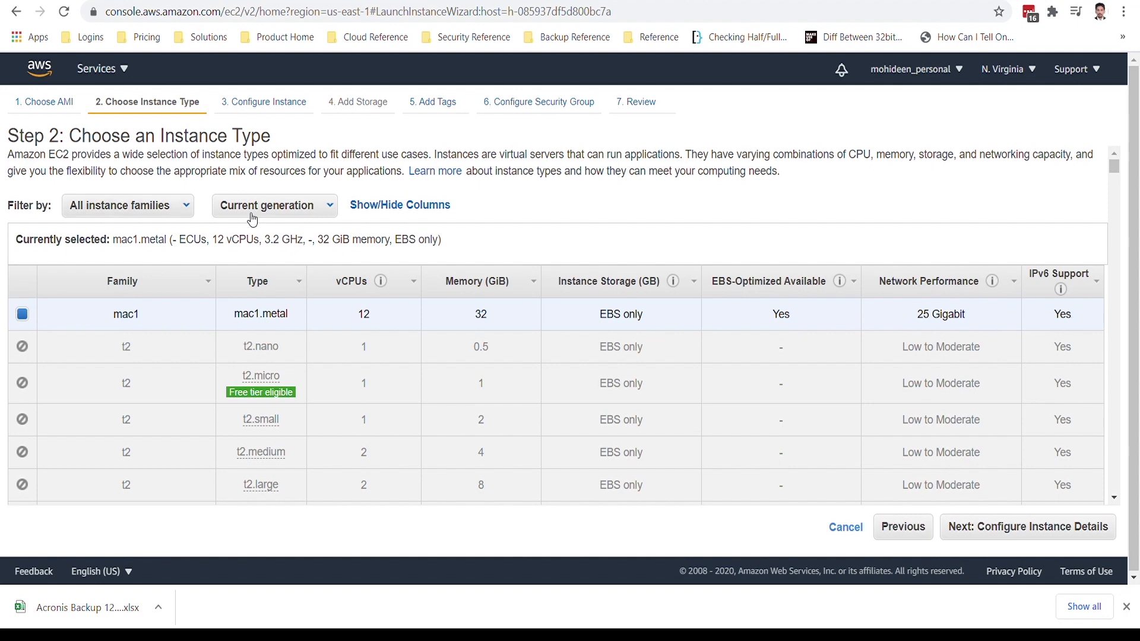
{"action": "left_click", "coordinate": [1039, 536]}
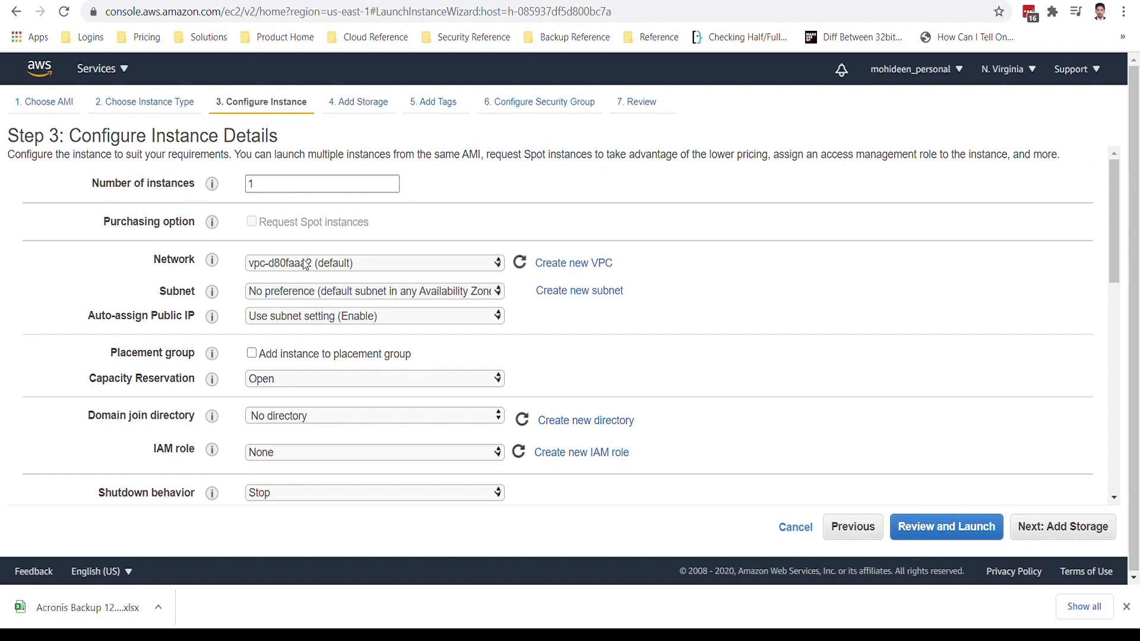
Review the network, subnet, public IP, shutdown behavior and tenancy settings in the instance details.
{"action": "left_click", "coordinate": [307, 267]}
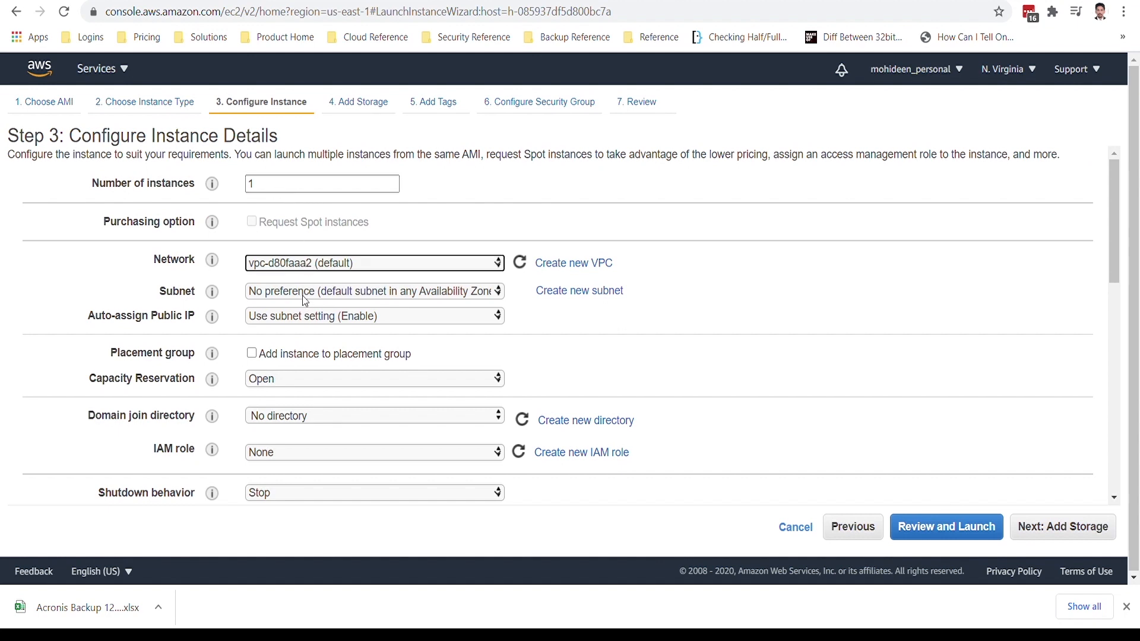
{"action": "left_click", "coordinate": [304, 299]}
{"action": "left_click", "coordinate": [314, 319]}
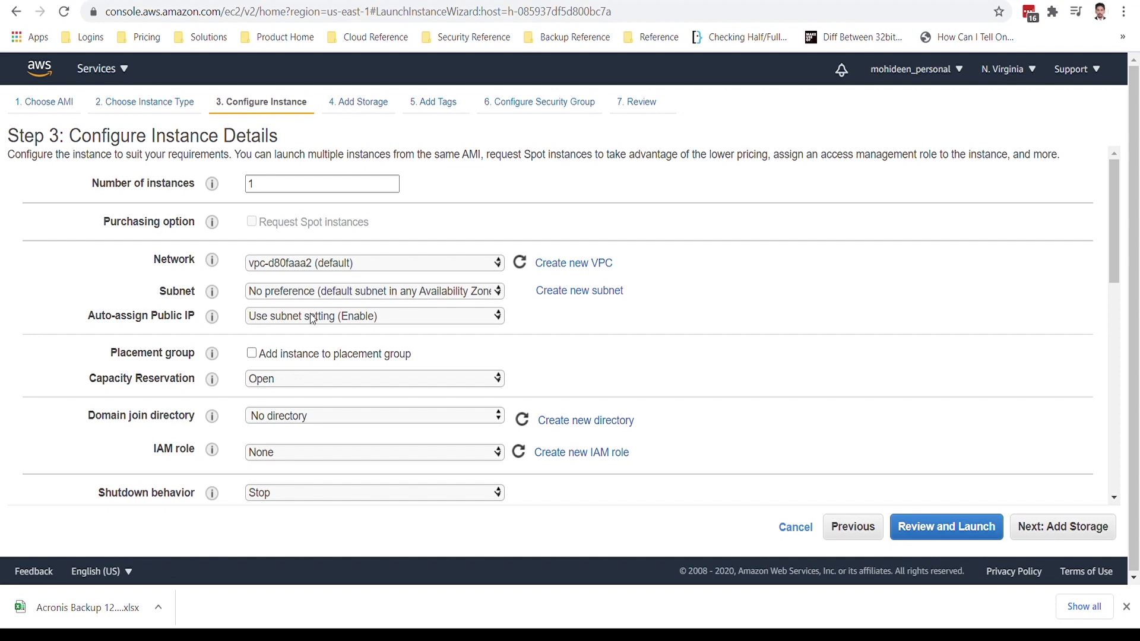
{"action": "scroll", "coordinate": [314, 319], "scroll_direction": "down", "scroll_amount": 2}
{"action": "scroll", "coordinate": [313, 319], "scroll_direction": "down", "scroll_amount": 2}
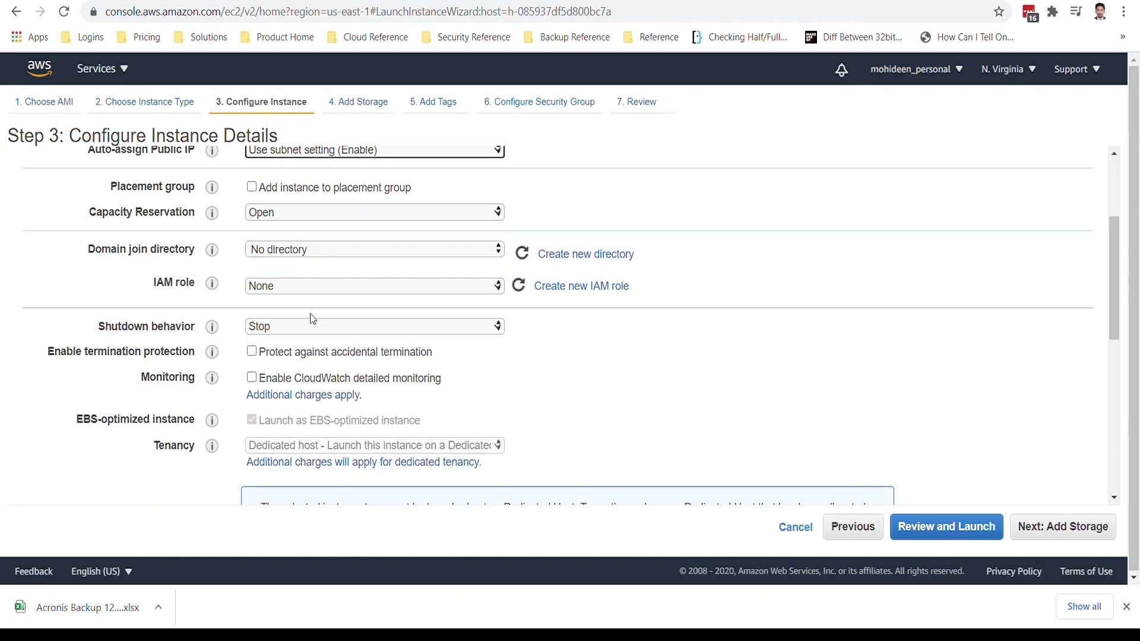
{"action": "left_click", "coordinate": [273, 269]}
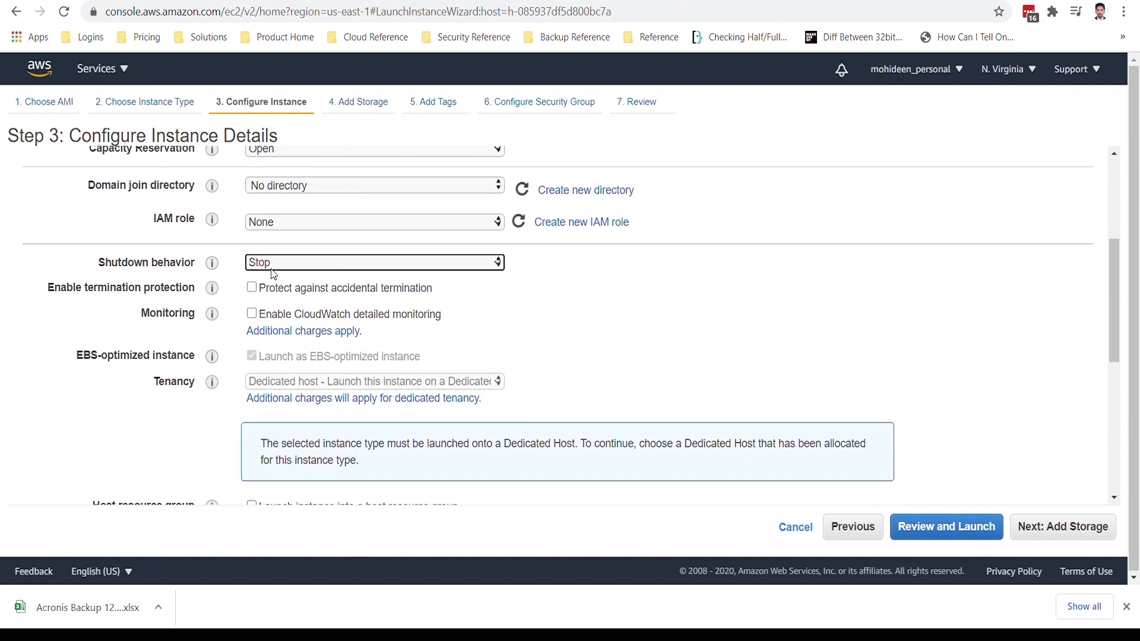
{"action": "scroll", "coordinate": [322, 204], "scroll_direction": "down", "scroll_amount": 3}
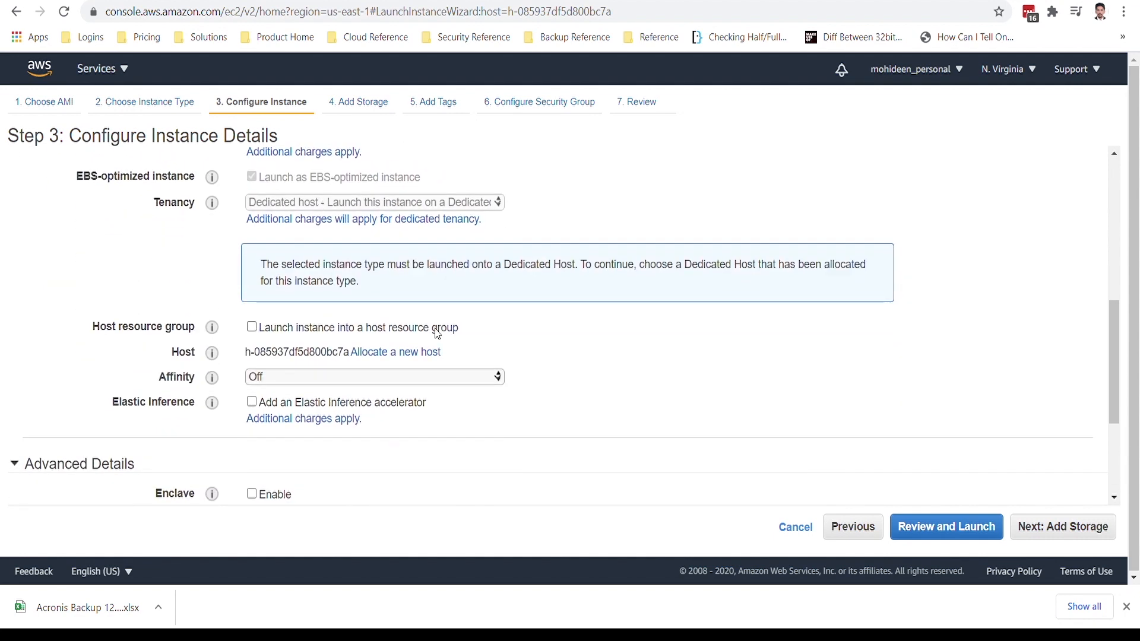
Enable launching into a host resource group, check the available groups, and disable the option again.
{"action": "left_click", "coordinate": [252, 328]}
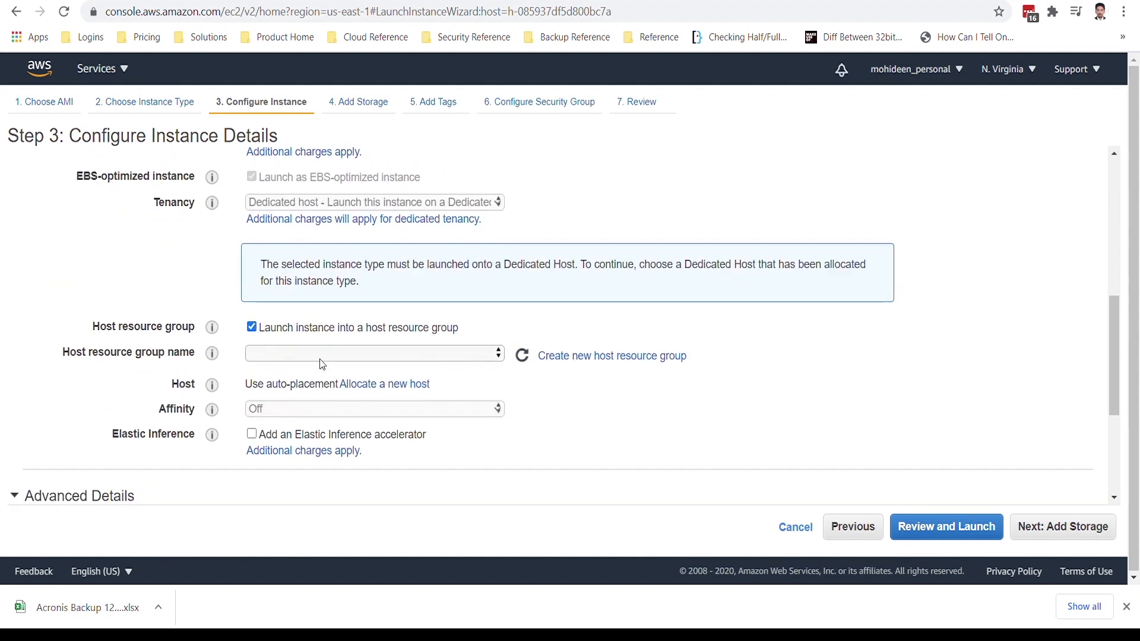
{"action": "left_click", "coordinate": [287, 355]}
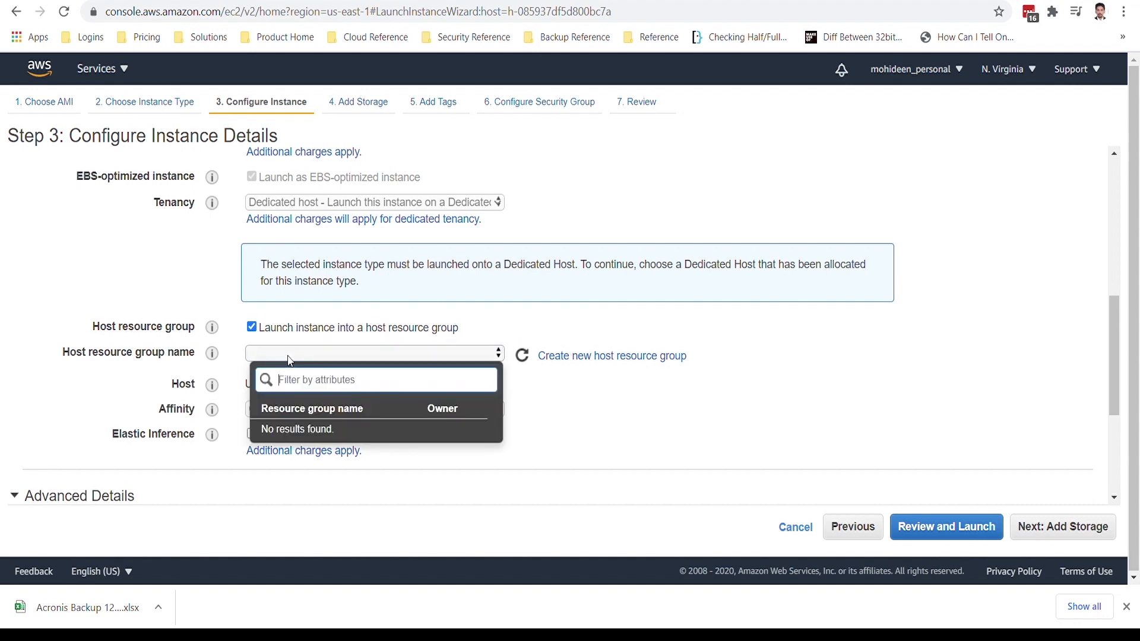
{"action": "left_click", "coordinate": [523, 390]}
{"action": "left_click", "coordinate": [252, 327]}
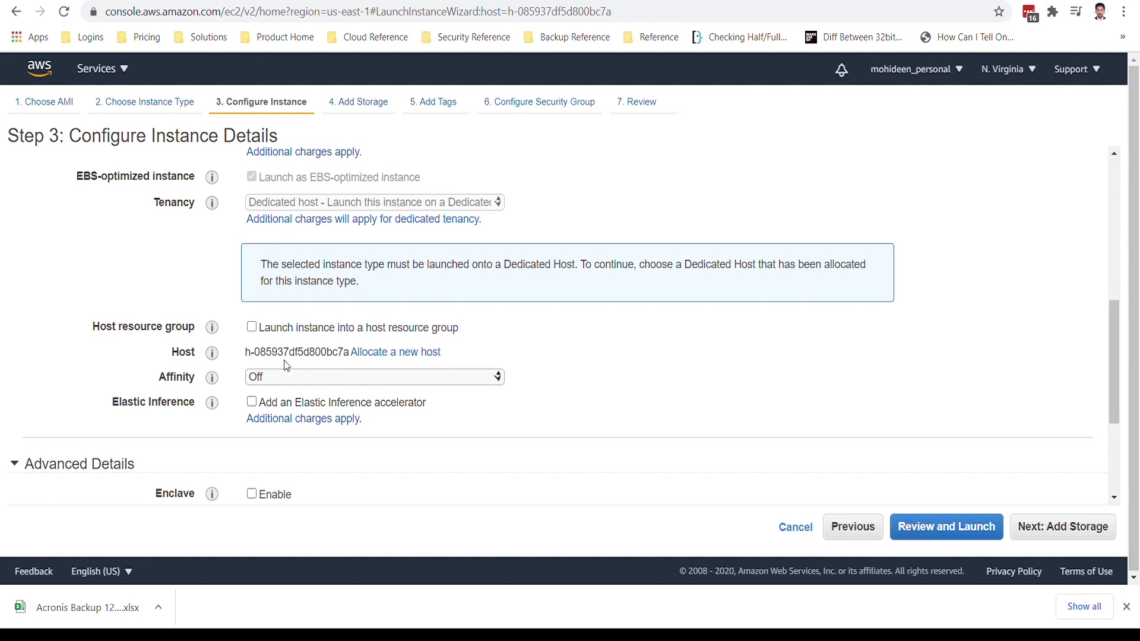
Compare the instance's host ID with MACHOST's ID in the dedicated hosts list and review the advanced details.
{"action": "left_click_drag", "start_coordinate": [246, 358], "coordinate": [352, 361]}
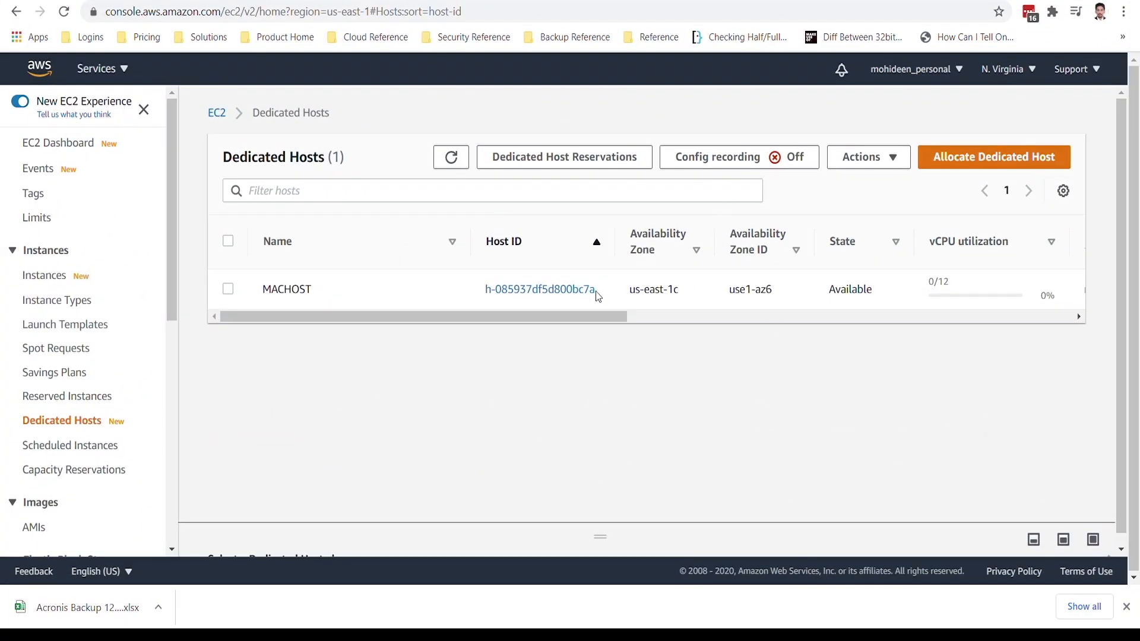
{"action": "left_click_drag", "start_coordinate": [604, 295], "coordinate": [482, 300]}
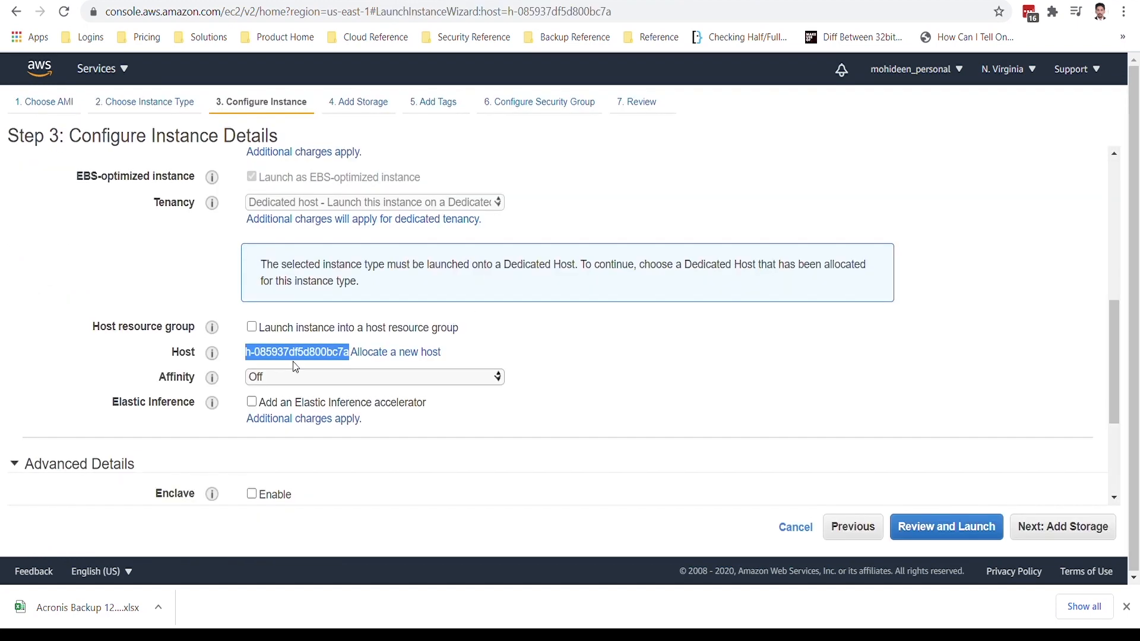
{"action": "scroll", "coordinate": [295, 367], "scroll_direction": "down", "scroll_amount": 3}
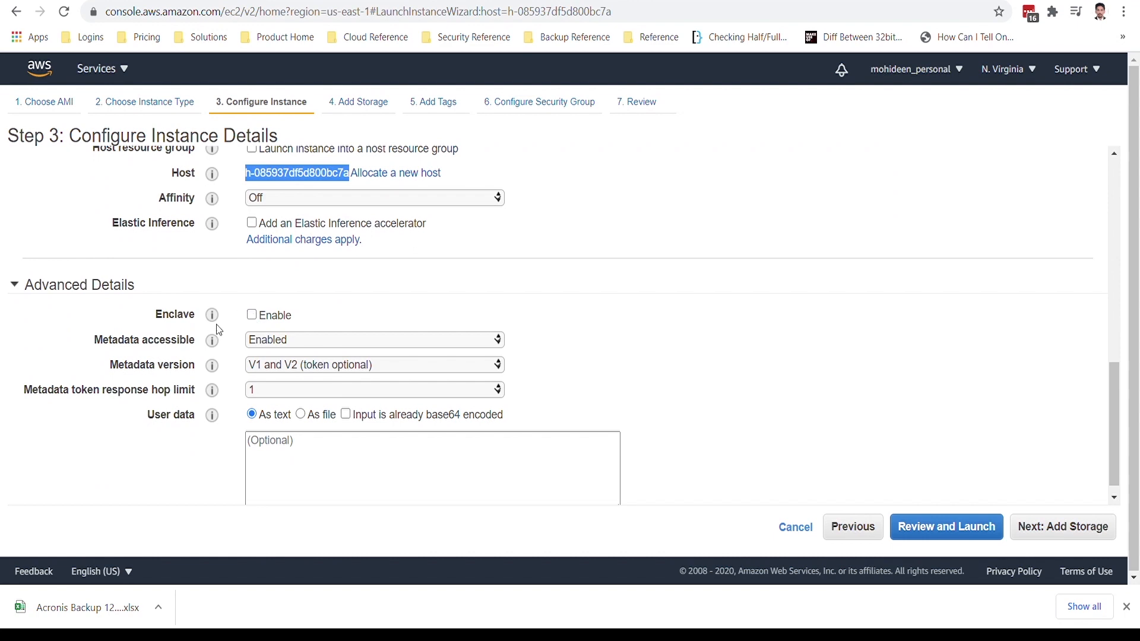
{"action": "scroll", "coordinate": [219, 330], "scroll_direction": "down", "scroll_amount": 1}
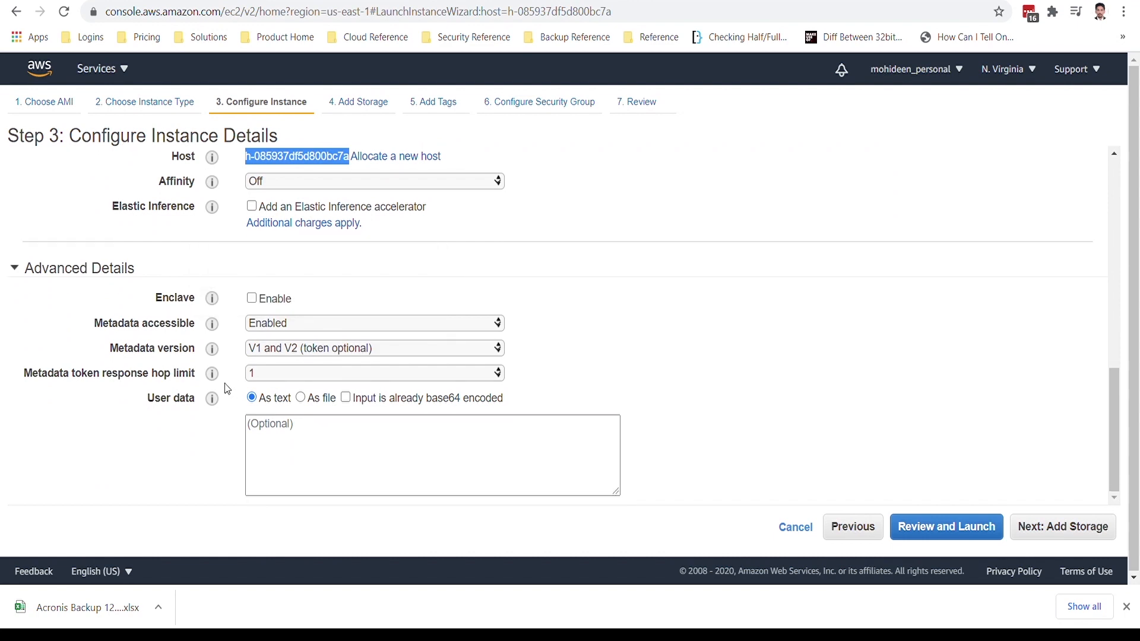
Advance to the storage settings, check the root volume's size and continue to the tags.
{"action": "left_click", "coordinate": [1017, 528]}
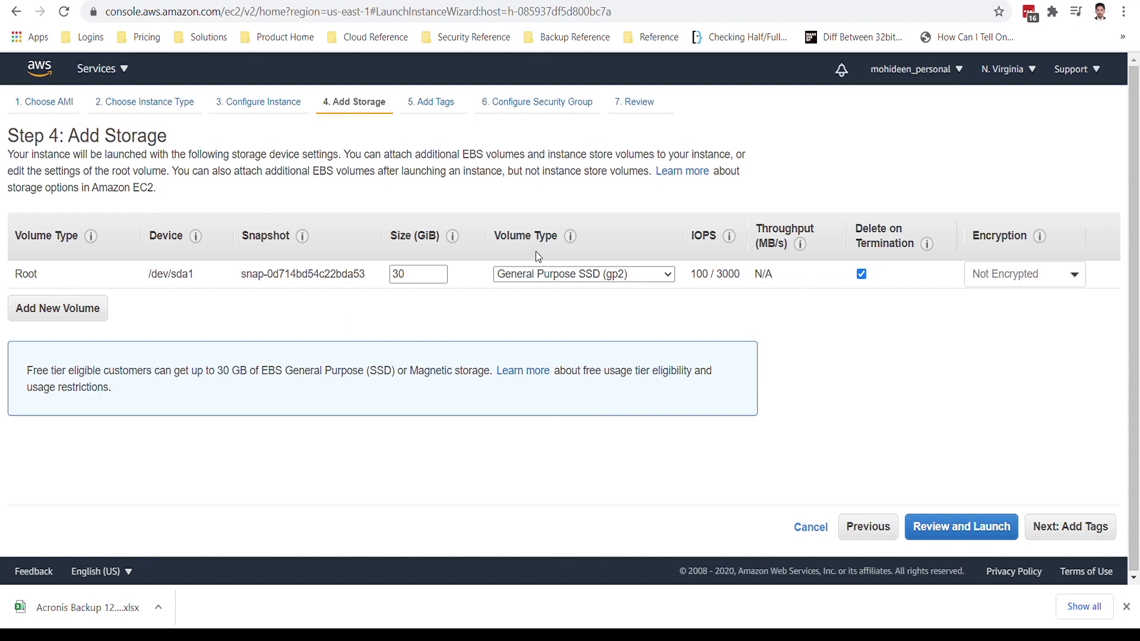
{"action": "double_click", "coordinate": [428, 275]}
{"action": "left_click", "coordinate": [431, 278]}
{"action": "left_click", "coordinate": [1044, 529]}
Add a tag with the key Name and the value MAC OS.
{"action": "left_click", "coordinate": [55, 363]}
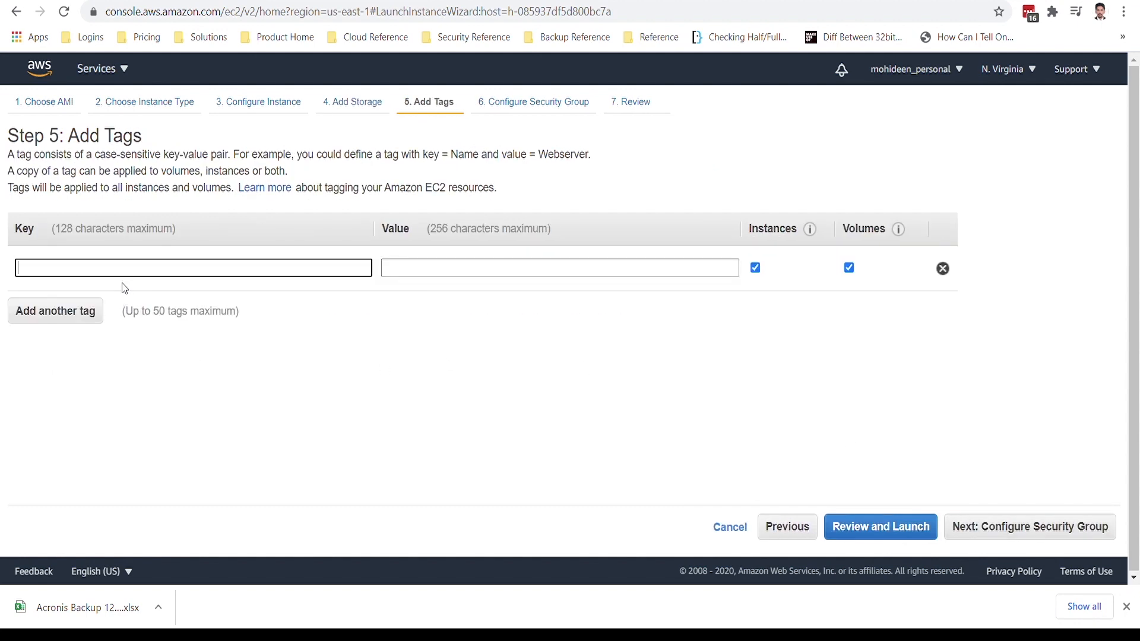
{"action": "type", "text": "Name"}
{"action": "key", "text": "Tab"}
{"action": "type", "text": "MAC"}
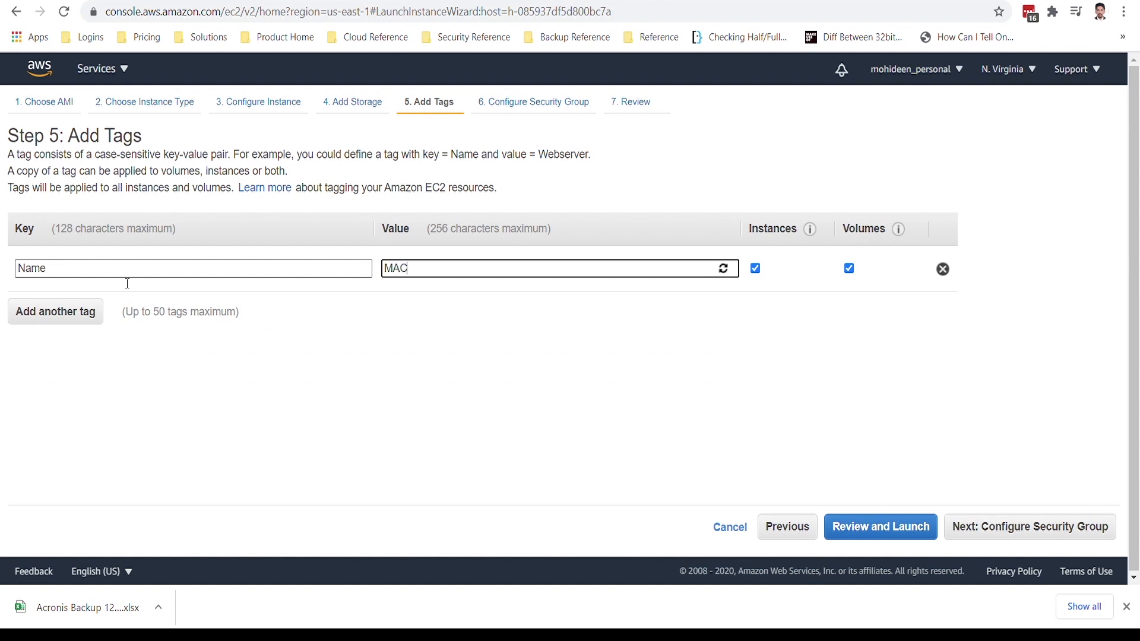
{"action": "type", "text": " OS"}
Add a second tag with the key Created by and the value Gene Bytes.
{"action": "left_click", "coordinate": [52, 315]}
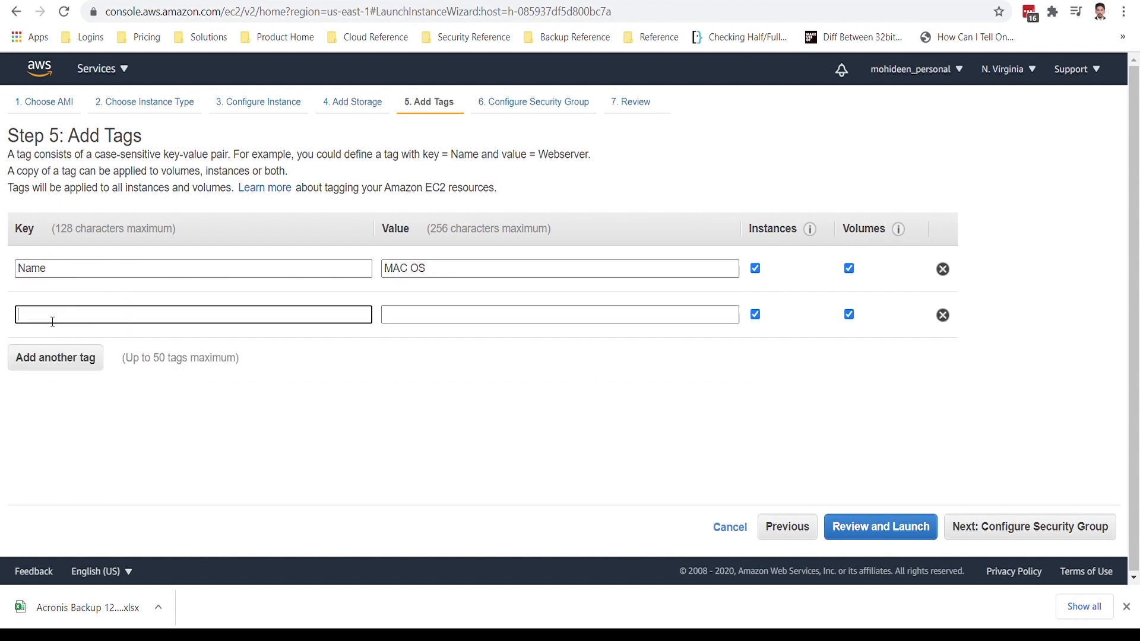
{"action": "type", "text": "Created by"}
{"action": "key", "text": "Tab"}
{"action": "type", "text": "Gene By"}
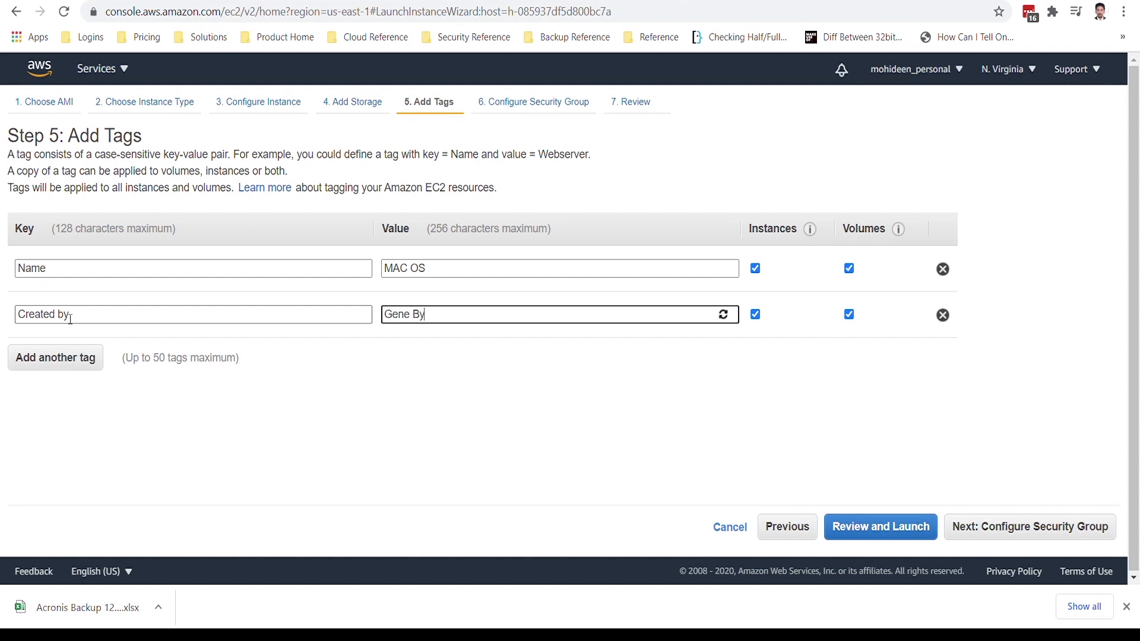
{"action": "type", "text": "ets"}
{"action": "key", "text": "Tab"}
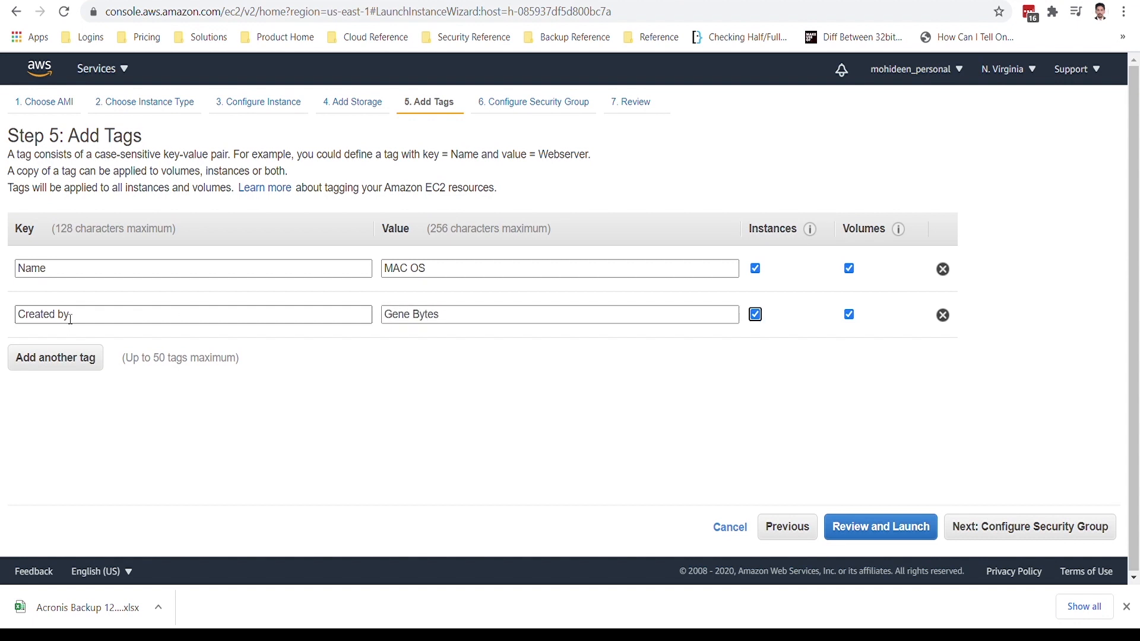
Add a Purpose tag with the value Youtube Demo and stop applying the Created by tag to volumes.
{"action": "left_click", "coordinate": [56, 359]}
{"action": "type", "text": "Purpose"}
{"action": "key", "text": "Tab"}
{"action": "type", "text": "Youtube Demo"}
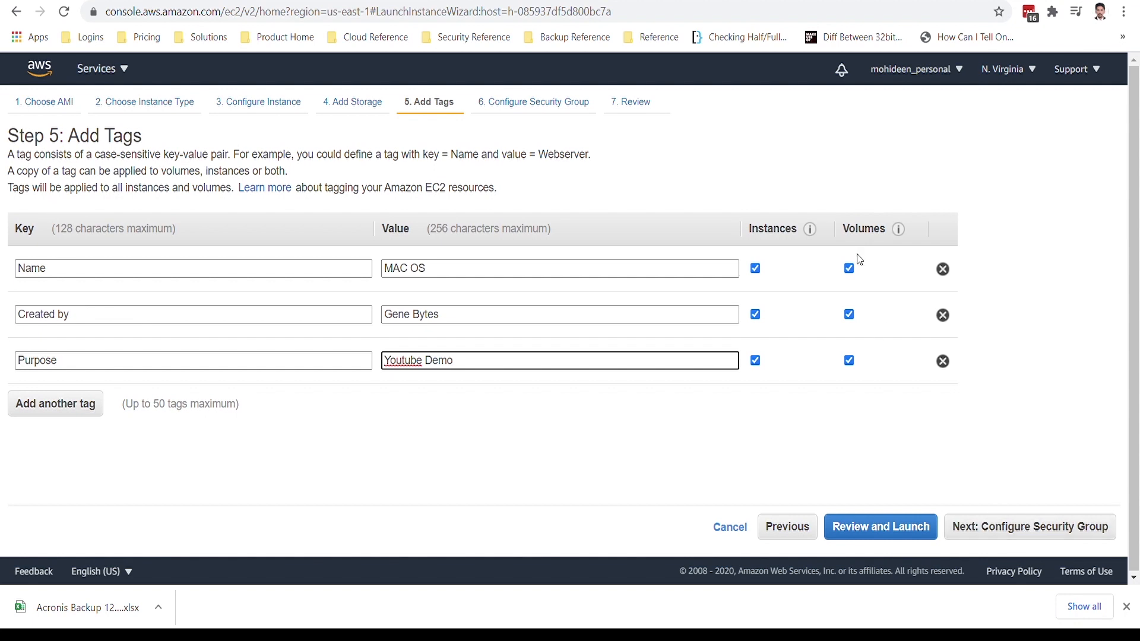
{"action": "left_click", "coordinate": [850, 315]}
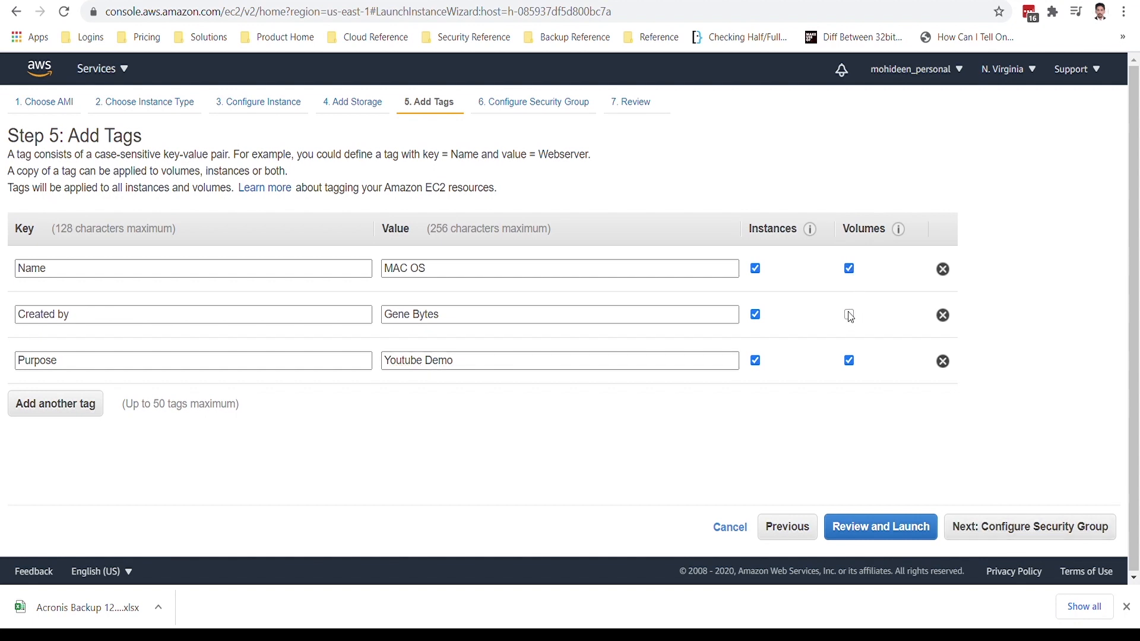
In the new security group, set the rule to All TCP with source My IP and the description ADMIN LAPTOP.
{"action": "left_click", "coordinate": [985, 517]}
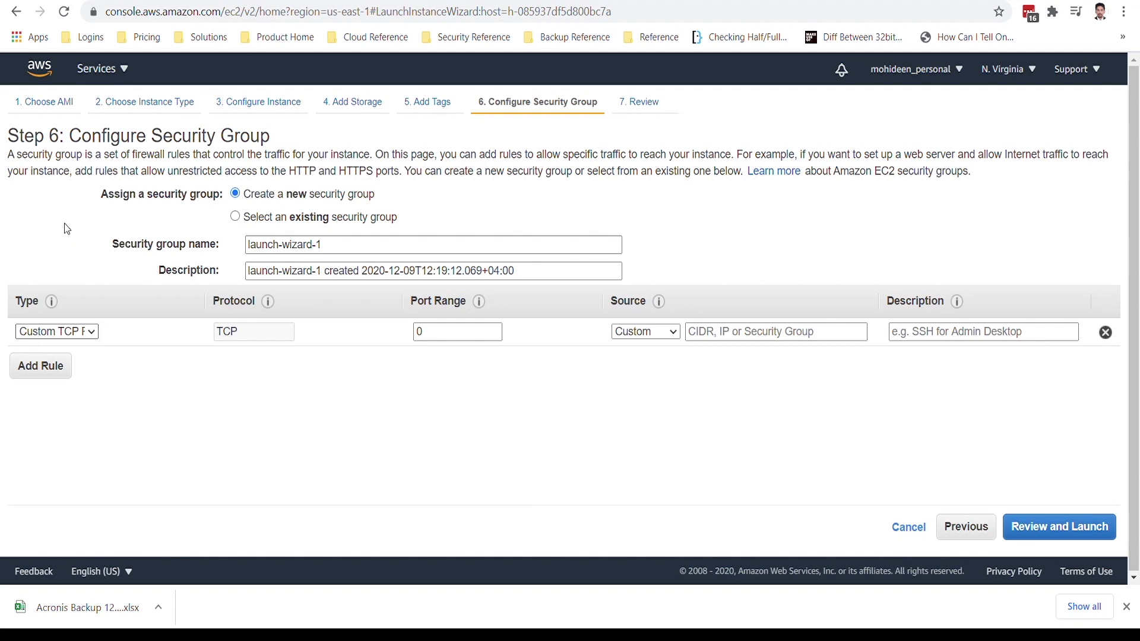
{"action": "left_click", "coordinate": [58, 119]}
{"action": "left_click", "coordinate": [640, 332]}
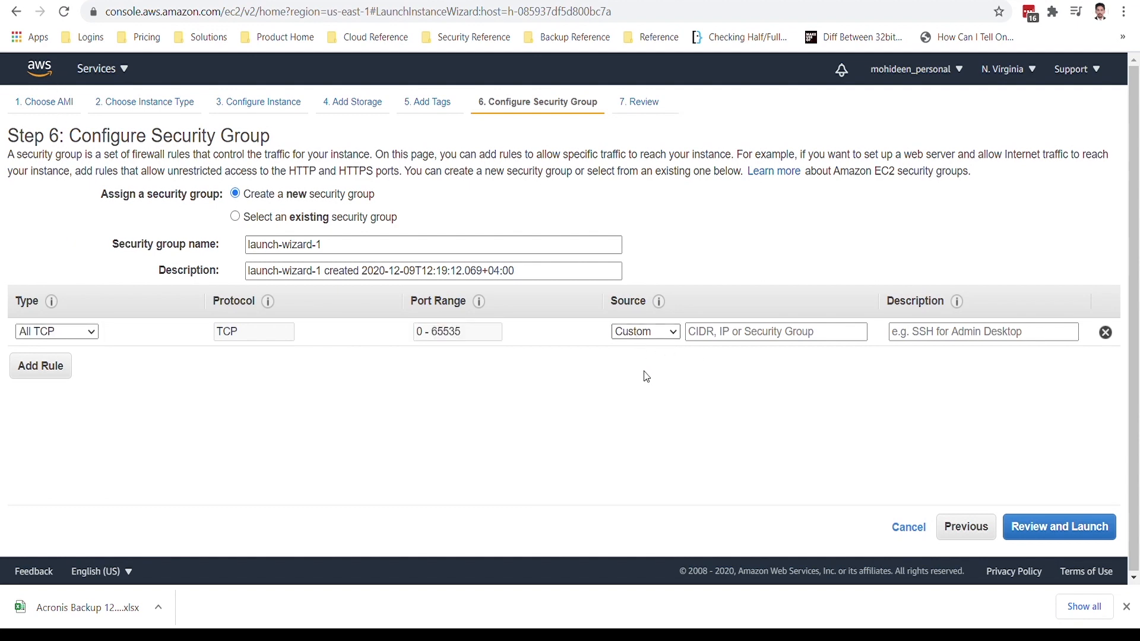
{"action": "left_click", "coordinate": [645, 369]}
{"action": "left_click", "coordinate": [1000, 340]}
{"action": "type", "text": "ADMIN LAPTOP"}
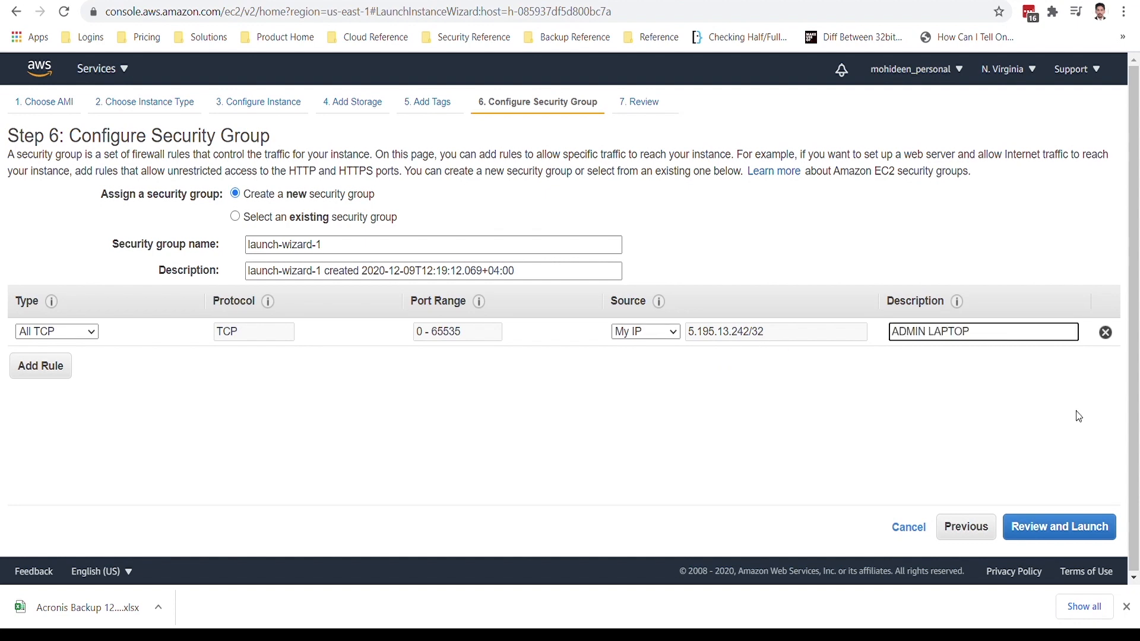
Proceed to the launch review and read through the instance configuration and the free usage tier notice.
{"action": "left_click", "coordinate": [1086, 527]}
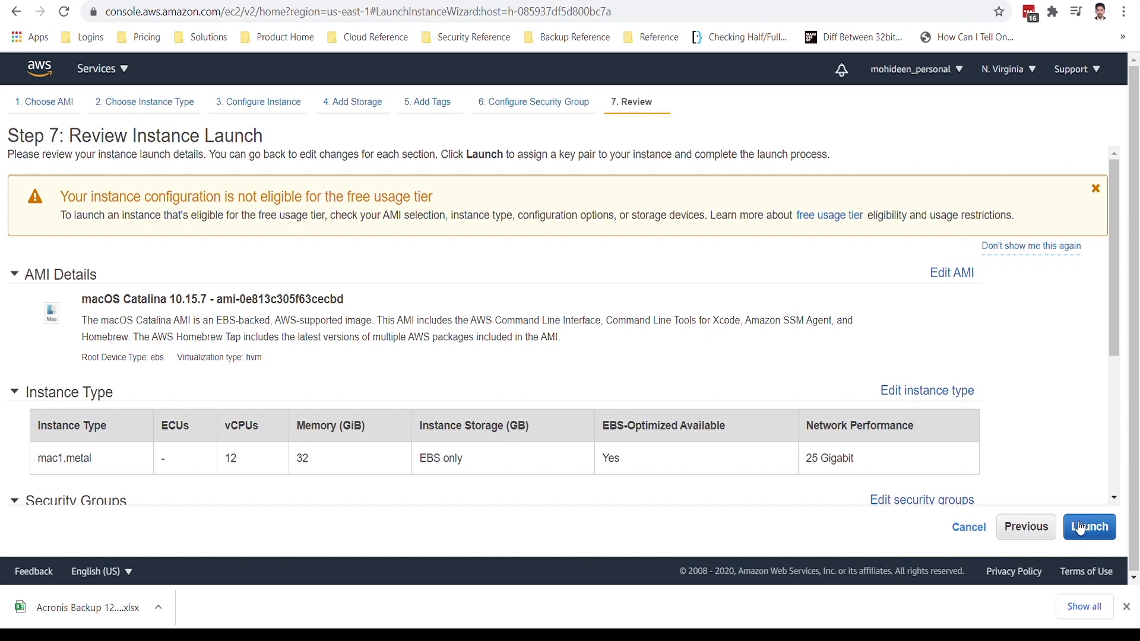
{"action": "scroll", "coordinate": [840, 408], "scroll_direction": "down", "scroll_amount": 1}
{"action": "scroll", "coordinate": [605, 349], "scroll_direction": "up", "scroll_amount": 1}
{"action": "left_click_drag", "start_coordinate": [118, 201], "coordinate": [675, 225]}
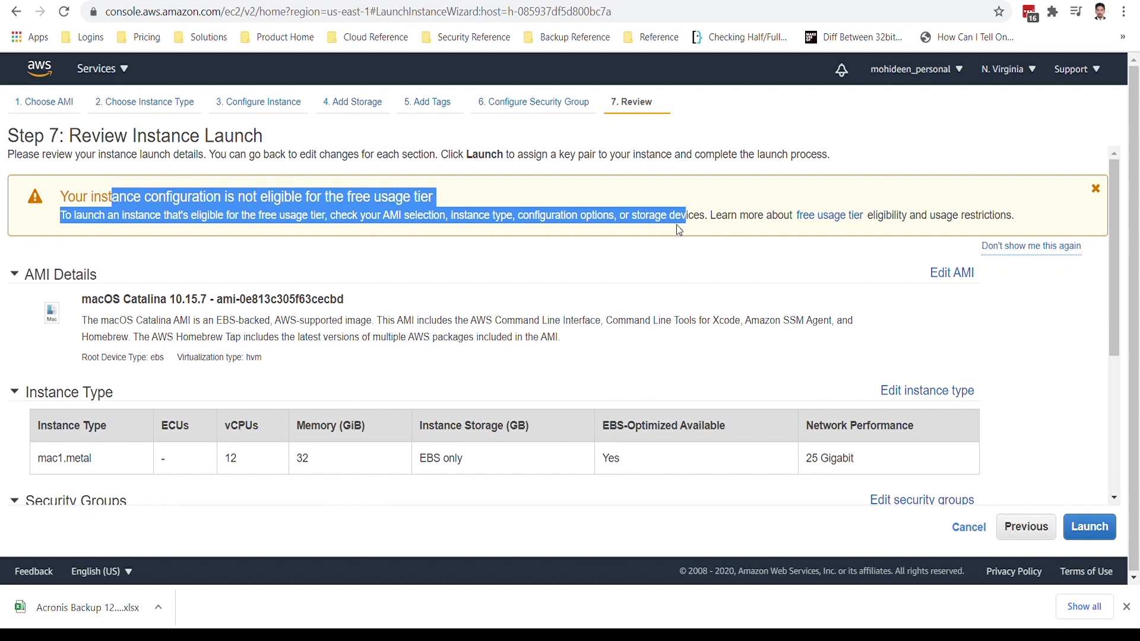
Review the launch summary's security group, instance details, storage and tags sections.
{"action": "scroll", "coordinate": [1043, 410], "scroll_direction": "down", "scroll_amount": 2}
{"action": "scroll", "coordinate": [1043, 410], "scroll_direction": "down", "scroll_amount": 3}
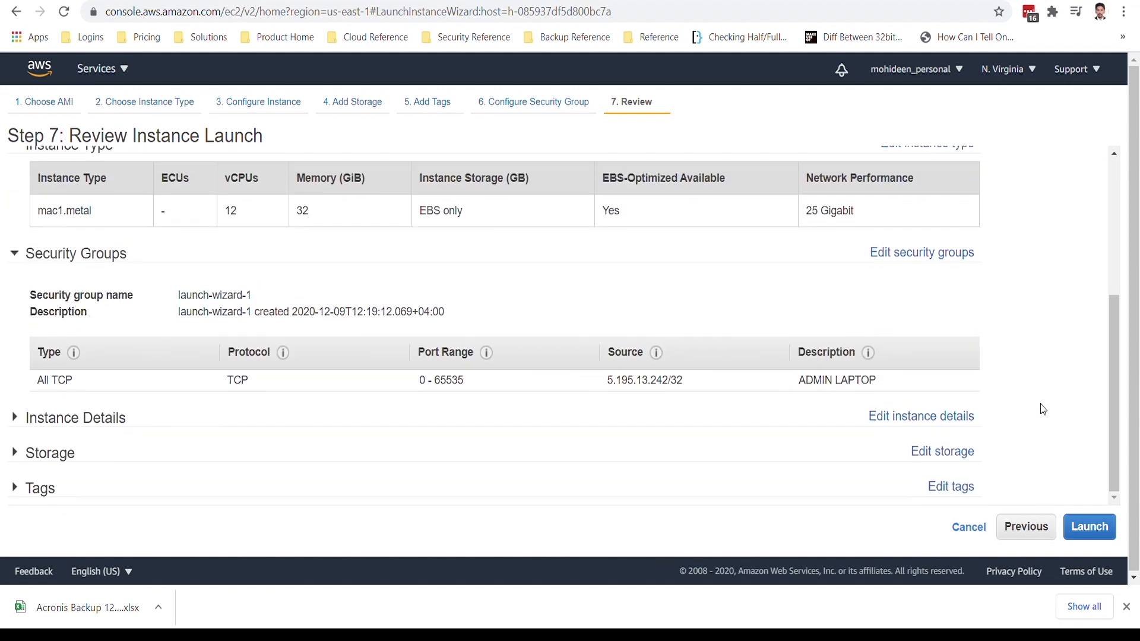
{"action": "left_click", "coordinate": [52, 418]}
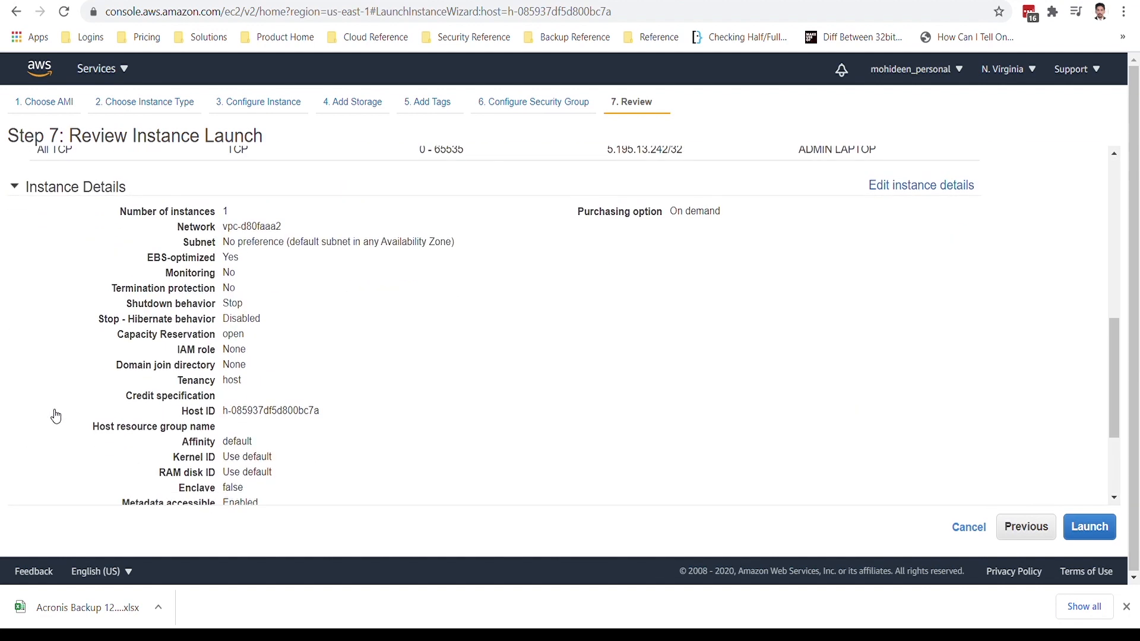
{"action": "scroll", "coordinate": [58, 461], "scroll_direction": "down", "scroll_amount": 3}
{"action": "left_click", "coordinate": [61, 452]}
{"action": "scroll", "coordinate": [59, 452], "scroll_direction": "down", "scroll_amount": 3}
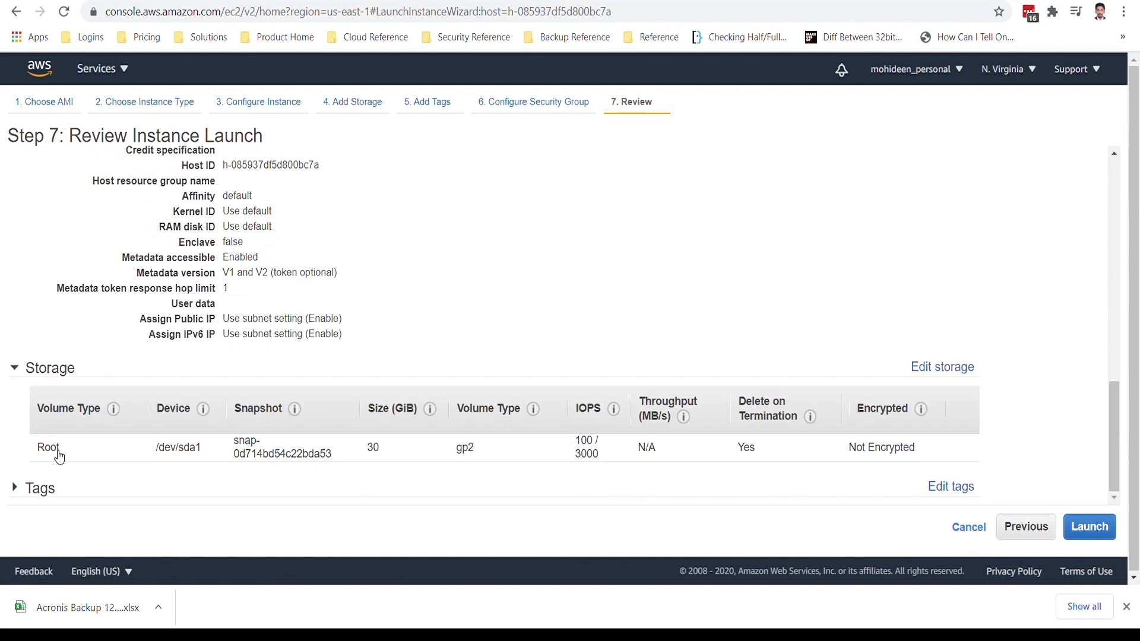
{"action": "left_click", "coordinate": [34, 491]}
{"action": "scroll", "coordinate": [283, 411], "scroll_direction": "down", "scroll_amount": 2}
{"action": "scroll", "coordinate": [283, 411], "scroll_direction": "up", "scroll_amount": 2}
{"action": "scroll", "coordinate": [283, 410], "scroll_direction": "down", "scroll_amount": 2}
Create and download a new key pair named MACLABKEYPAIR and launch the instance with it.
{"action": "left_click", "coordinate": [1089, 527]}
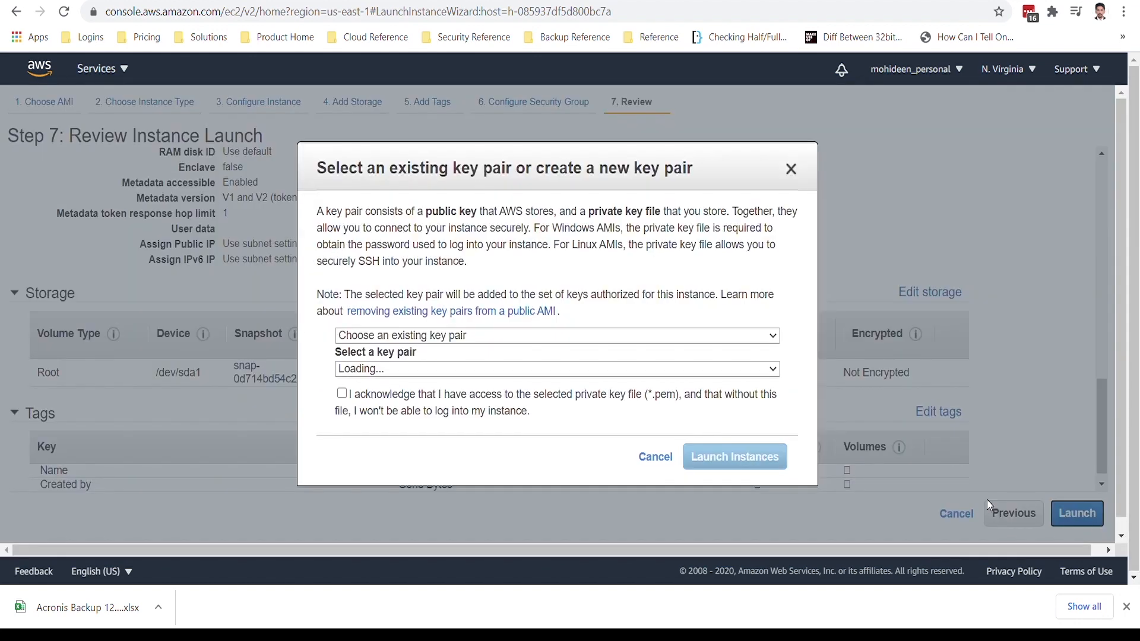
{"action": "left_click", "coordinate": [405, 342]}
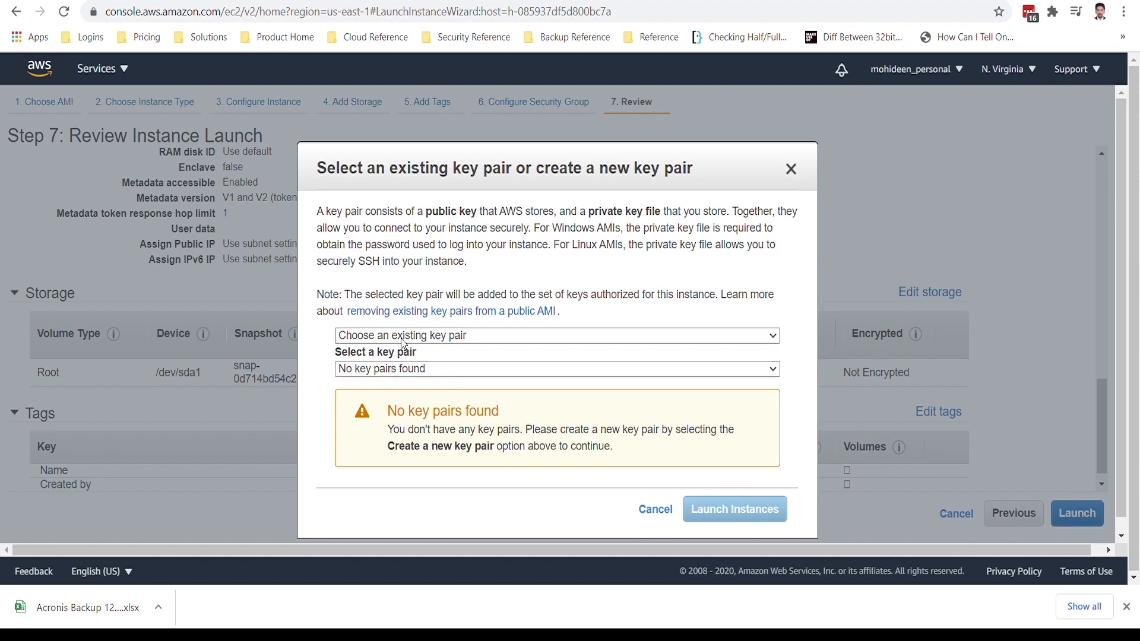
{"action": "left_click", "coordinate": [410, 363]}
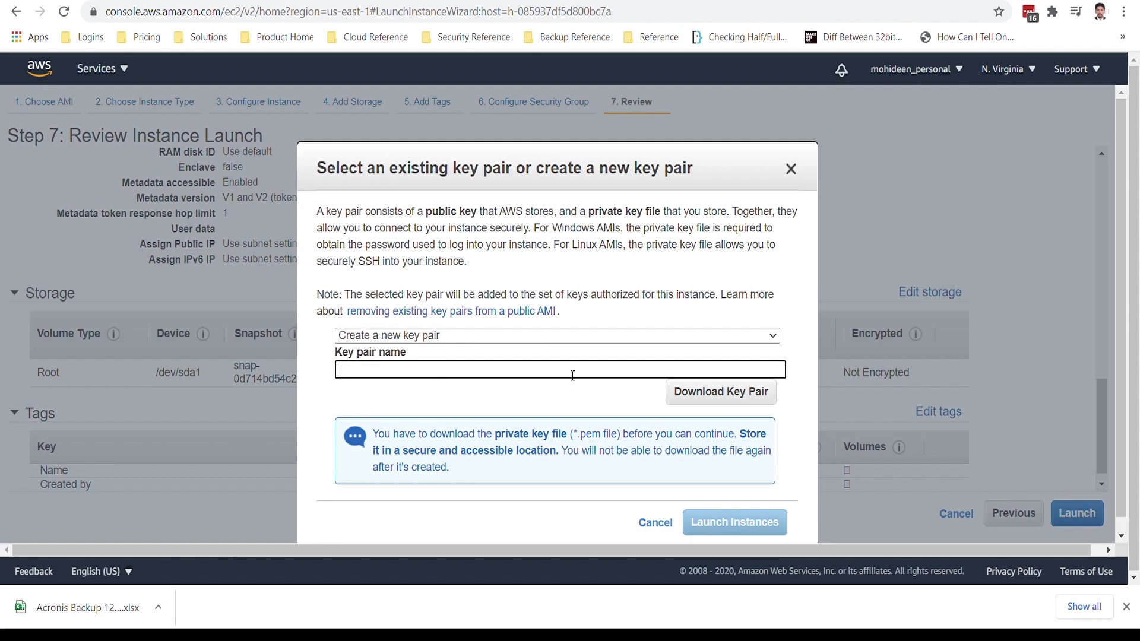
{"action": "type", "text": "MACLABKEYPAIR"}
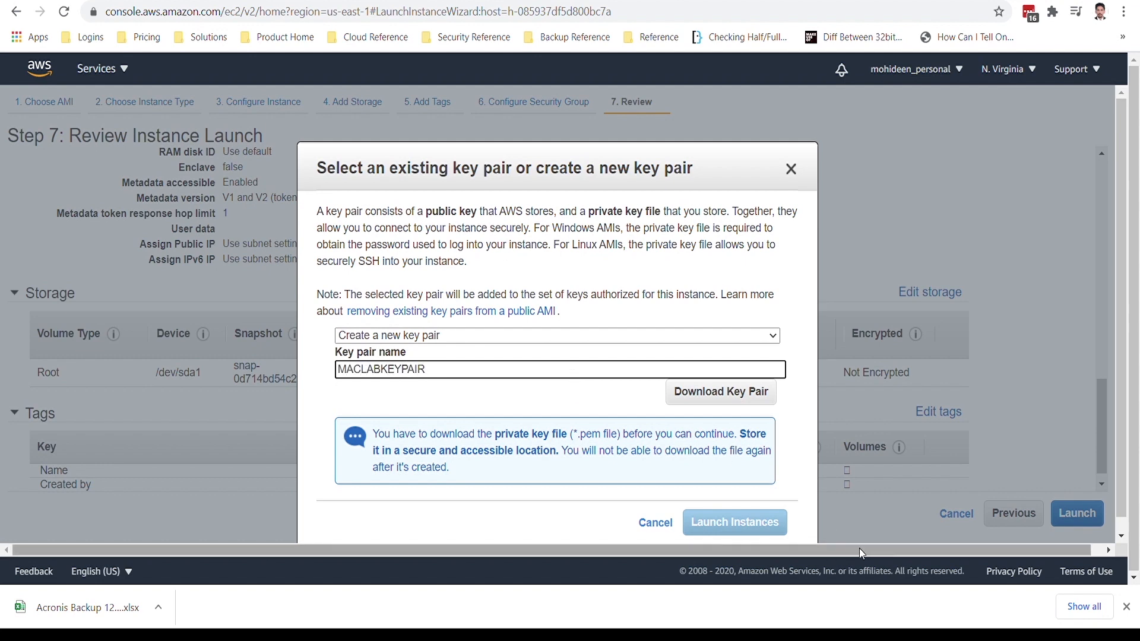
{"action": "left_click", "coordinate": [601, 403]}
{"action": "left_click", "coordinate": [721, 401]}
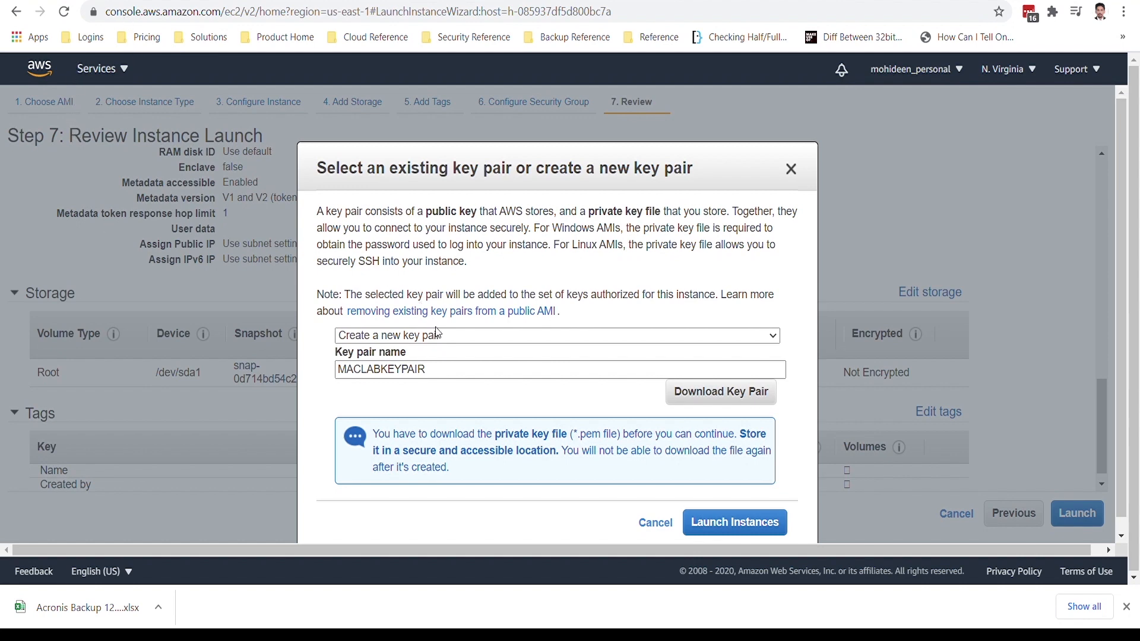
{"action": "left_click", "coordinate": [754, 529]}
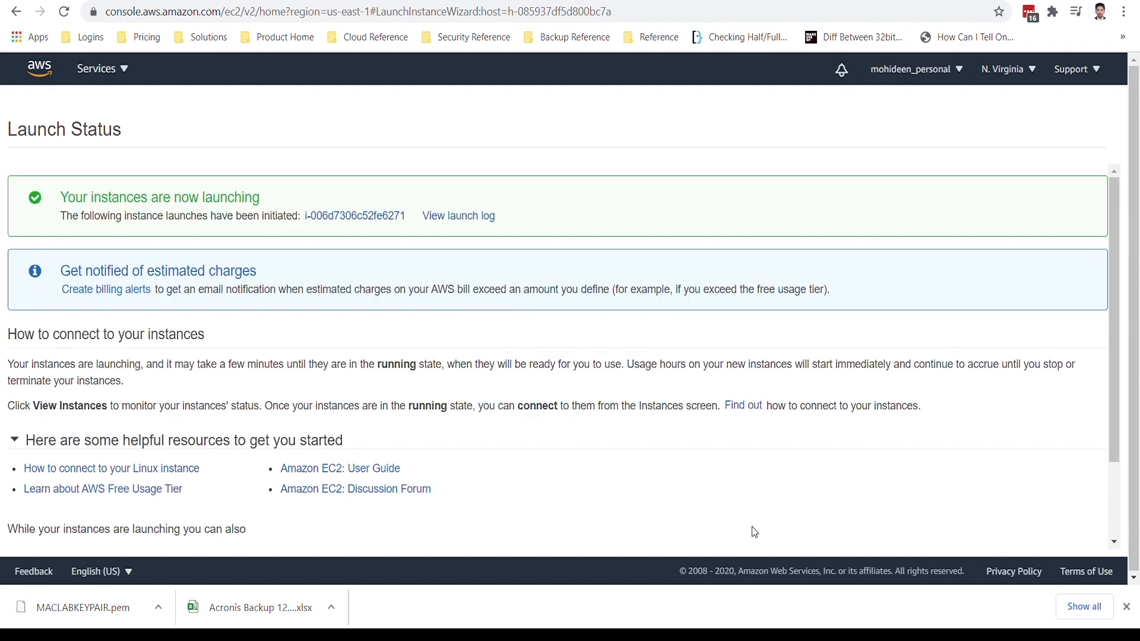
View the launch log and go to the EC2 Instances list.
{"action": "left_click", "coordinate": [470, 219]}
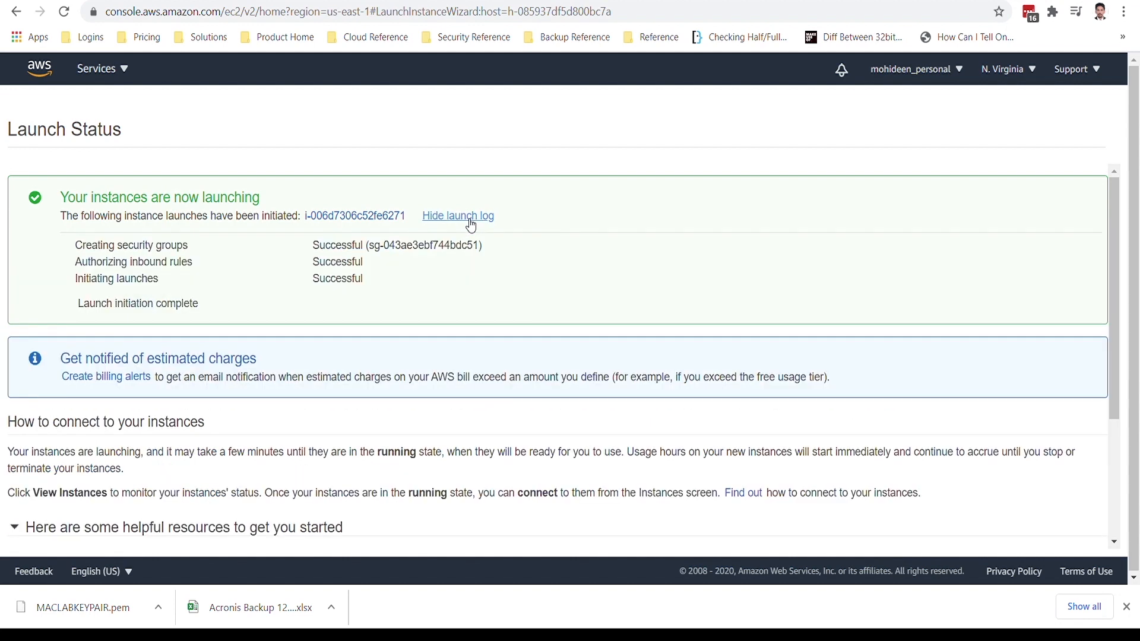
{"action": "left_click", "coordinate": [108, 78]}
{"action": "left_click", "coordinate": [76, 232]}
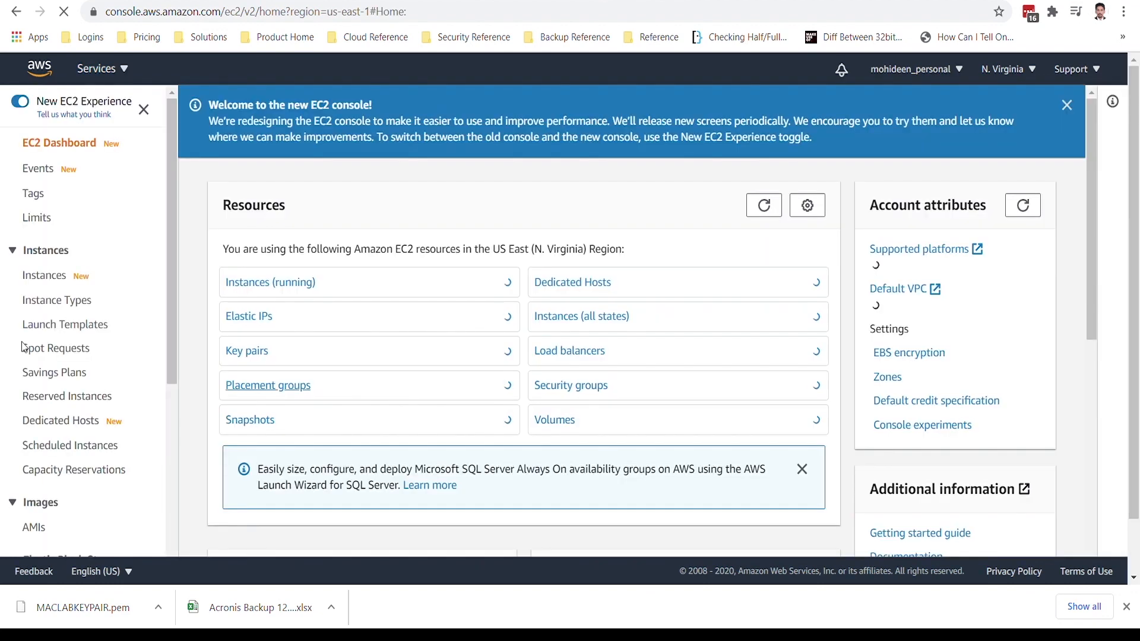
{"action": "left_click", "coordinate": [46, 276]}
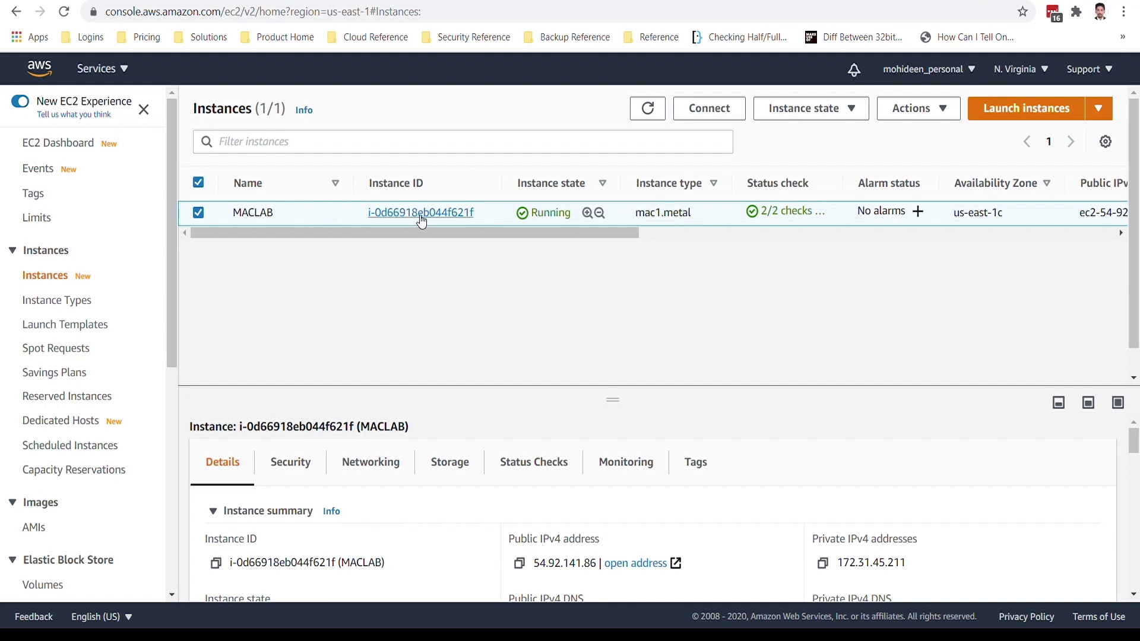
Open and refresh the system log of the MACLAB instance and return to the Instances list.
{"action": "left_click", "coordinate": [919, 108]}
{"action": "mouse_move", "coordinate": [954, 306]}
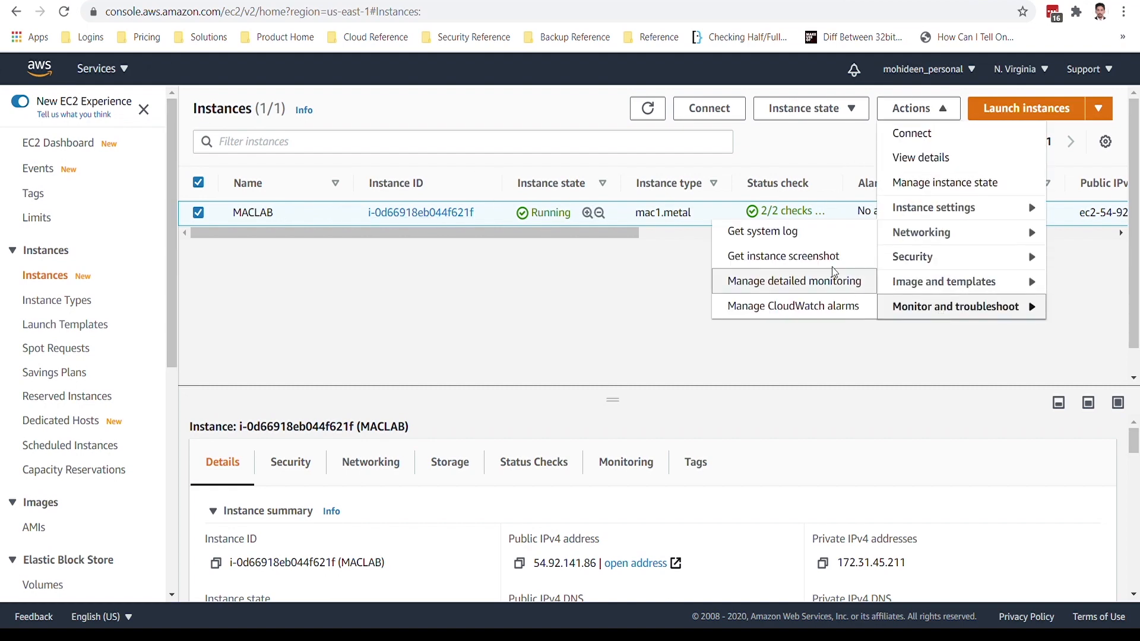
{"action": "left_click", "coordinate": [819, 237]}
{"action": "scroll", "coordinate": [537, 328], "scroll_direction": "down", "scroll_amount": 1}
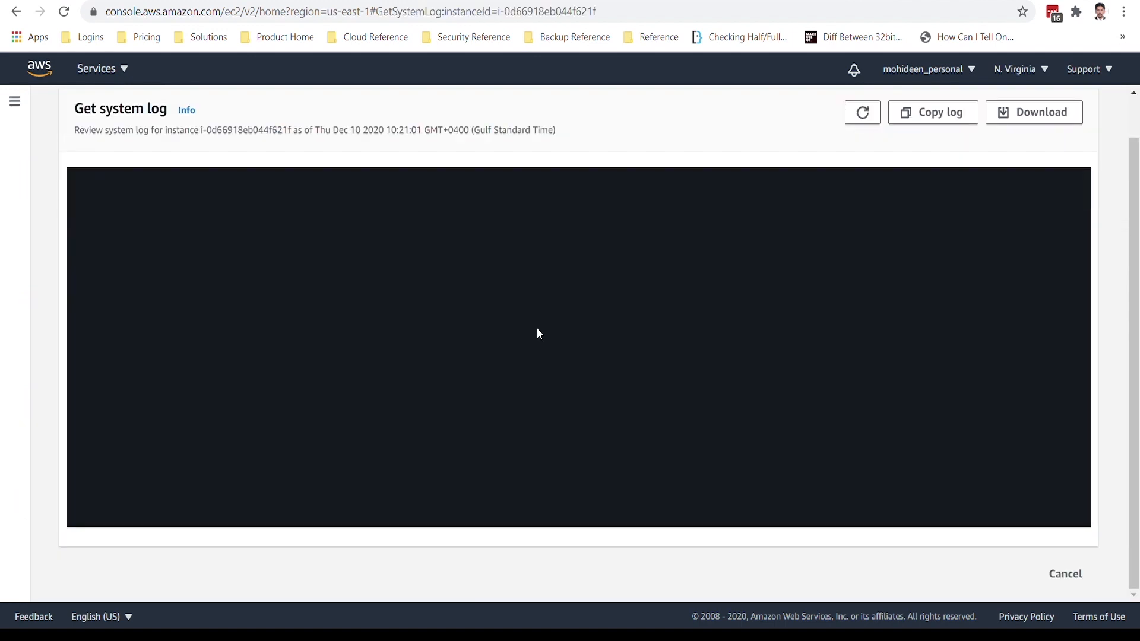
{"action": "left_click", "coordinate": [864, 117]}
{"action": "scroll", "coordinate": [613, 297], "scroll_direction": "up", "scroll_amount": 1}
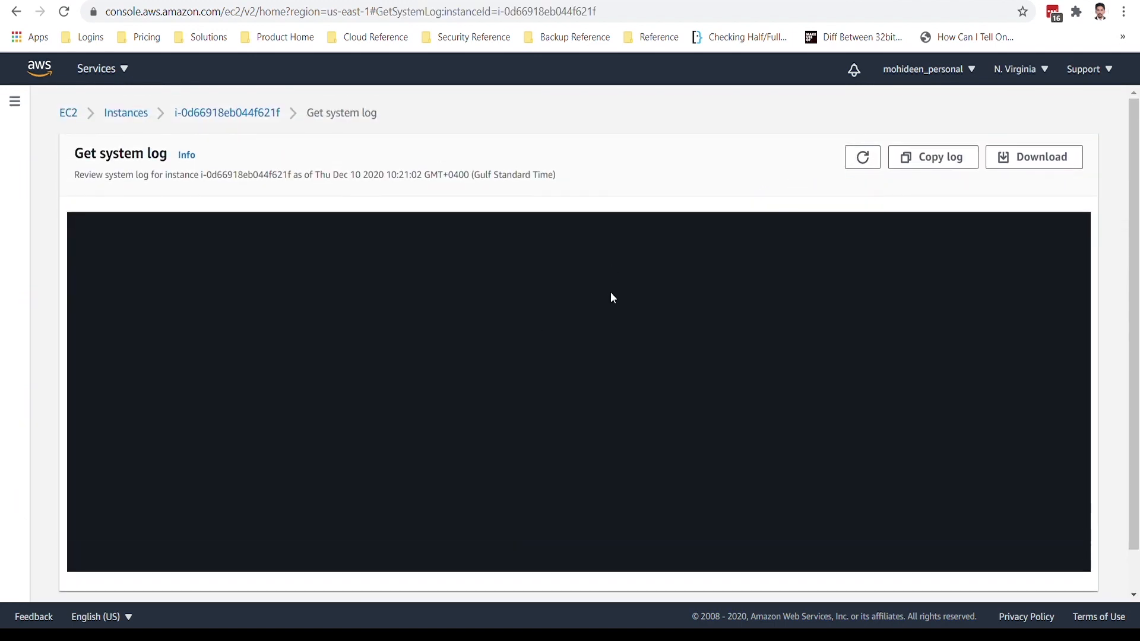
{"action": "left_click", "coordinate": [272, 117]}
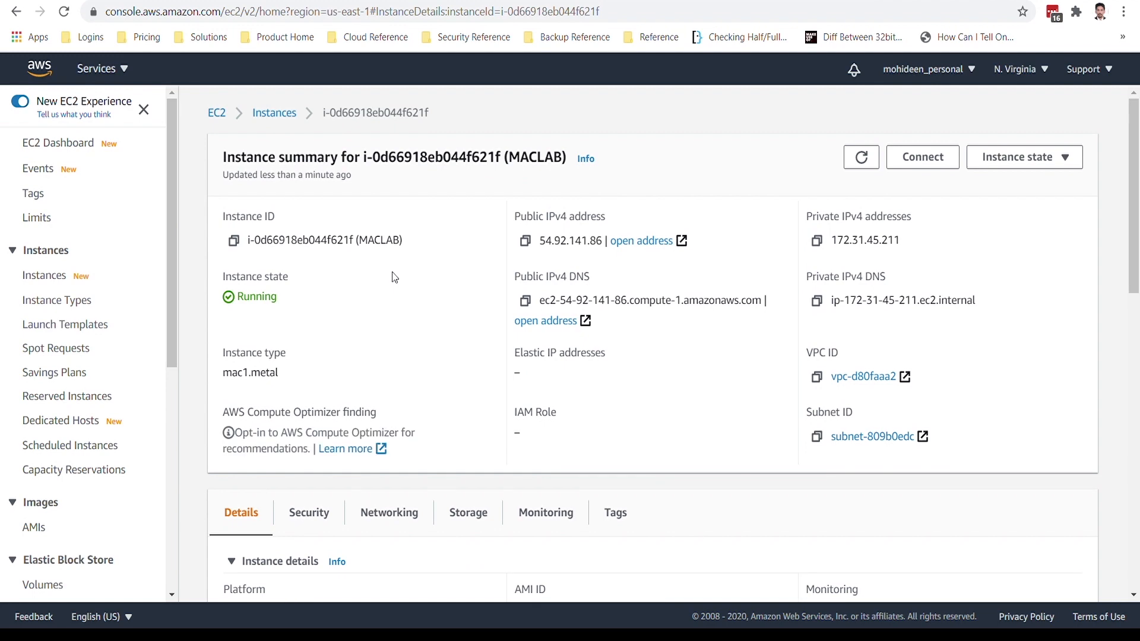
{"action": "left_click", "coordinate": [59, 276]}
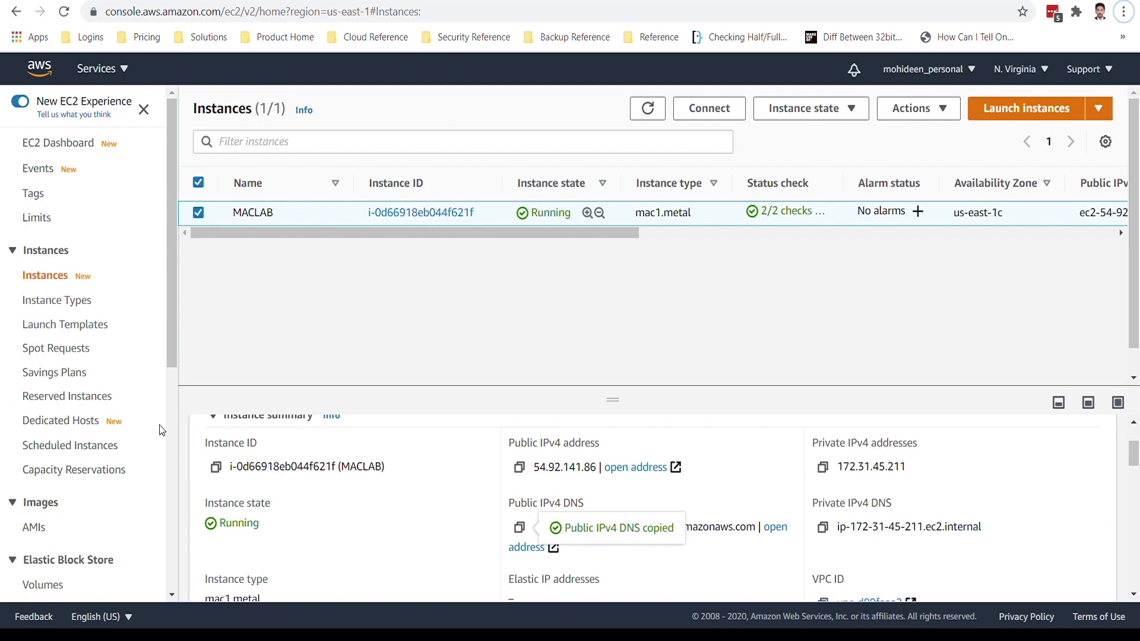
Look through the MACLAB instance's state options, request an instance screenshot and return to the Instances list.
{"action": "left_click_drag", "start_coordinate": [562, 234], "coordinate": [616, 233]}
{"action": "left_click", "coordinate": [817, 108]}
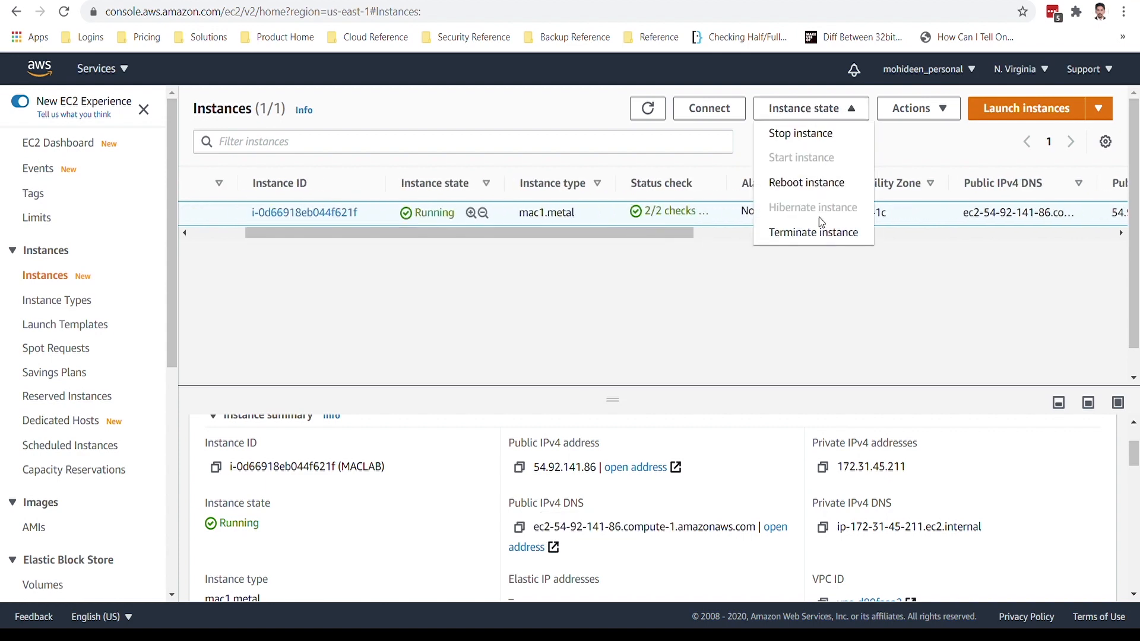
{"action": "left_click", "coordinate": [917, 108]}
{"action": "mouse_move", "coordinate": [936, 304]}
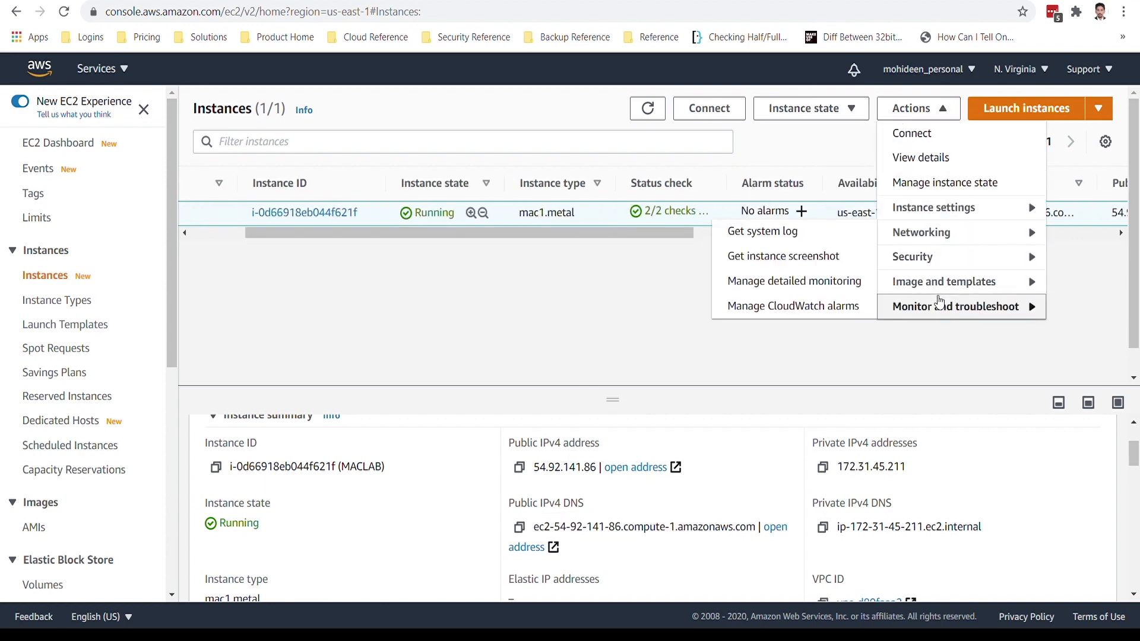
{"action": "left_click", "coordinate": [812, 263]}
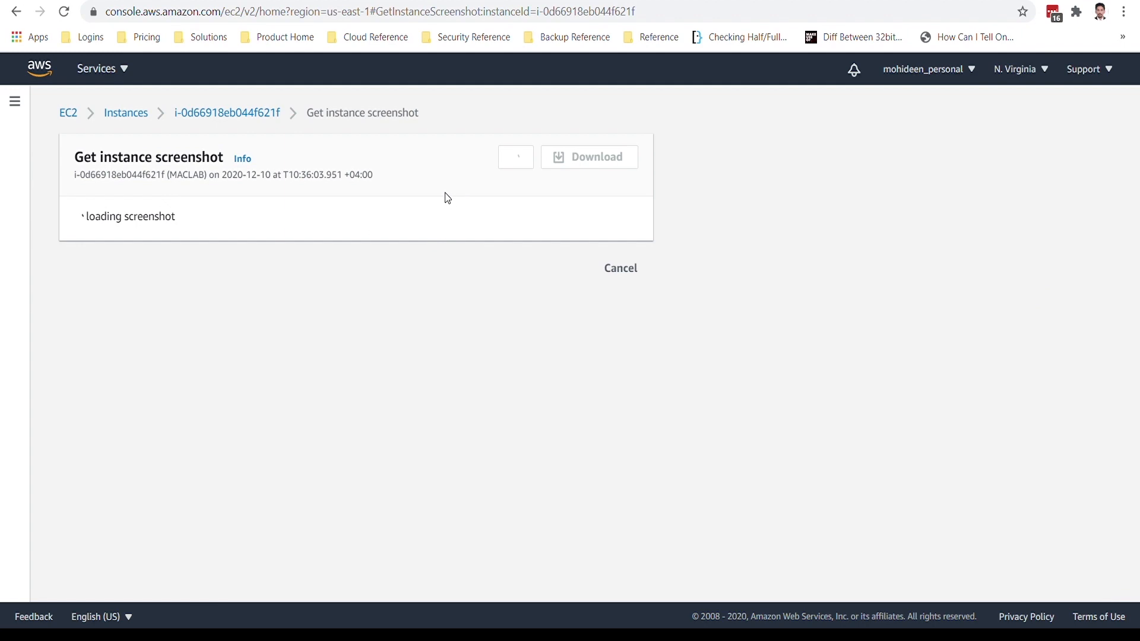
{"action": "left_click", "coordinate": [514, 199]}
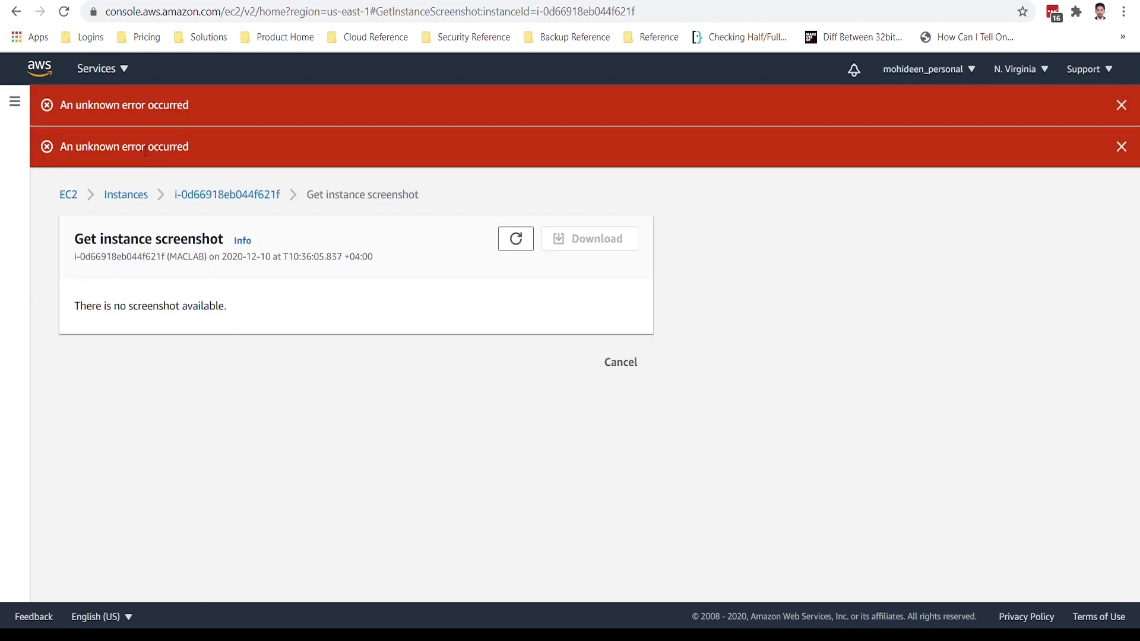
{"action": "left_click", "coordinate": [68, 196]}
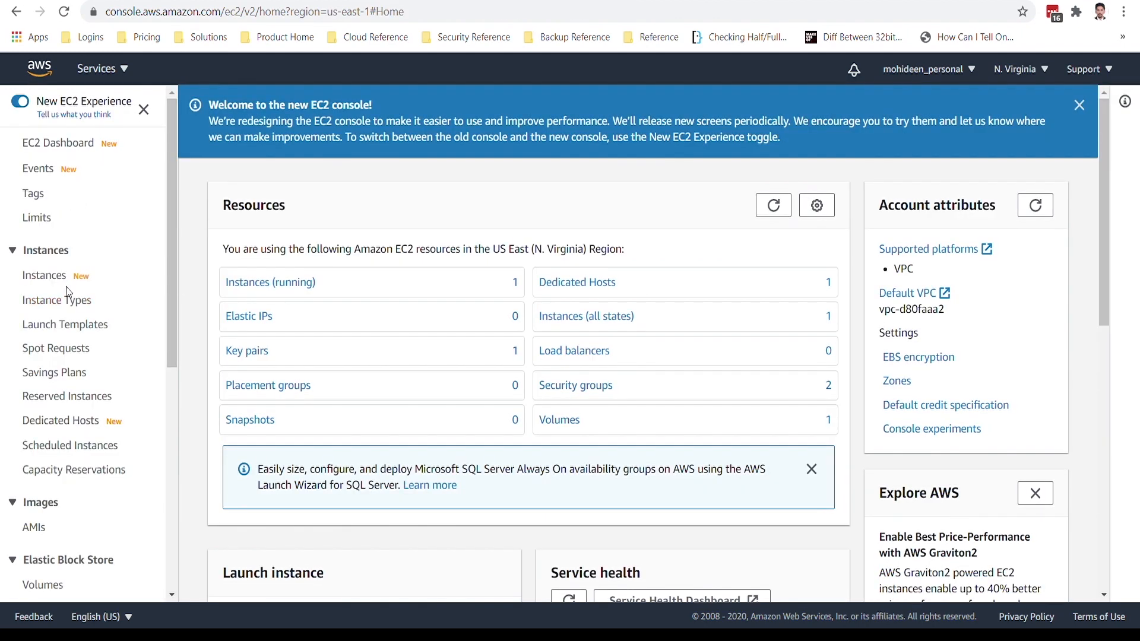
{"action": "left_click", "coordinate": [37, 276]}
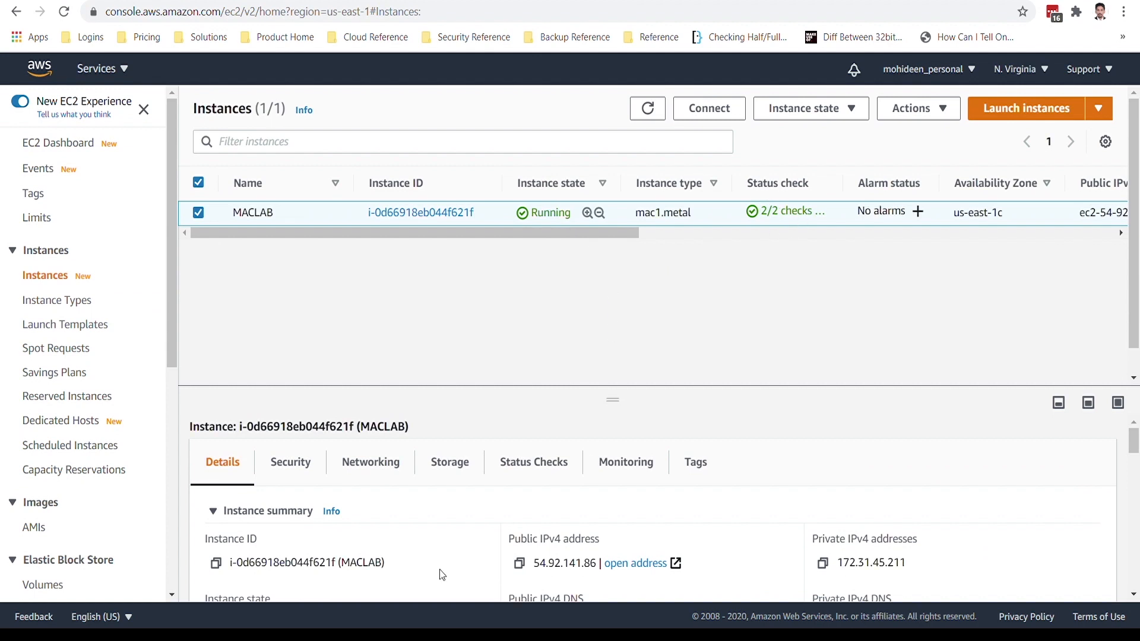
Check the MACLAB instance's status checks and copy its public IPv4 DNS from the instance summary.
{"action": "left_click", "coordinate": [544, 462]}
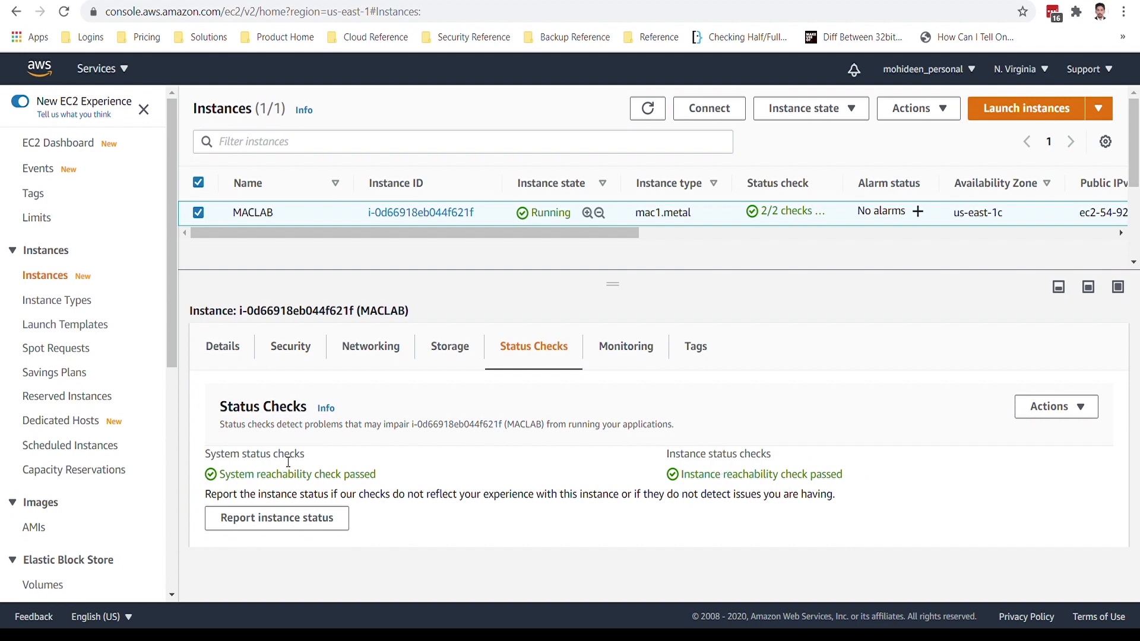
{"action": "left_click", "coordinate": [220, 348]}
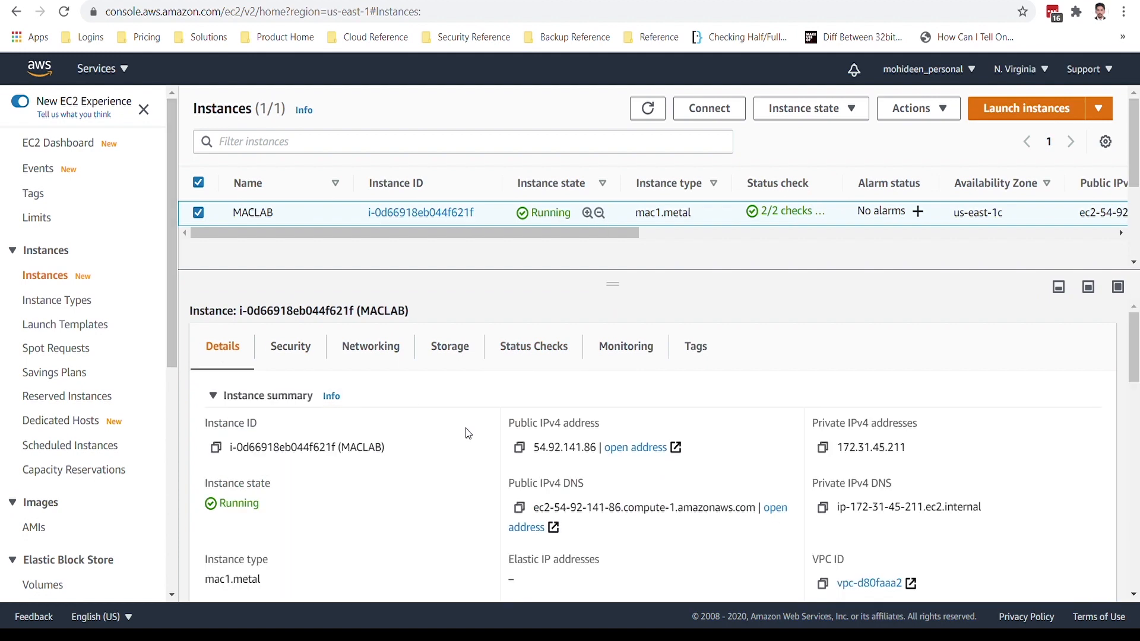
{"action": "left_click", "coordinate": [520, 508]}
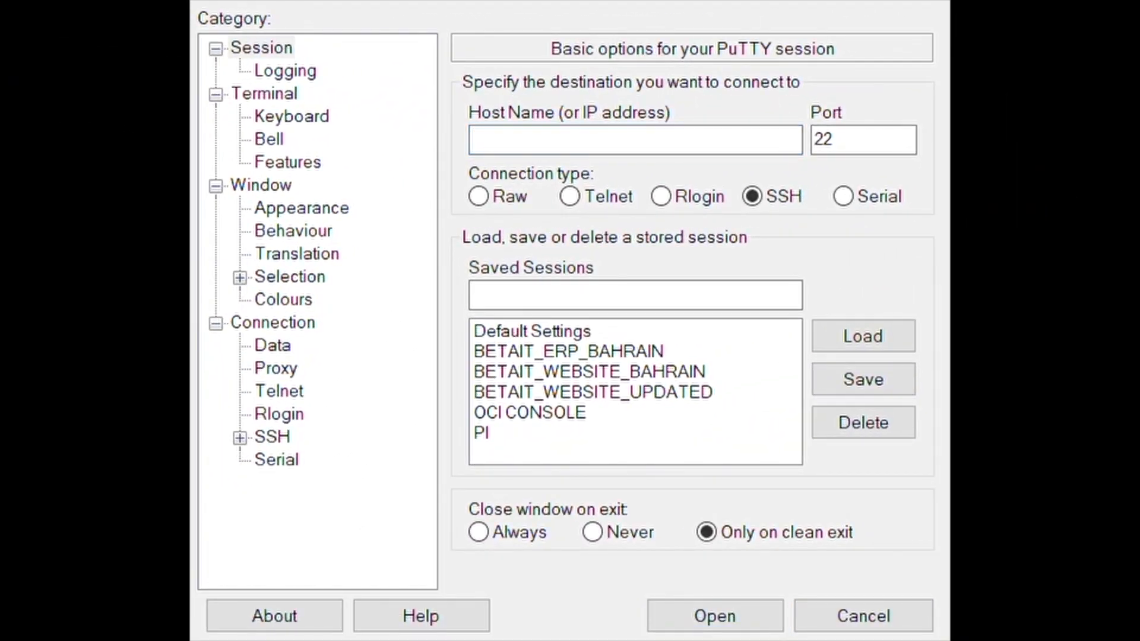
In PuTTY, paste the copied public DNS as the host name and choose the private key file for SSH authentication.
{"action": "key", "text": "ctrl+v"}
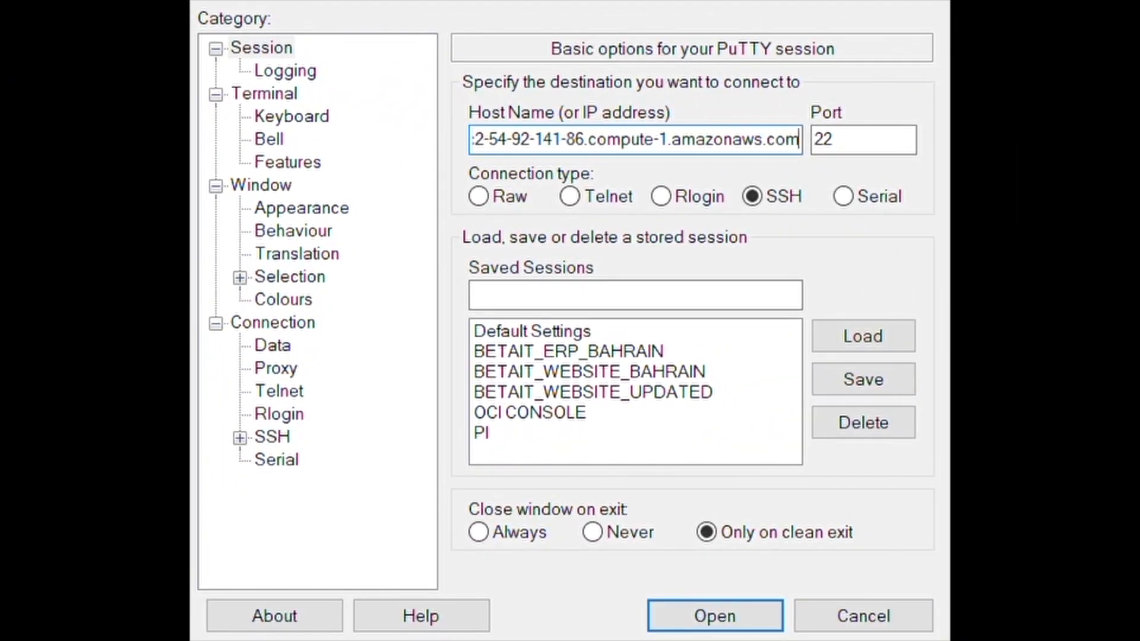
{"action": "left_click", "coordinate": [239, 437]}
{"action": "left_click", "coordinate": [291, 459]}
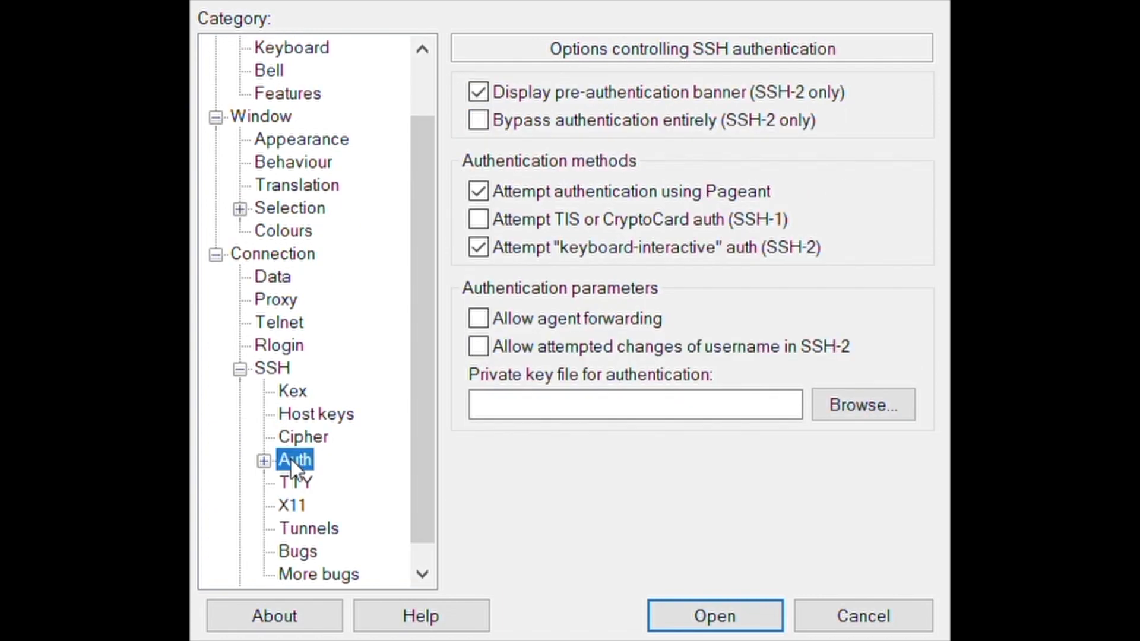
{"action": "left_click", "coordinate": [838, 401]}
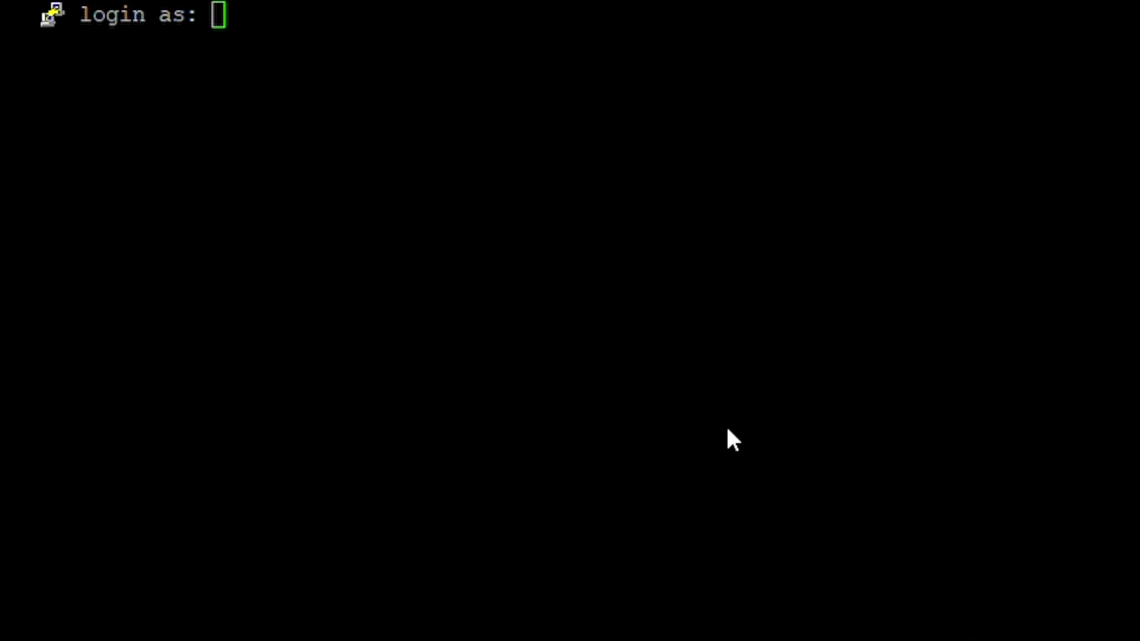
Log in to the SSH session as ec2-user.
{"action": "left_click", "coordinate": [728, 431]}
{"action": "type", "text": "ec2"}
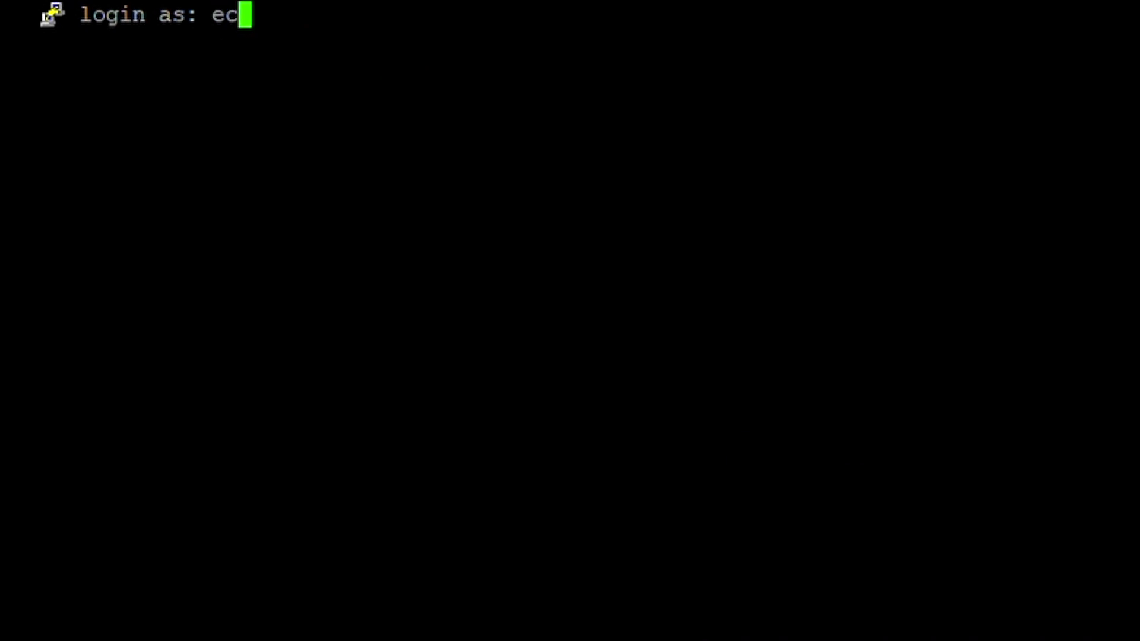
{"action": "type", "text": "-user"}
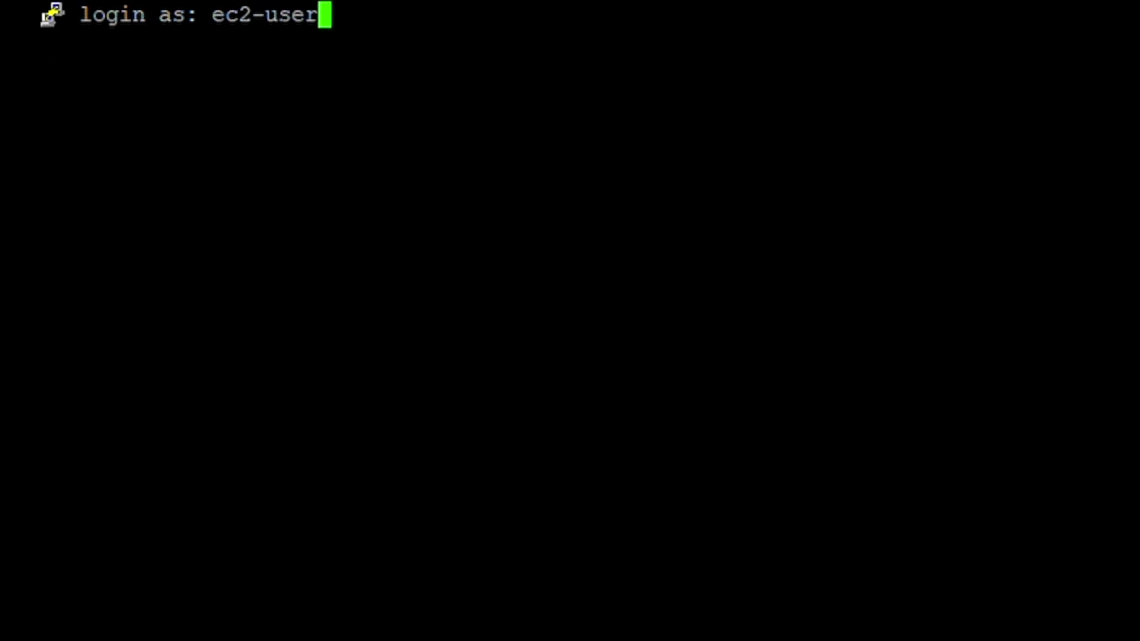
{"action": "key", "text": "Return"}
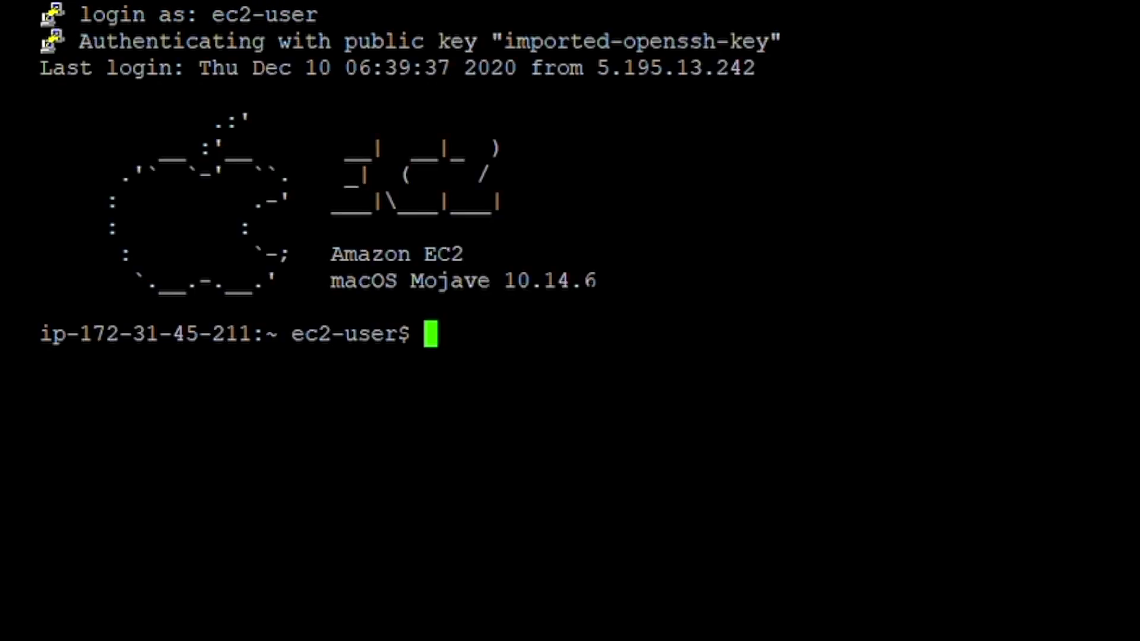
Try to change the ec2-user password with sudo passwd ec2-user, submitting the old password, new password and retyped password.
{"action": "key", "text": "shift+Insert"}
{"action": "key", "text": "BackSpace"}
{"action": "key", "text": "BackSpace"}
{"action": "key", "text": "BackSpace"}
{"action": "key", "text": "BackSpace"}
{"action": "key", "text": "BackSpace"}
{"action": "key", "text": "BackSpace"}
{"action": "key", "text": "BackSpace"}
{"action": "key", "text": "BackSpace"}
{"action": "key", "text": "BackSpace"}
{"action": "key", "text": "BackSpace"}
{"action": "key", "text": "BackSpace"}
{"action": "key", "text": "BackSpace"}
{"action": "key", "text": "BackSpace"}
{"action": "key", "text": "BackSpace"}
{"action": "key", "text": "BackSpace"}
{"action": "key", "text": "BackSpace"}
{"action": "key", "text": "BackSpace"}
{"action": "key", "text": "BackSpace"}
{"action": "key", "text": "BackSpace"}
{"action": "key", "text": "BackSpace"}
{"action": "key", "text": "shift+Insert"}
{"action": "key", "text": "Up"}
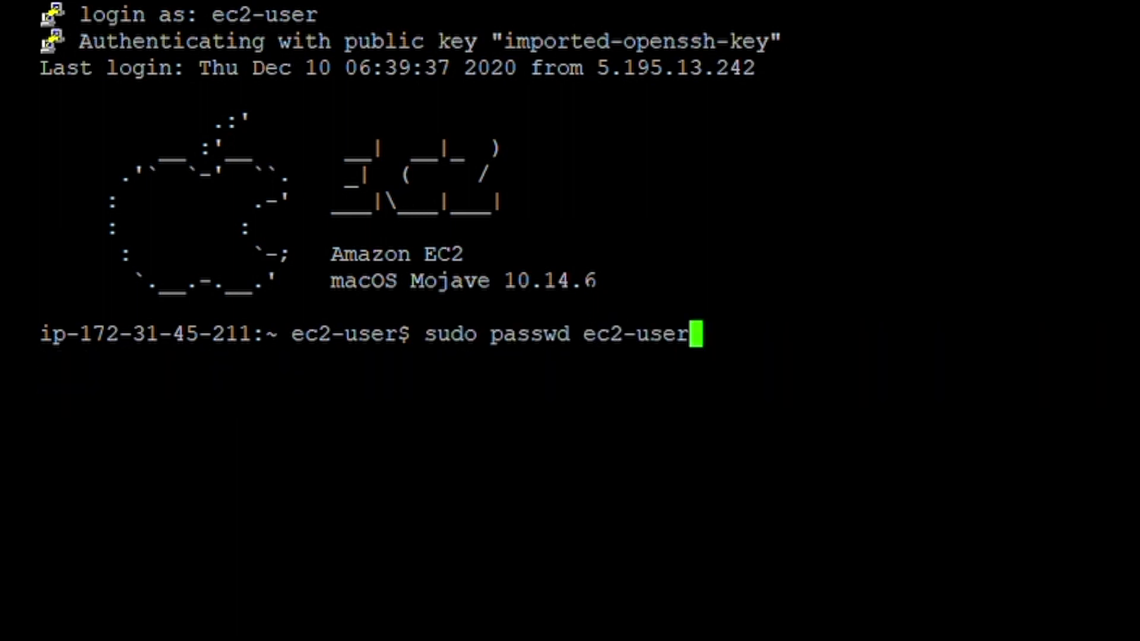
{"action": "key", "text": "Return"}
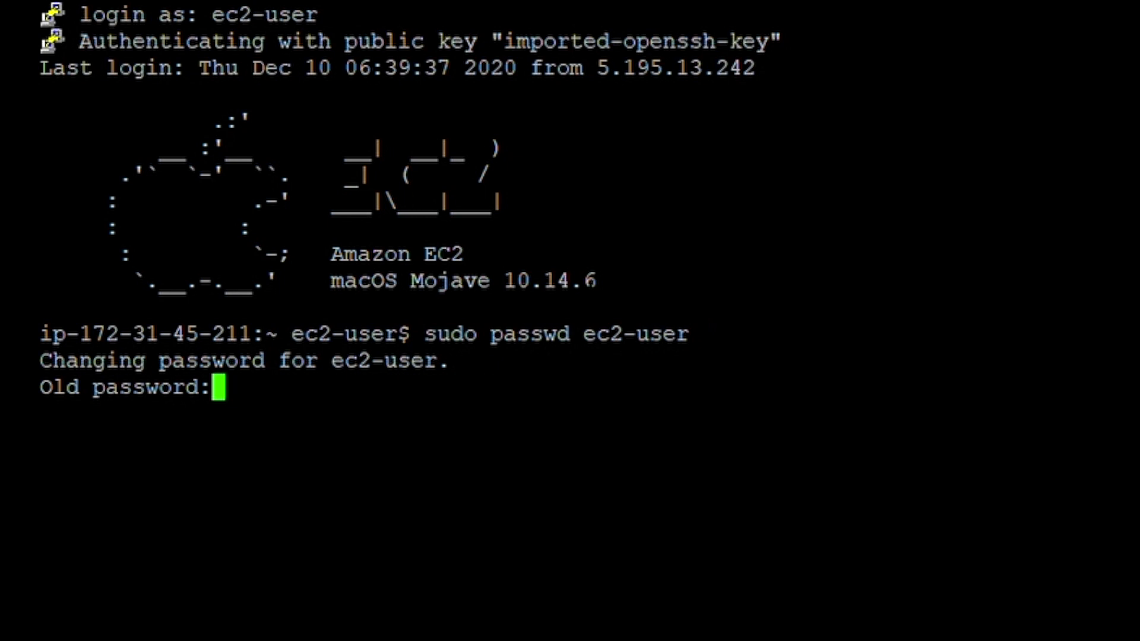
{"action": "key", "text": "Return"}
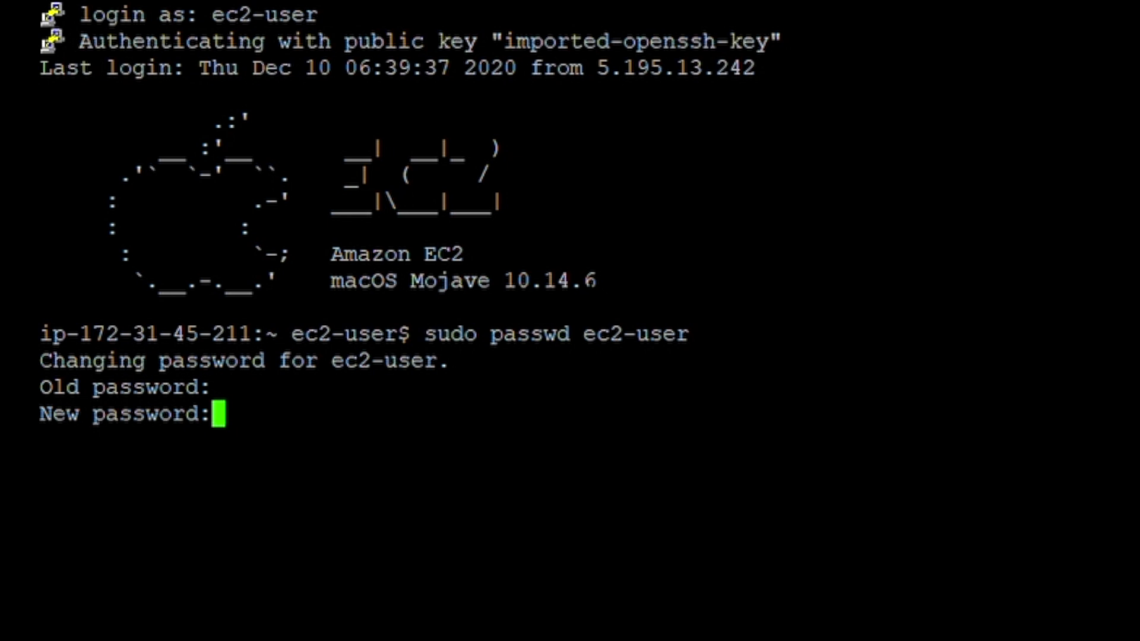
{"action": "key", "text": "Return"}
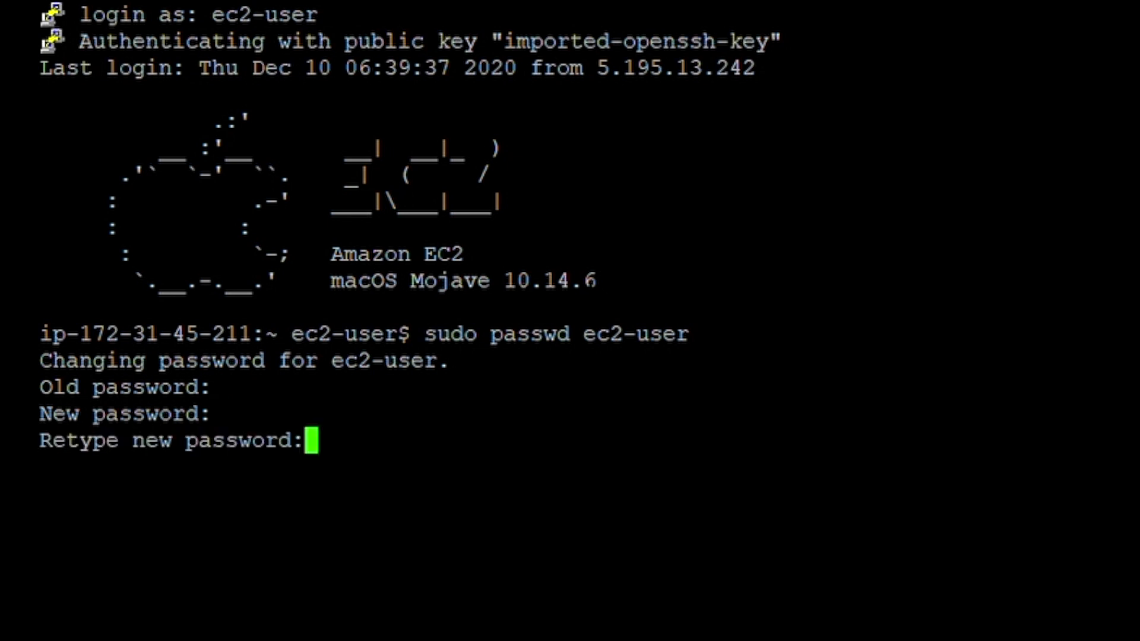
{"action": "key", "text": "Return"}
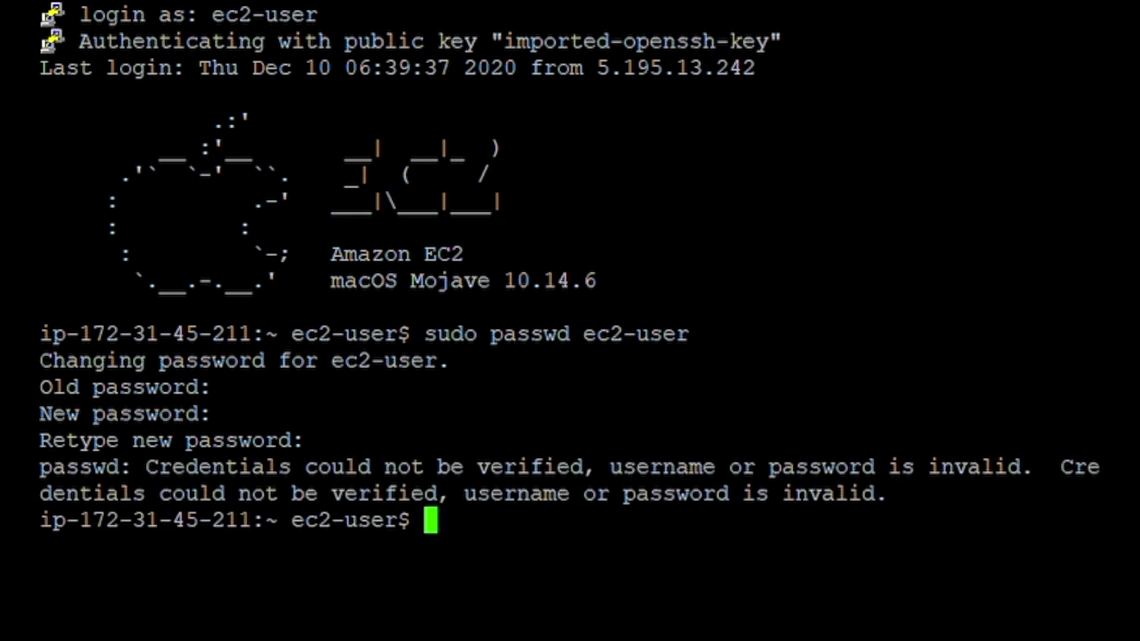
Run sudo passwd ec2-user again and resubmit the old password, new password and its confirmation.
{"action": "key", "text": "Up"}
{"action": "key", "text": "Return"}
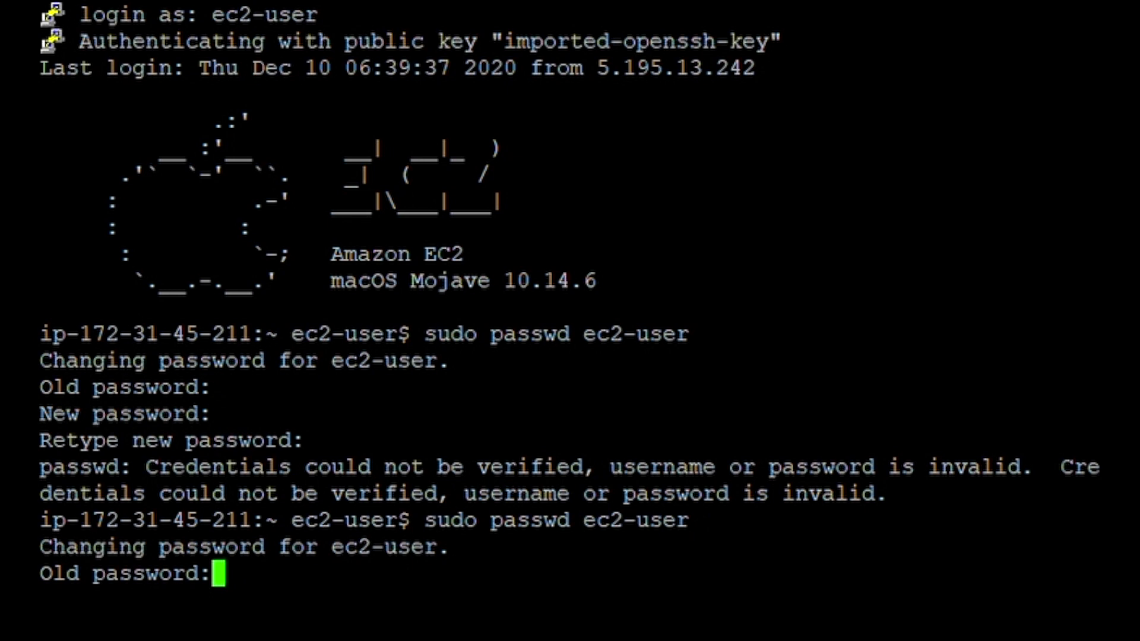
{"action": "key", "text": "Return"}
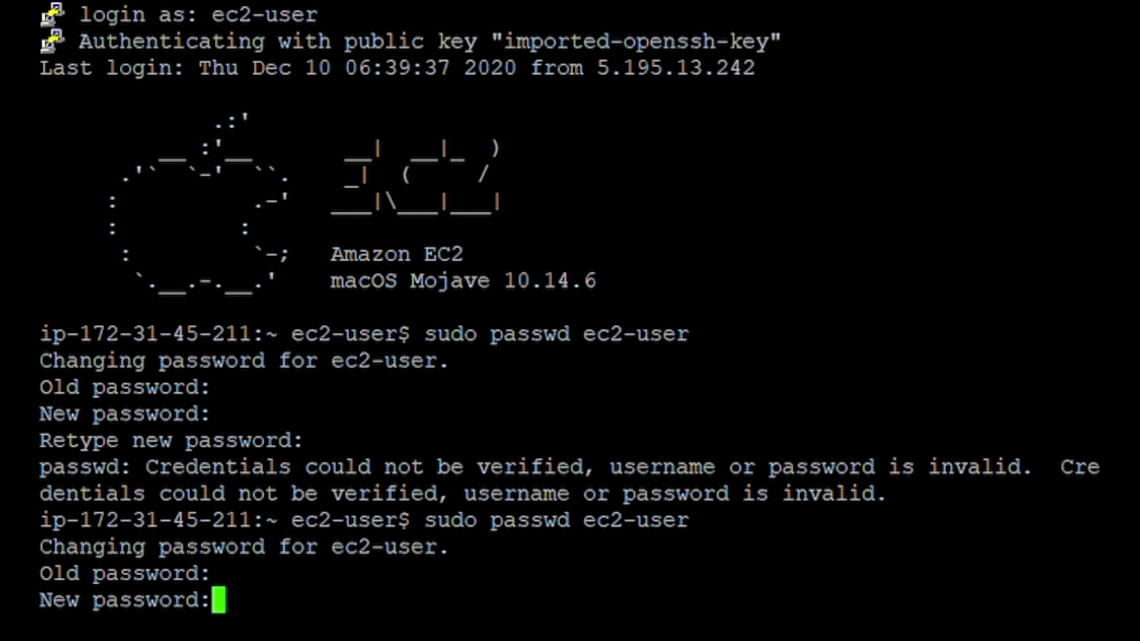
{"action": "key", "text": "Return"}
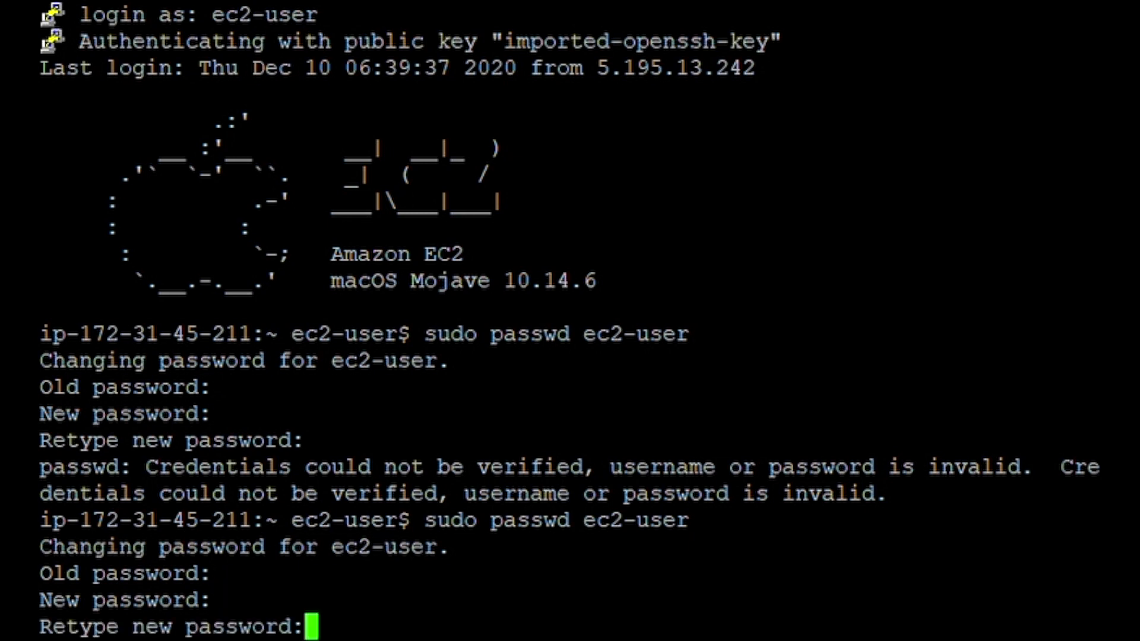
{"action": "key", "text": "Return"}
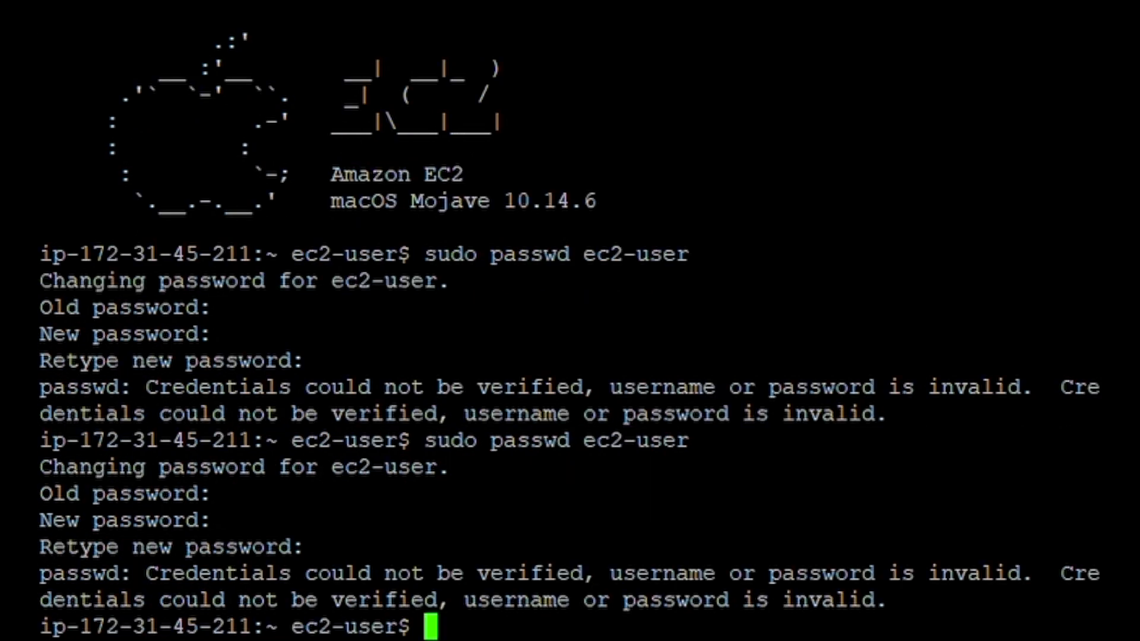
Enable remote management by running sudo /System/Library/CoreServices/RemoteManagement/ARDAgent.app/Contents/Resources/kickstart -activate -configure -access -on -restart -agent -privs -all.
{"action": "key", "text": "Up"}
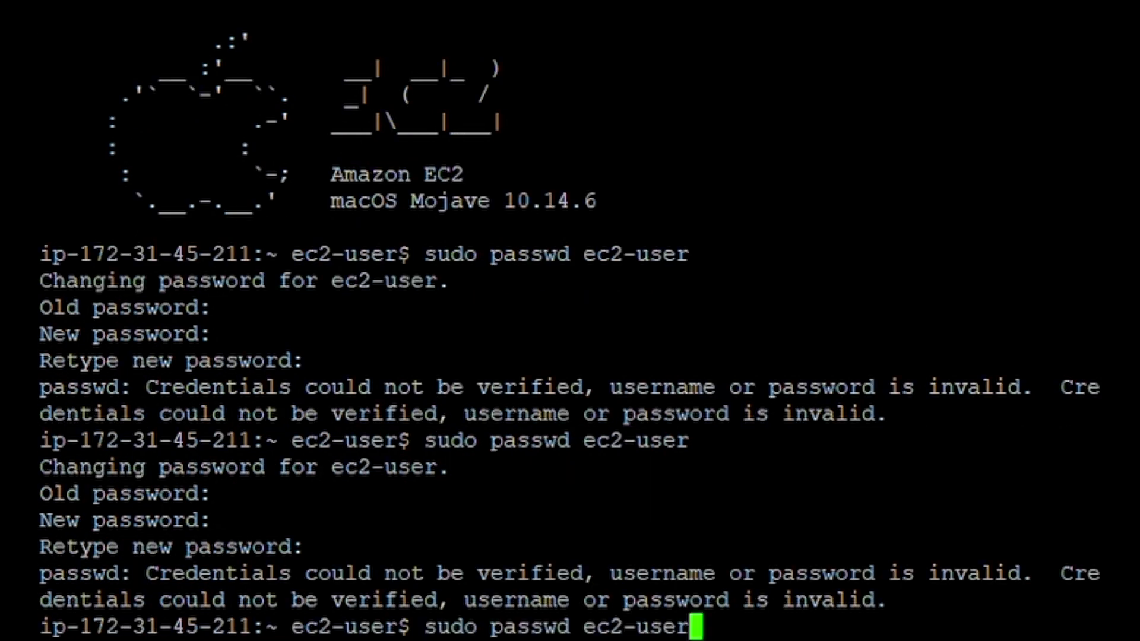
{"action": "key", "text": "BackSpace"}
{"action": "key", "text": "BackSpace"}
{"action": "key", "text": "BackSpace"}
{"action": "key", "text": "BackSpace"}
{"action": "key", "text": "BackSpace"}
{"action": "key", "text": "BackSpace"}
{"action": "key", "text": "BackSpace"}
{"action": "key", "text": "BackSpace"}
{"action": "key", "text": "BackSpace"}
{"action": "key", "text": "BackSpace"}
{"action": "key", "text": "BackSpace"}
{"action": "key", "text": "BackSpace"}
{"action": "key", "text": "BackSpace"}
{"action": "key", "text": "BackSpace"}
{"action": "key", "text": "BackSpace"}
{"action": "key", "text": "BackSpace"}
{"action": "key", "text": "BackSpace"}
{"action": "key", "text": "BackSpace"}
{"action": "key", "text": "BackSpace"}
{"action": "key", "text": "BackSpace"}
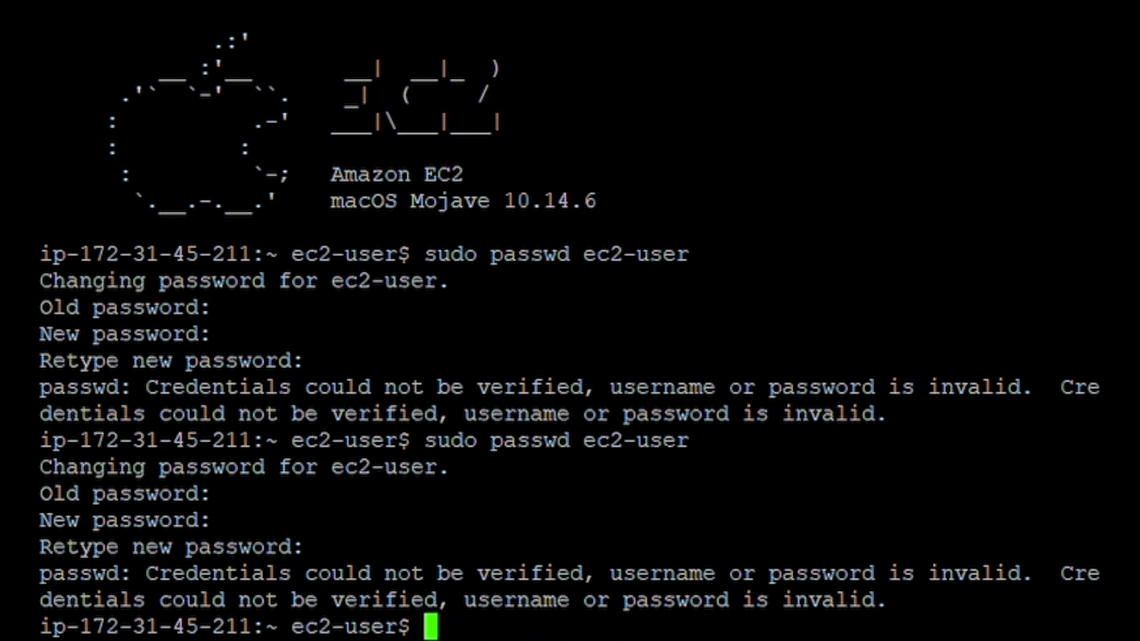
{"action": "key", "text": "Up"}
{"action": "key", "text": "Up"}
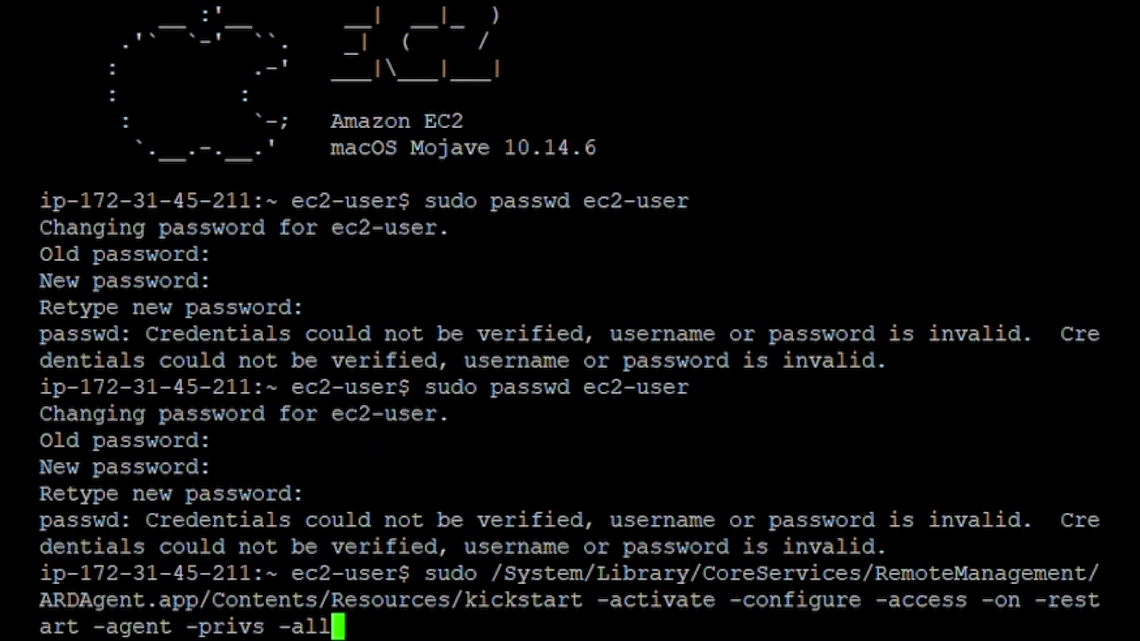
{"action": "key", "text": "Return"}
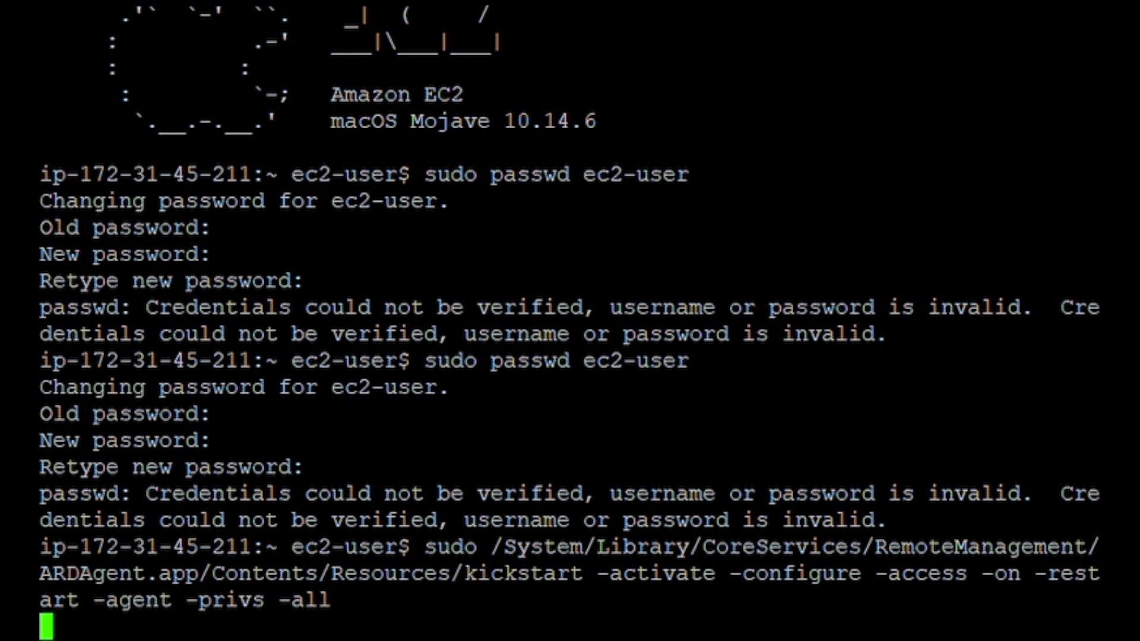
Clear the terminal and paste the instance's copied public DNS at the command prompt.
{"action": "type", "text": "clear"}
{"action": "key", "text": "Return"}
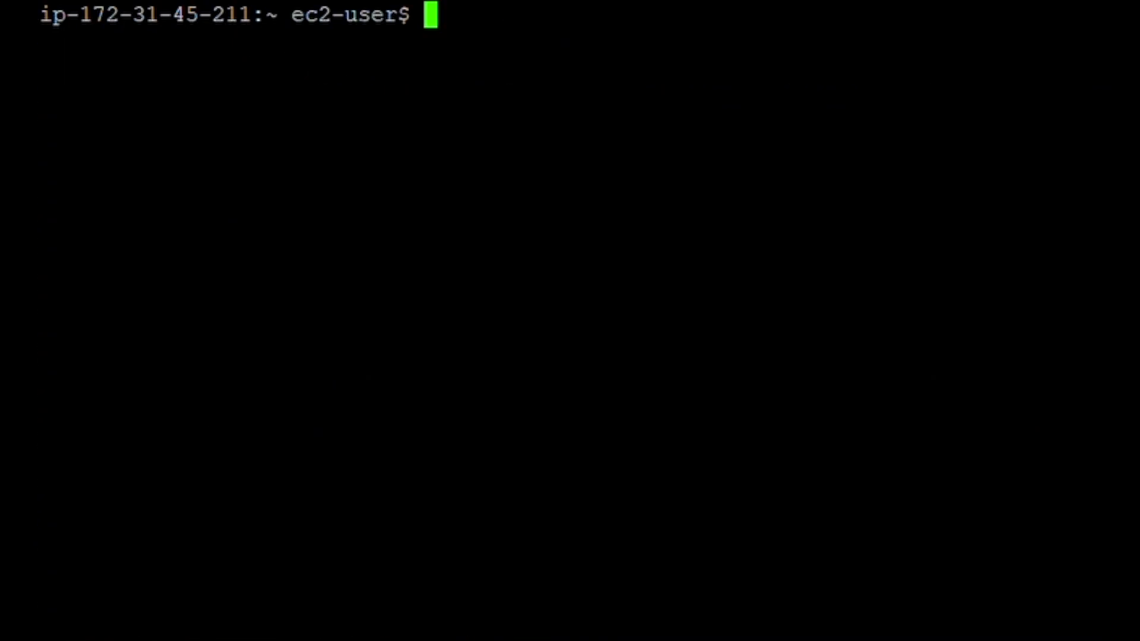
{"action": "type", "text": "ec2-54-92-141-86.compute-1.amazonaws.com"}
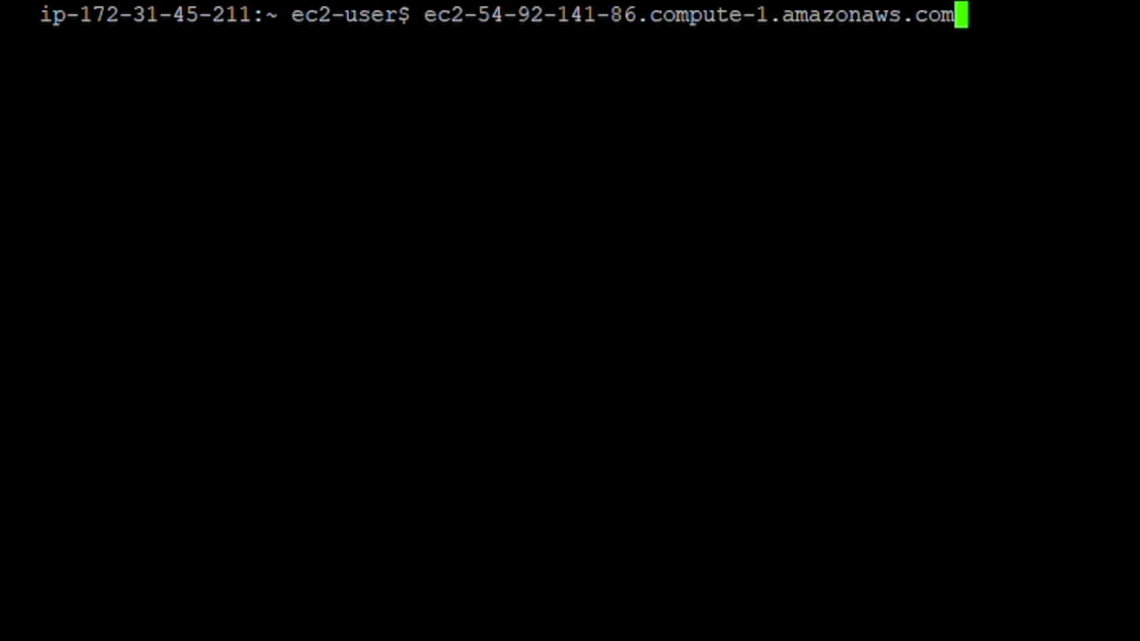
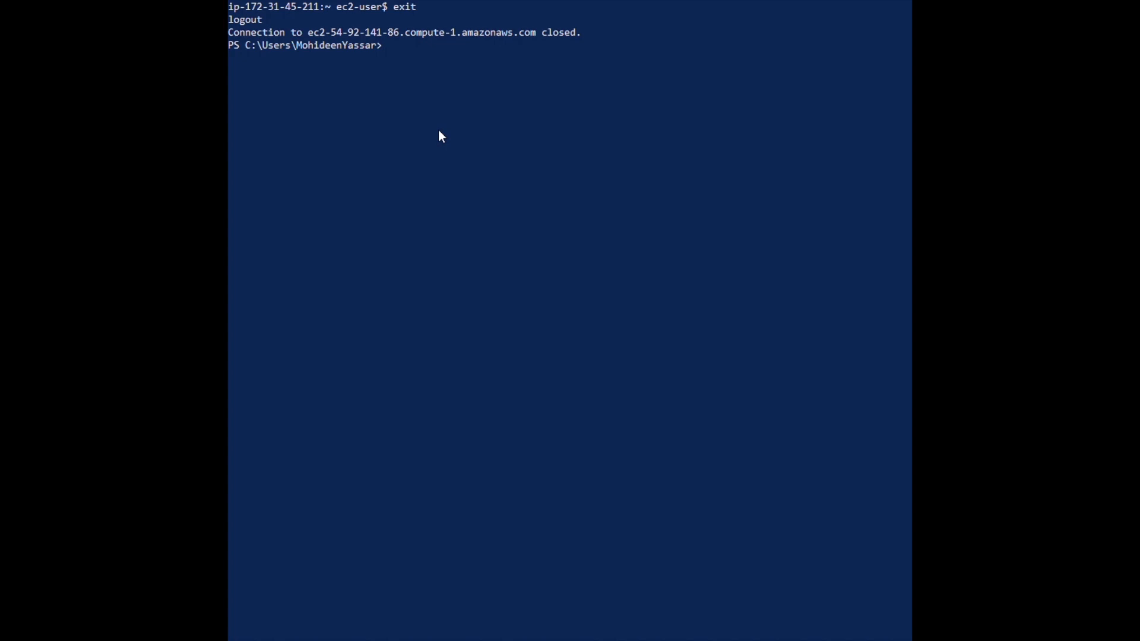
{"action": "key", "text": "ctrl+v"}
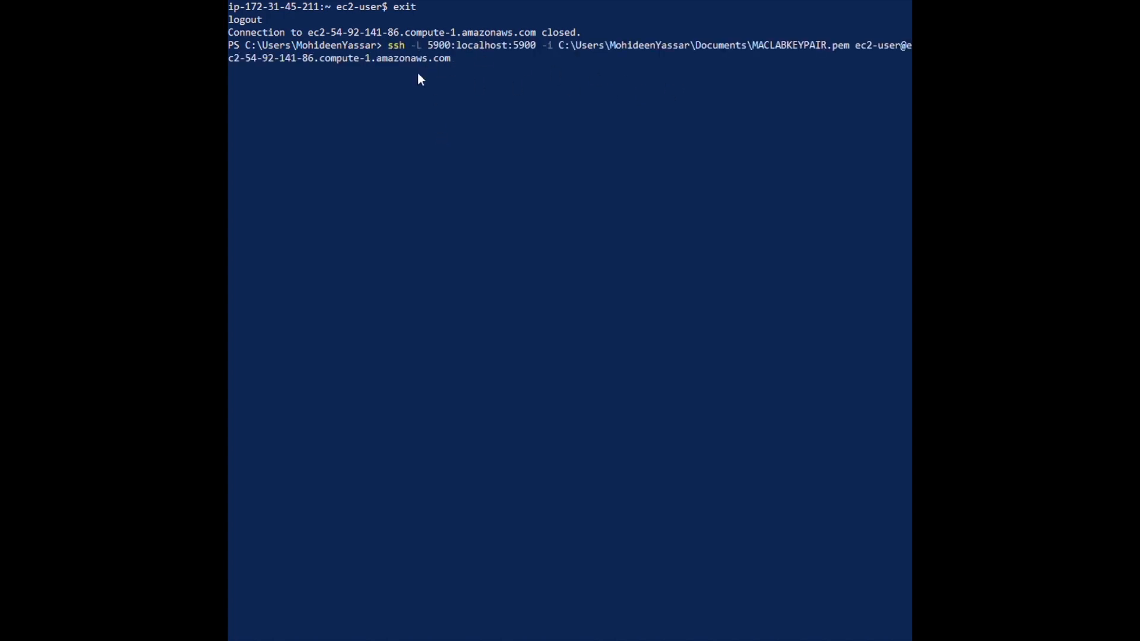
{"action": "key", "text": "Return"}
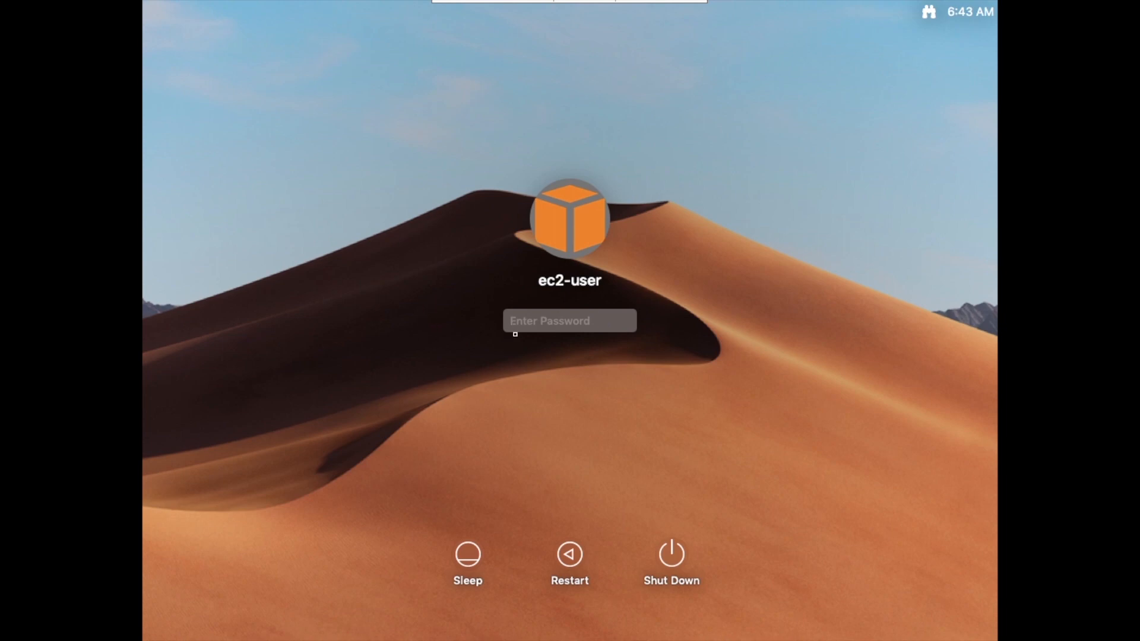
Log in to the remote Mac as ec2-user by entering the account password.
{"action": "type", "text": "*************"}
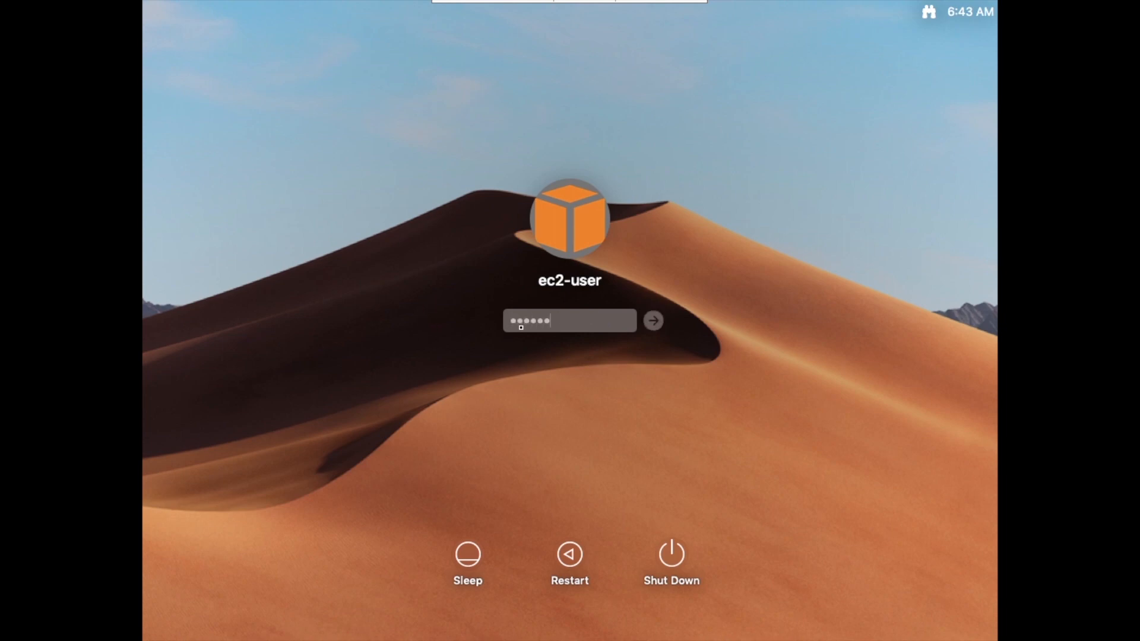
{"action": "type", "text": "*"}
{"action": "key", "text": "Return"}
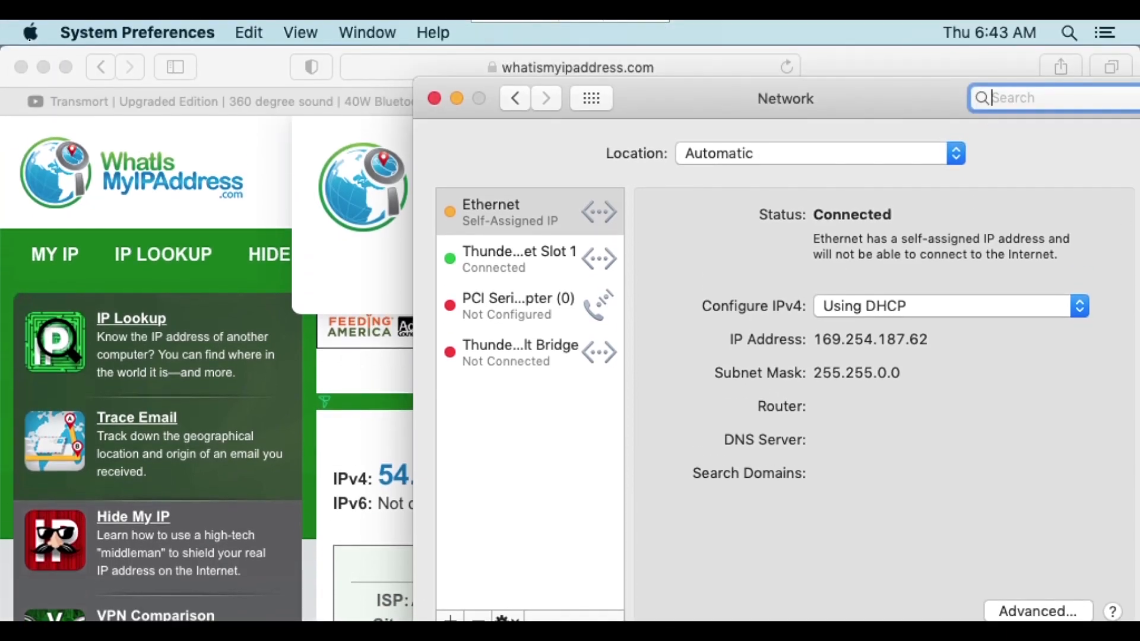
Examine the Mac's hardware overview in System Information and close its window.
{"action": "left_click", "coordinate": [29, 39], "text": "alt"}
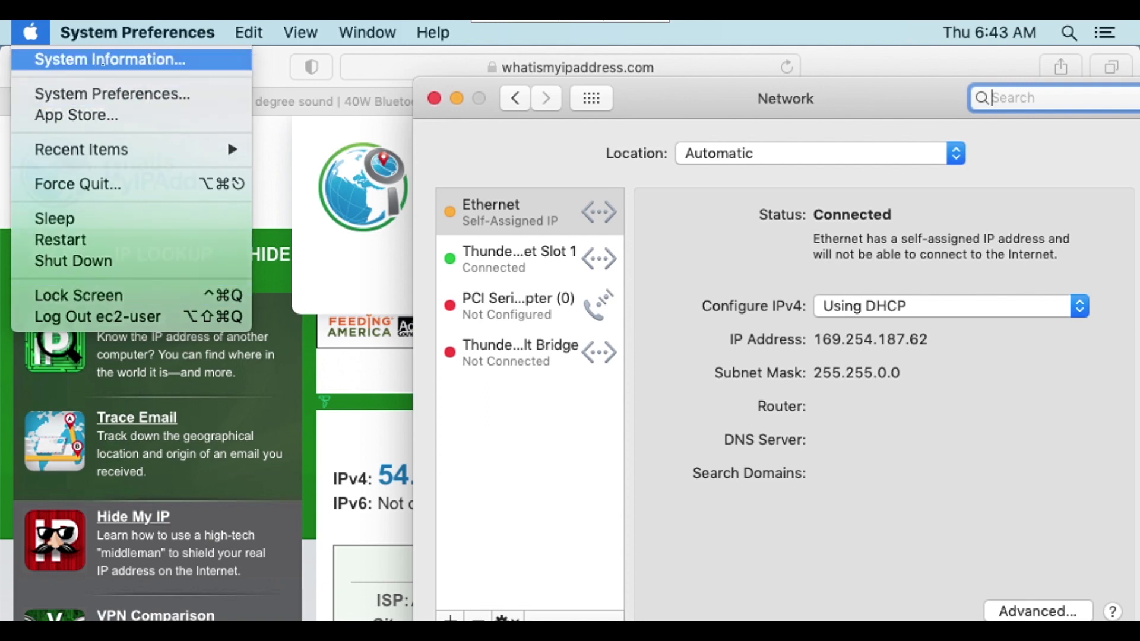
{"action": "left_click", "coordinate": [103, 59]}
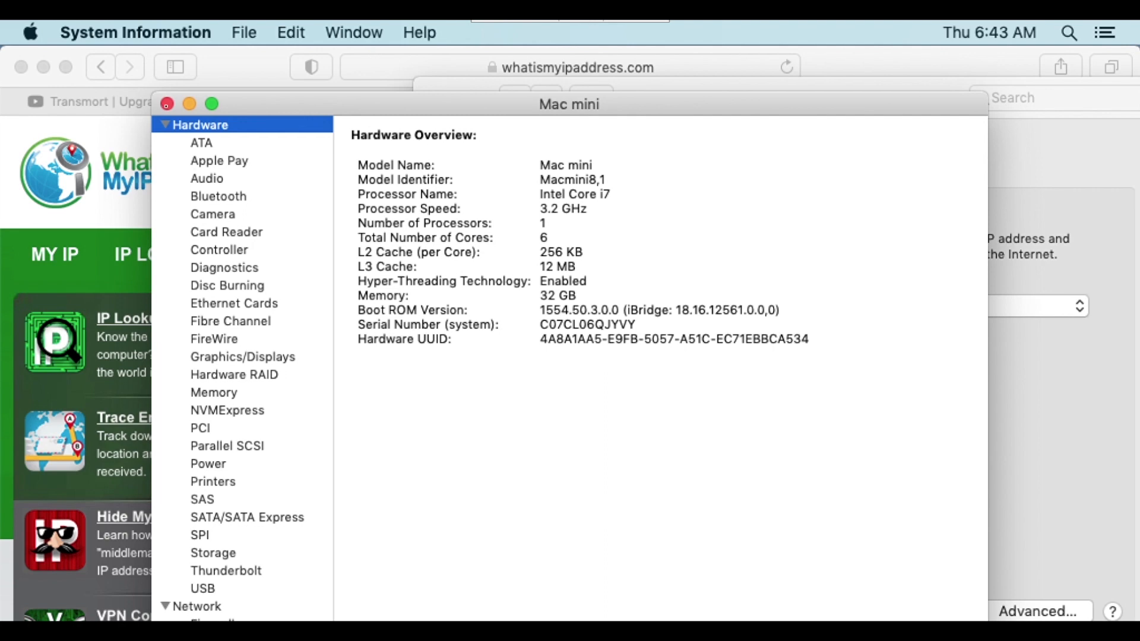
{"action": "left_click", "coordinate": [167, 104]}
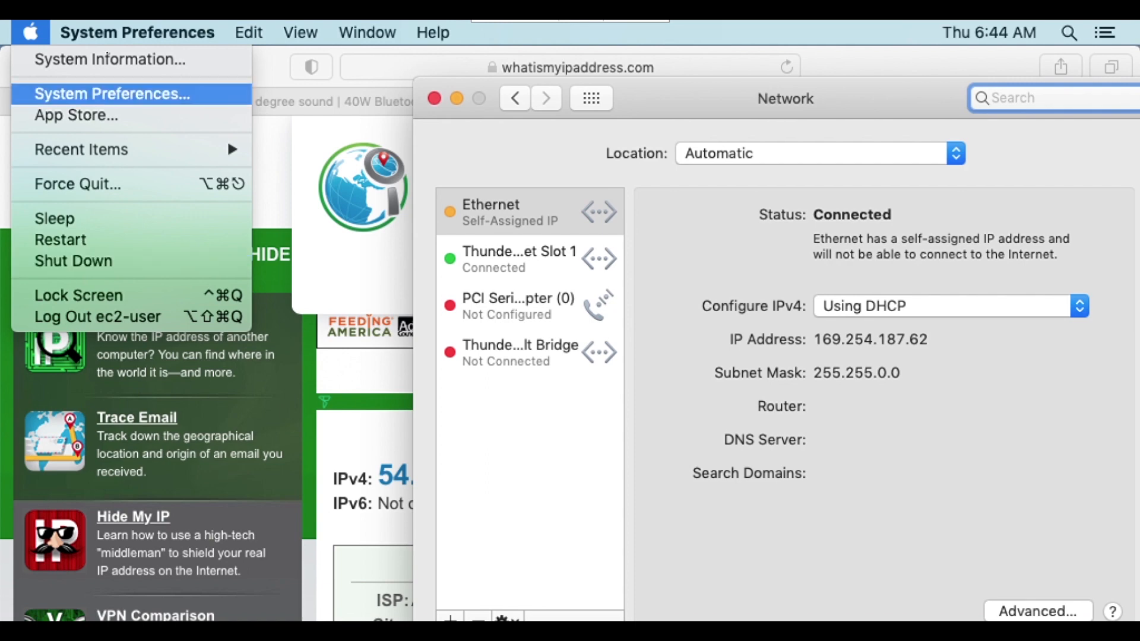
Close the Network preferences window.
{"action": "left_click", "coordinate": [108, 59]}
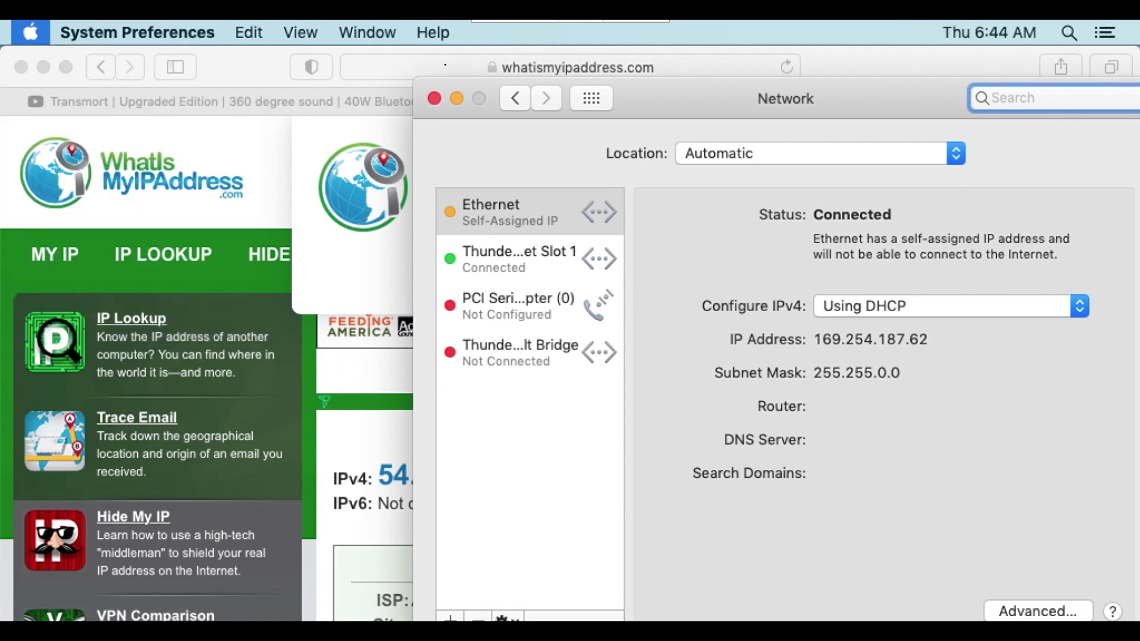
{"action": "mouse_move", "coordinate": [430, 37]}
{"action": "left_click", "coordinate": [436, 95]}
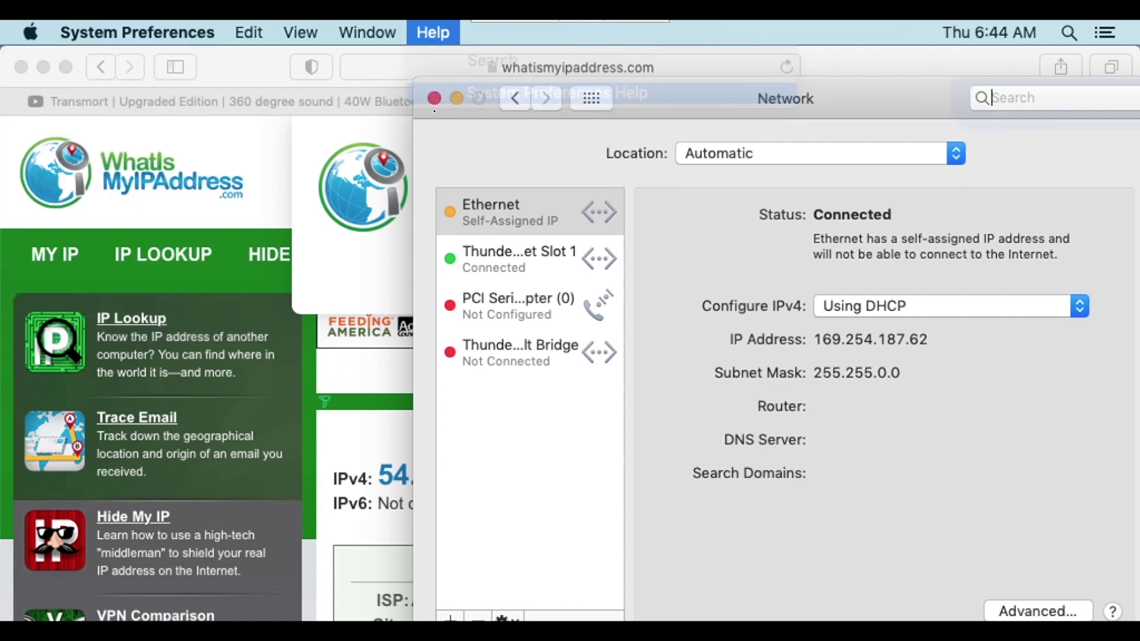
{"action": "left_click", "coordinate": [434, 99]}
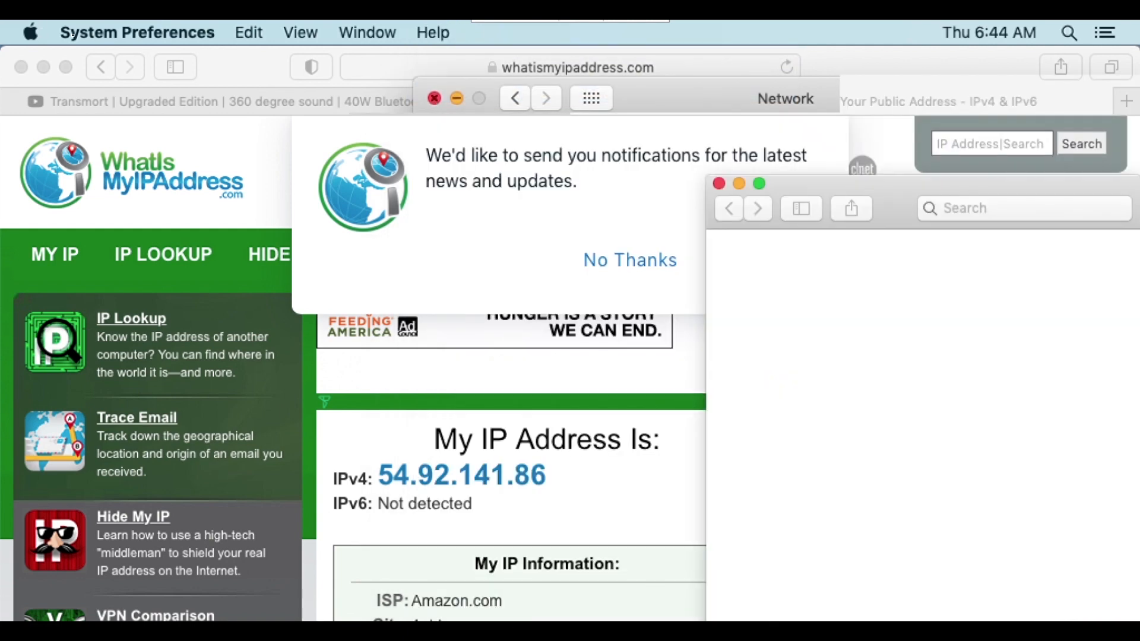
Open System Preferences, shift its window up toward the screen's edge, and close the overlapping macOS User Guide.
{"action": "left_click", "coordinate": [84, 32]}
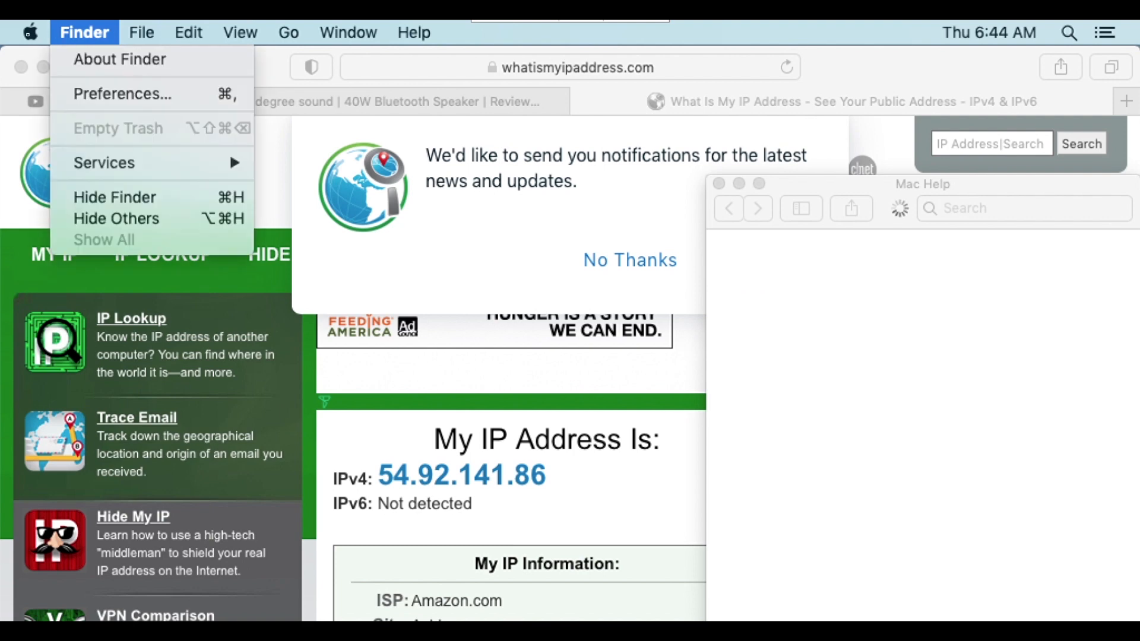
{"action": "mouse_move", "coordinate": [27, 35]}
{"action": "left_click", "coordinate": [41, 54]}
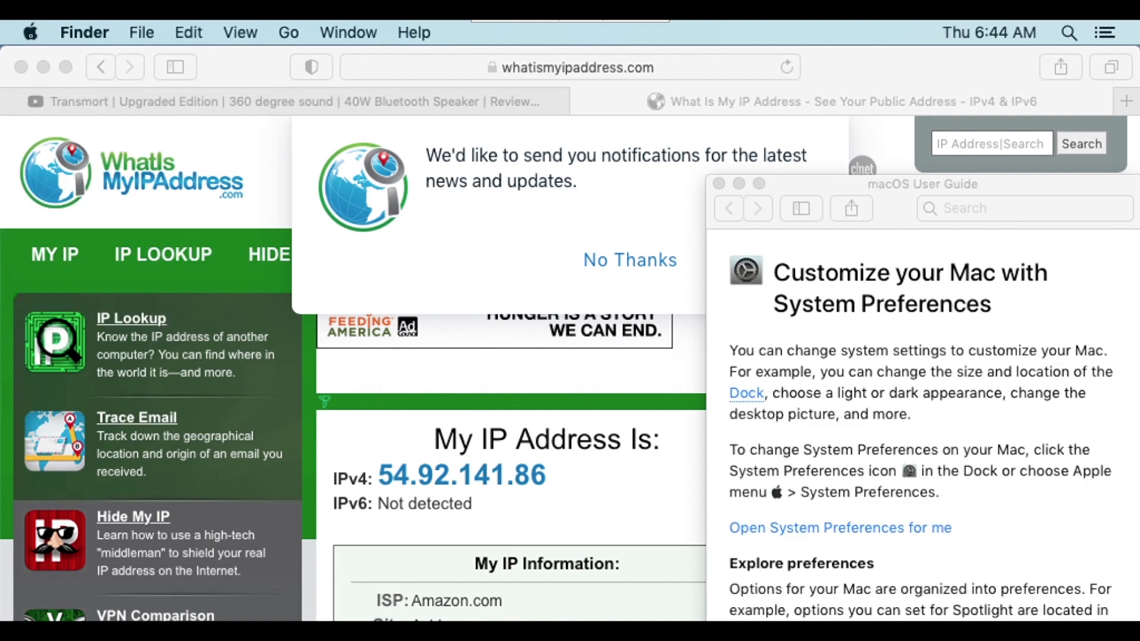
{"action": "left_click", "coordinate": [30, 32]}
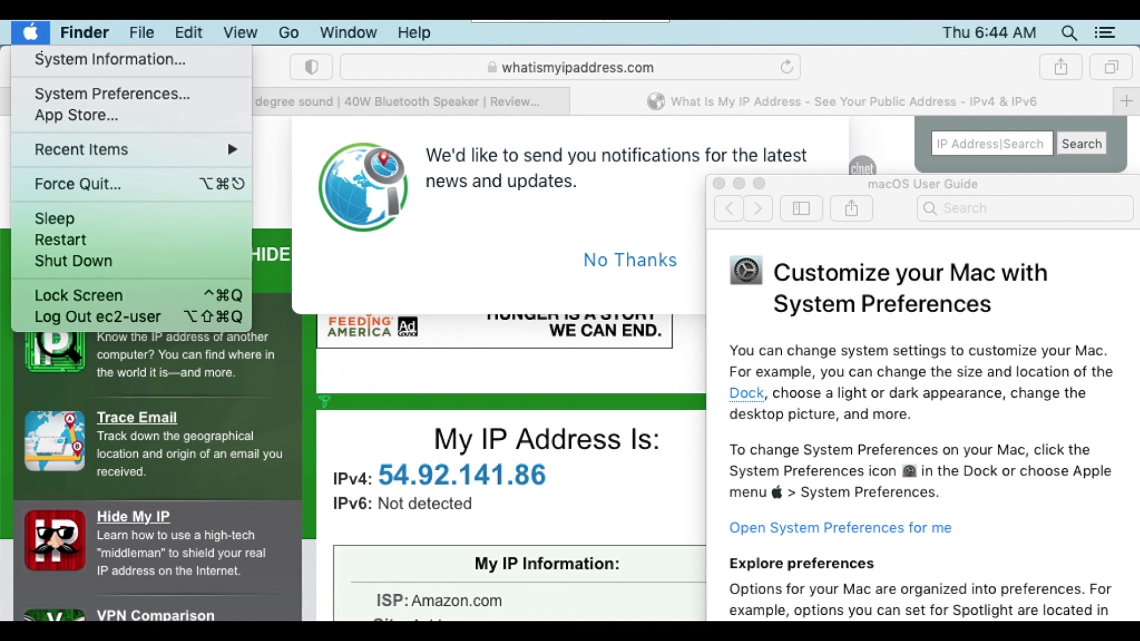
{"action": "left_click", "coordinate": [99, 94]}
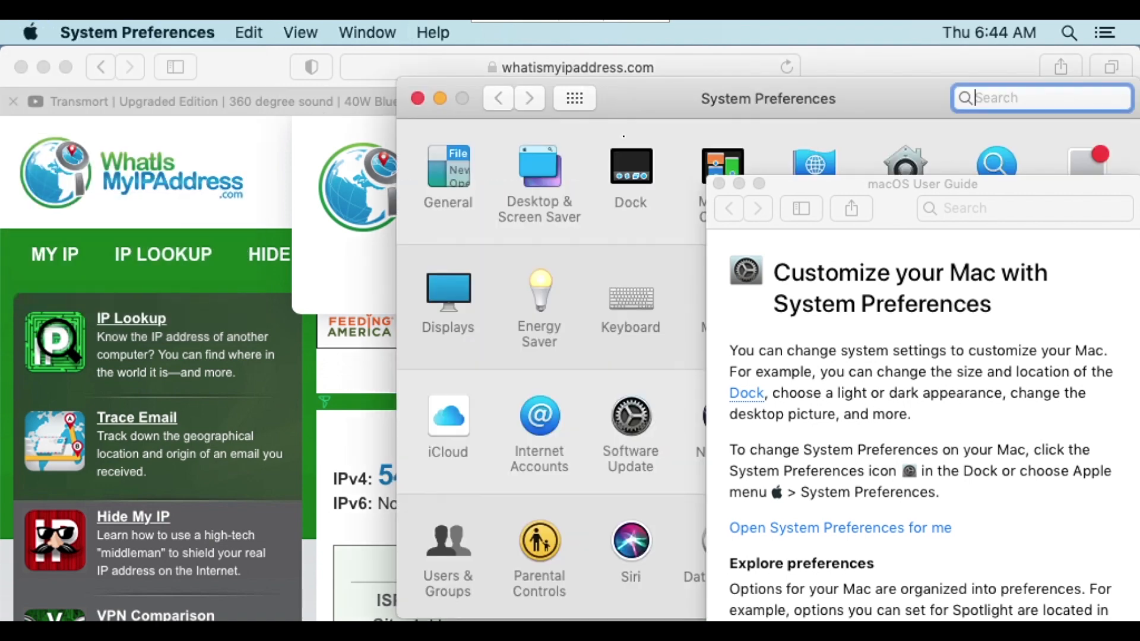
{"action": "left_click_drag", "start_coordinate": [687, 111], "coordinate": [612, 82]}
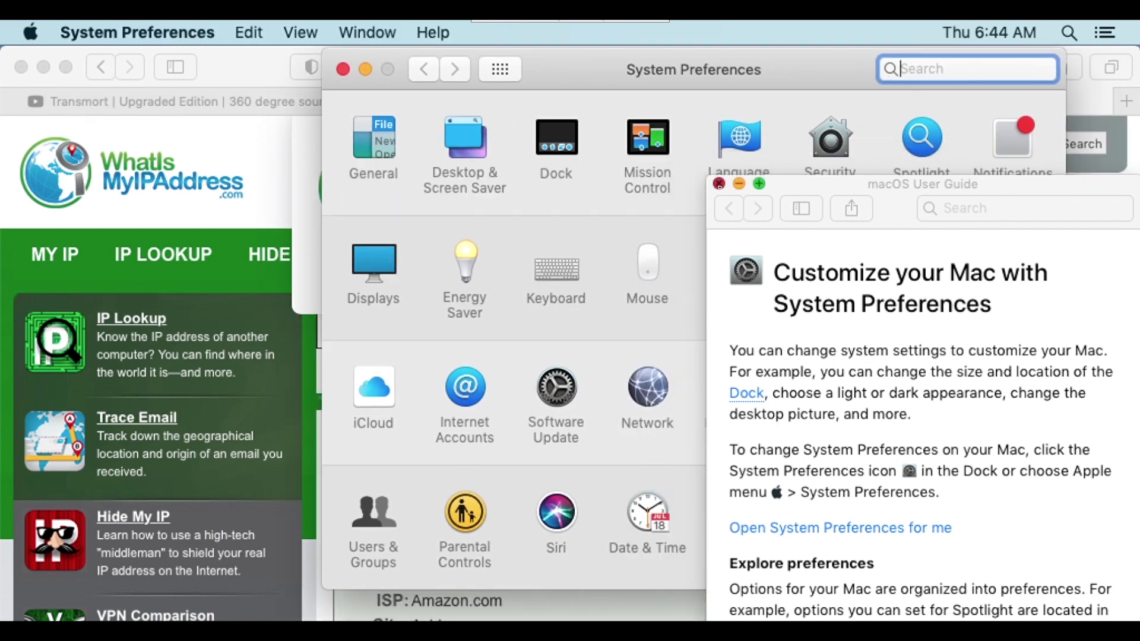
{"action": "left_click", "coordinate": [719, 183]}
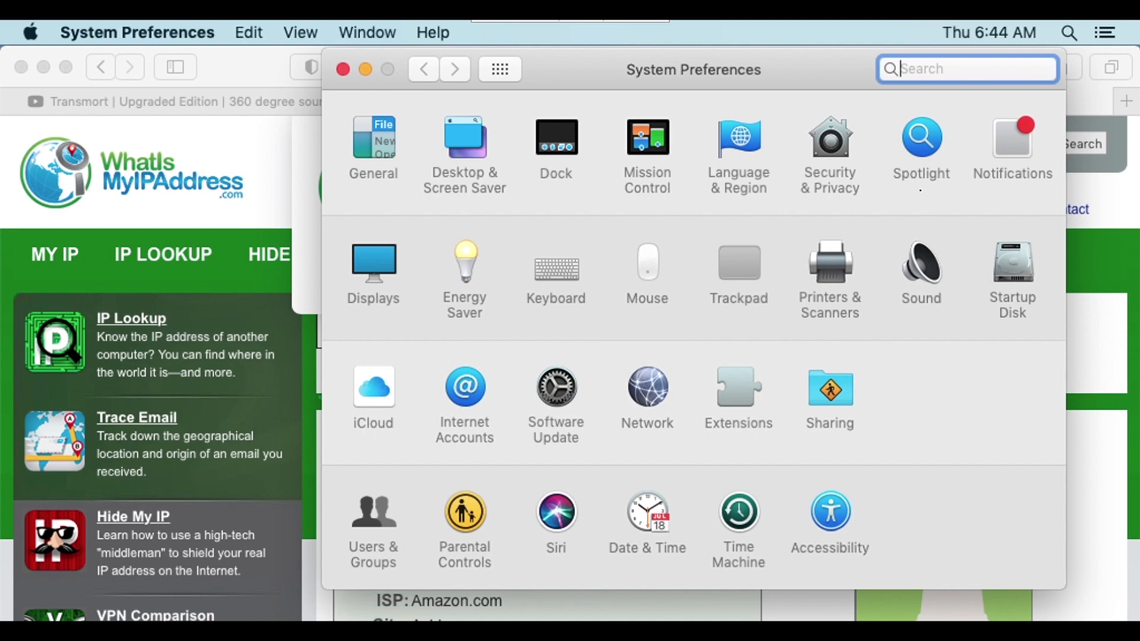
{"action": "type", "text": "å∫ø¨†"}
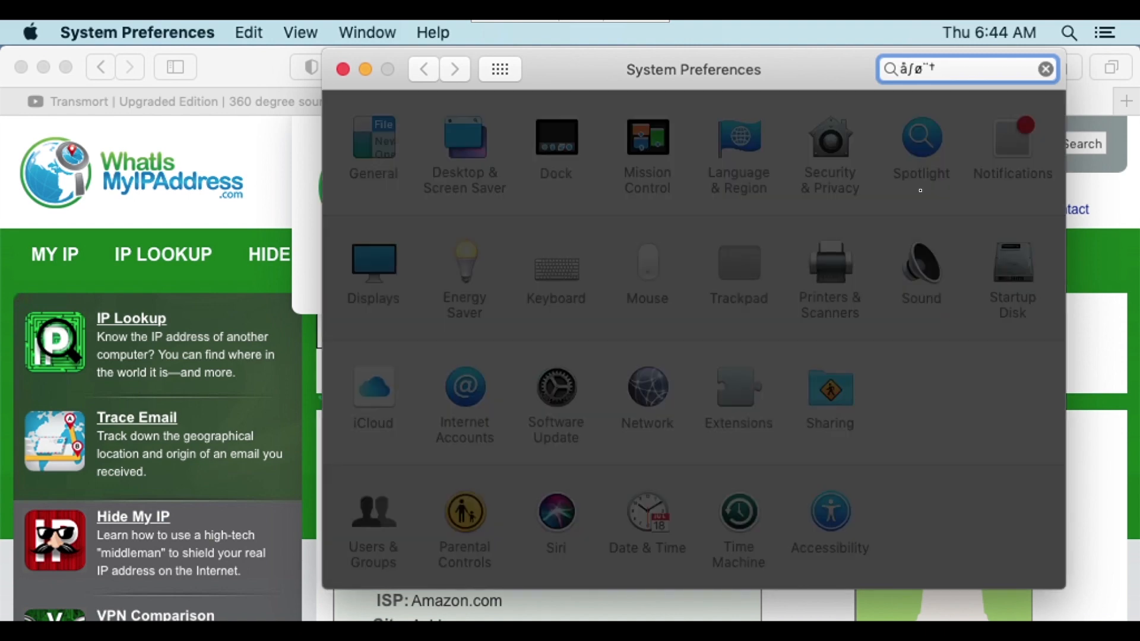
{"action": "key", "text": "BackSpace"}
{"action": "key", "text": "BackSpace"}
{"action": "key", "text": "BackSpace"}
{"action": "key", "text": "BackSpace"}
{"action": "key", "text": "BackSpace"}
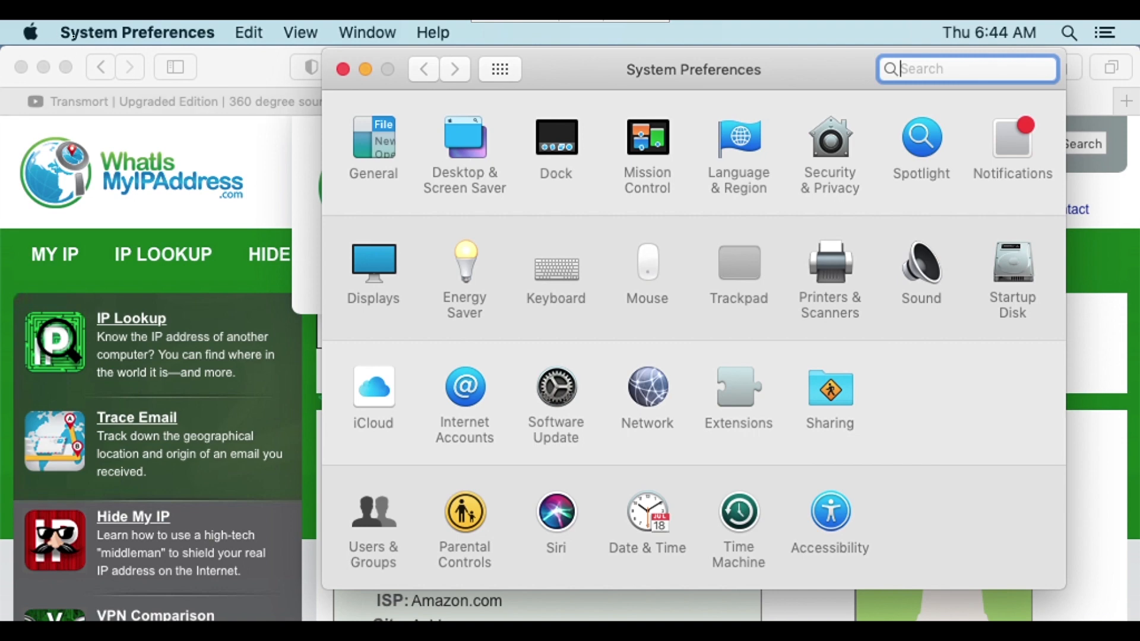
Display the About information for System Preferences to check its version.
{"action": "left_click", "coordinate": [73, 36]}
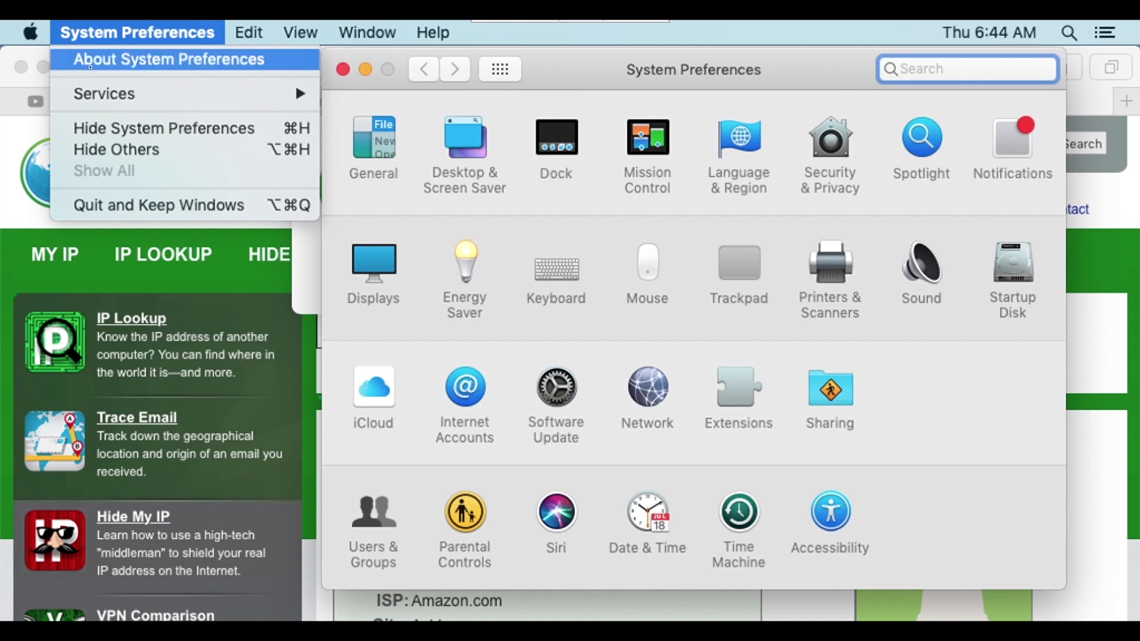
{"action": "left_click", "coordinate": [89, 64]}
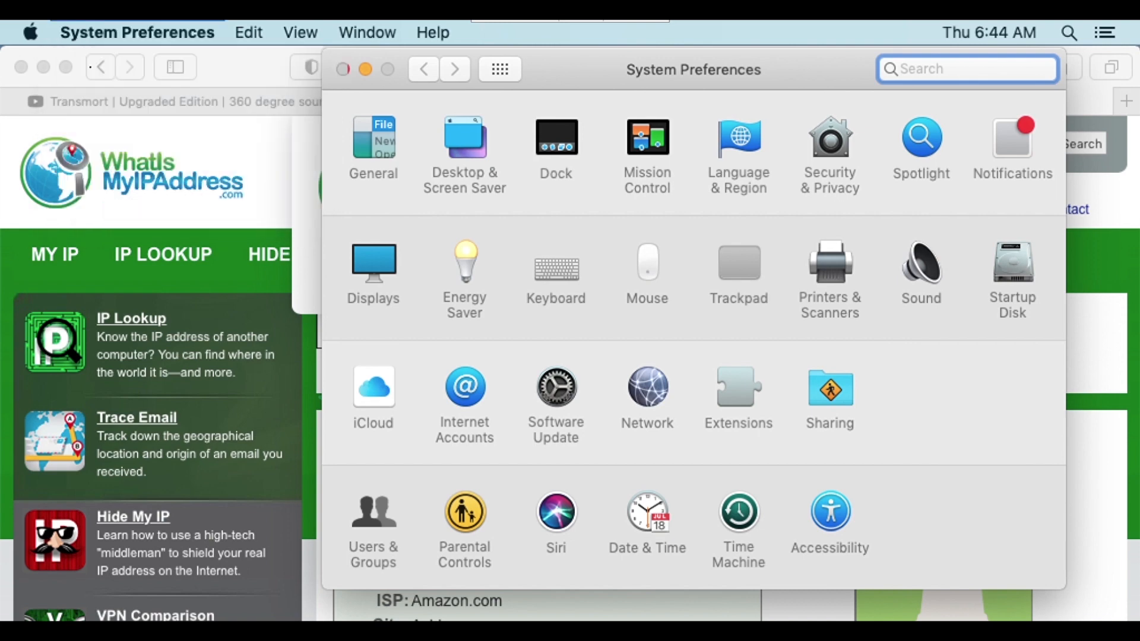
{"action": "left_click", "coordinate": [91, 67]}
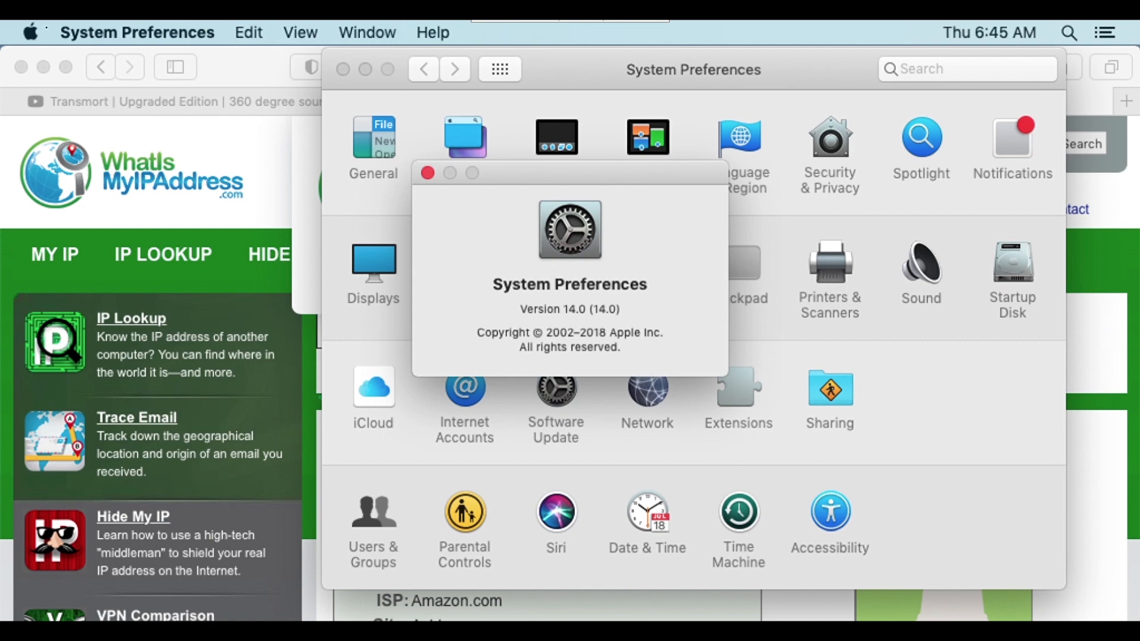
Reopen System Information and review the Mac mini's processor, memory and other hardware details.
{"action": "left_click", "coordinate": [30, 32]}
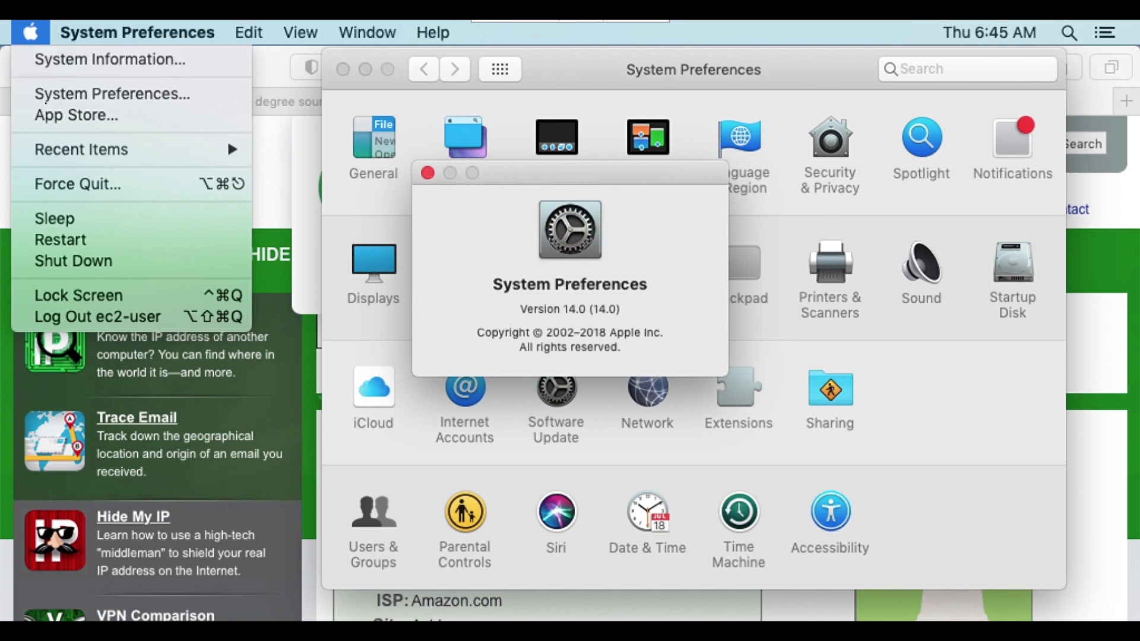
{"action": "left_click", "coordinate": [59, 61]}
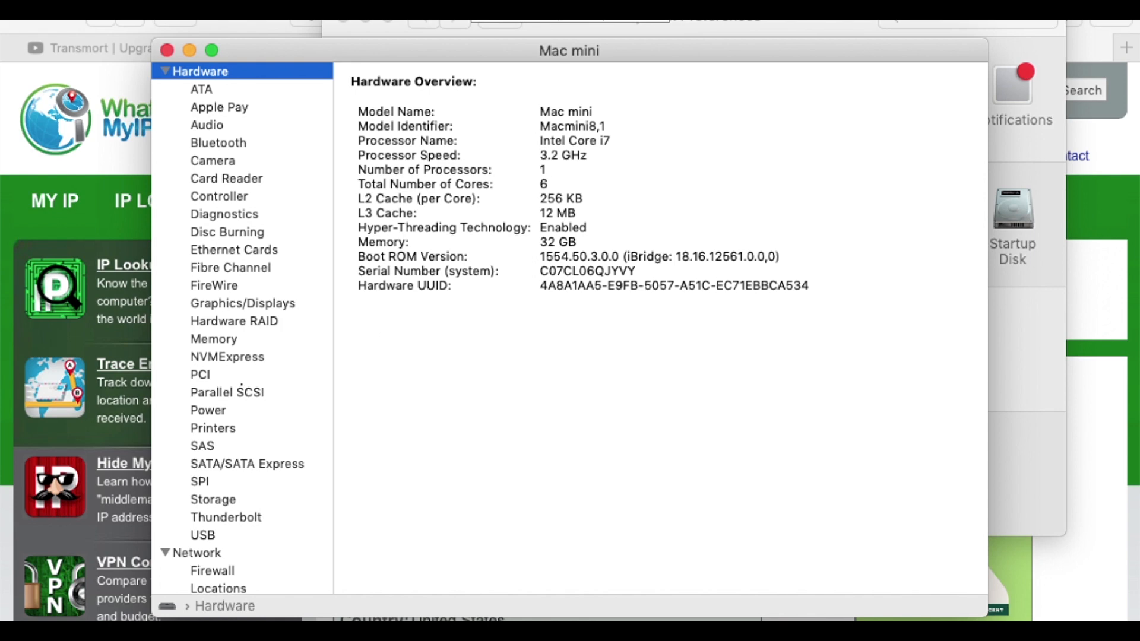
{"action": "scroll", "coordinate": [241, 386], "scroll_direction": "down", "scroll_amount": 1}
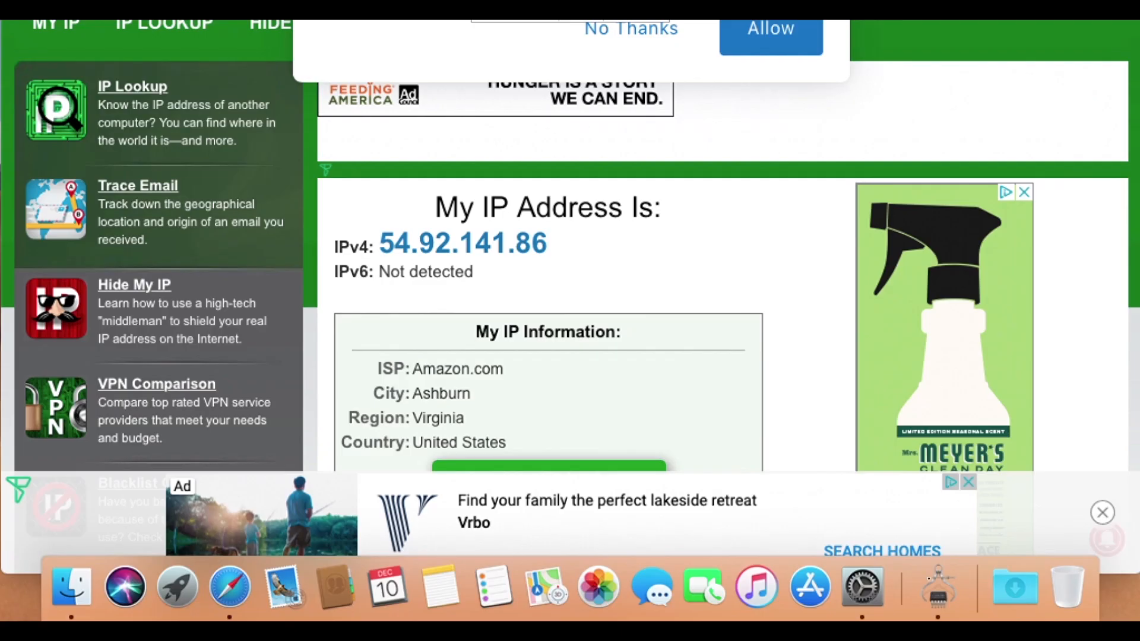
Switch to Safari on whatismyipaddress.com and decline the site's notification request to view the public IP address.
{"action": "left_click_drag", "start_coordinate": [571, 21], "coordinate": [571, 92]}
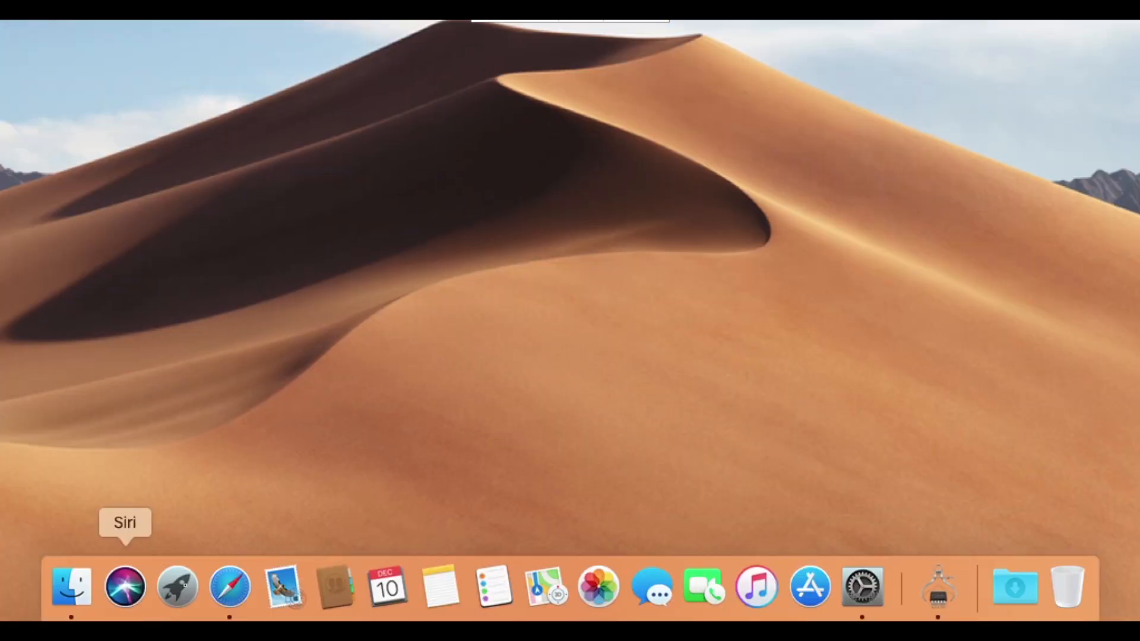
{"action": "left_click", "coordinate": [236, 588]}
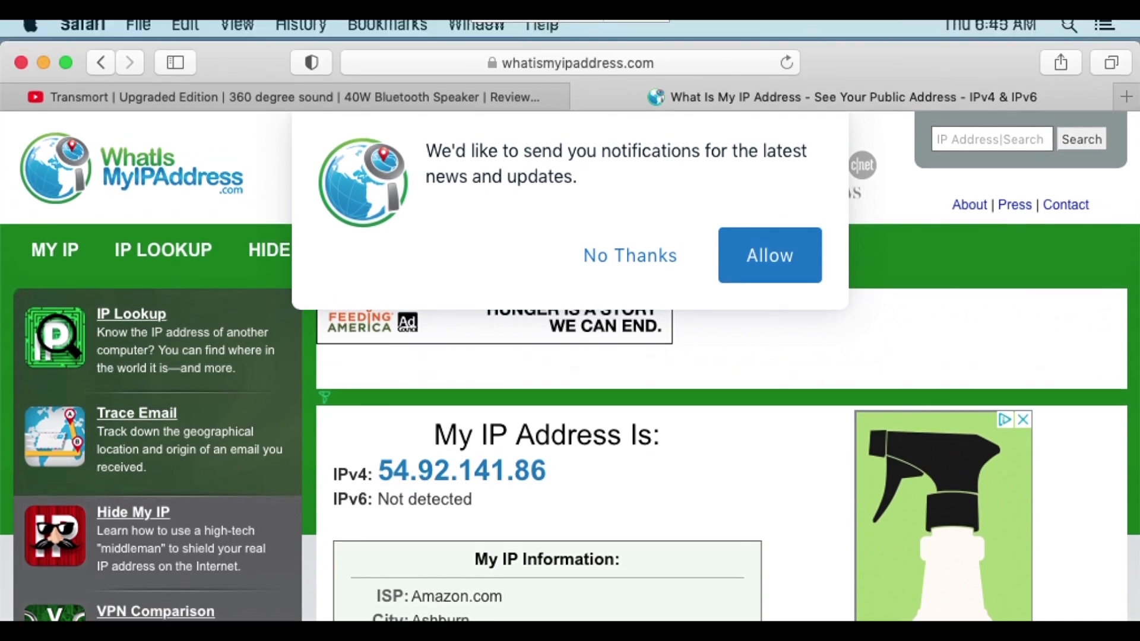
{"action": "left_click", "coordinate": [620, 281]}
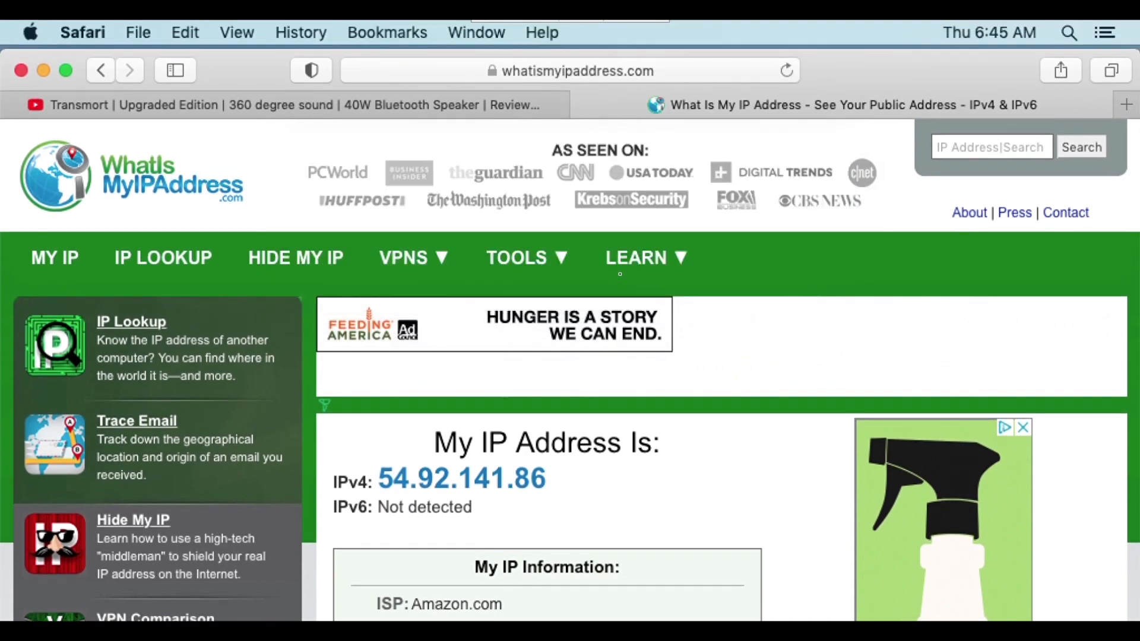
{"action": "mouse_move", "coordinate": [620, 281]}
Show the YouTube page with the 40W Bluetooth speaker review already open in Safari.
{"action": "left_click", "coordinate": [373, 115]}
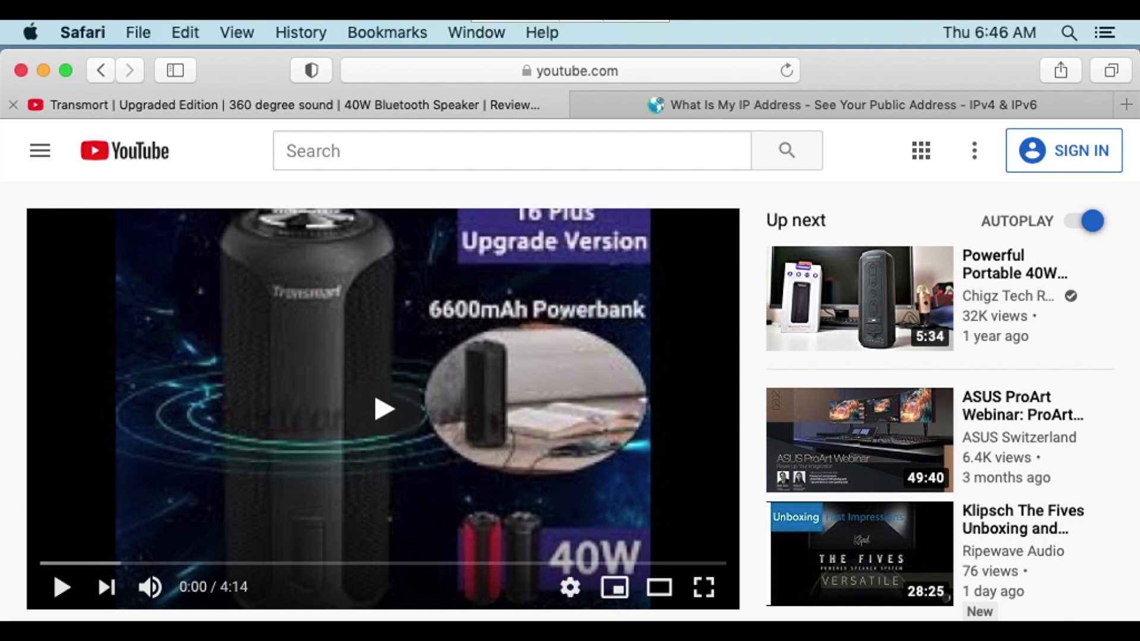
{"action": "left_click", "coordinate": [33, 26]}
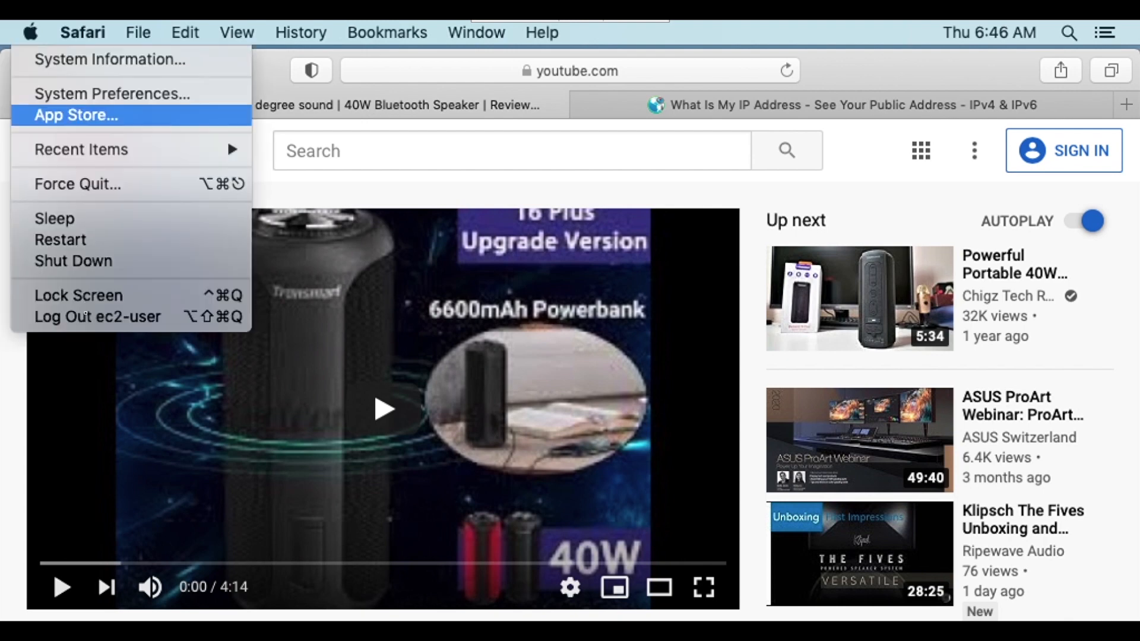